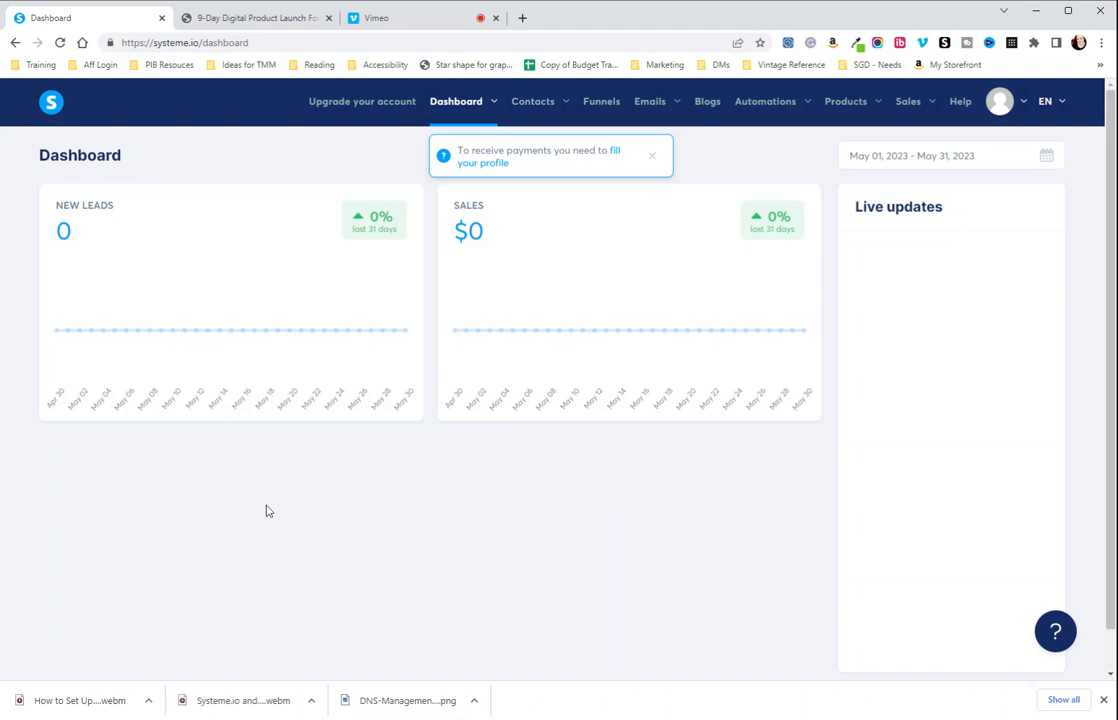
Open the done-for-you freebie funnel link in the 9-Day Digital Product Launch Formula PDF, then show the account's funnels list.
{"action": "left_click", "coordinate": [249, 19]}
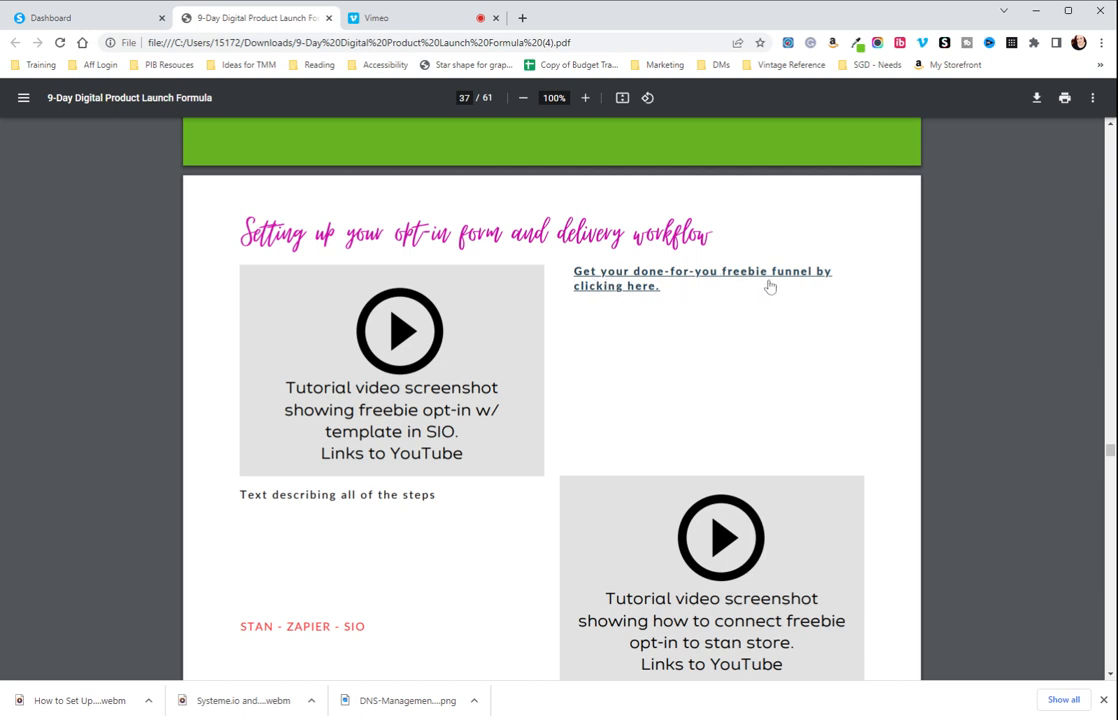
{"action": "left_click", "coordinate": [614, 291]}
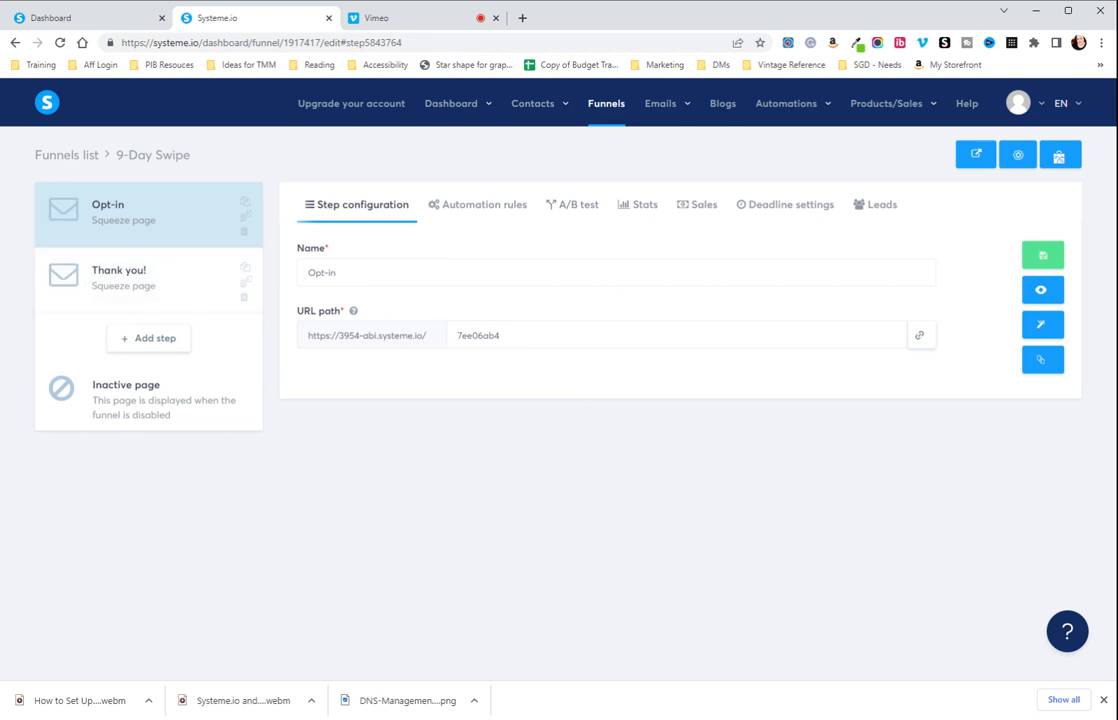
{"action": "left_click", "coordinate": [612, 106]}
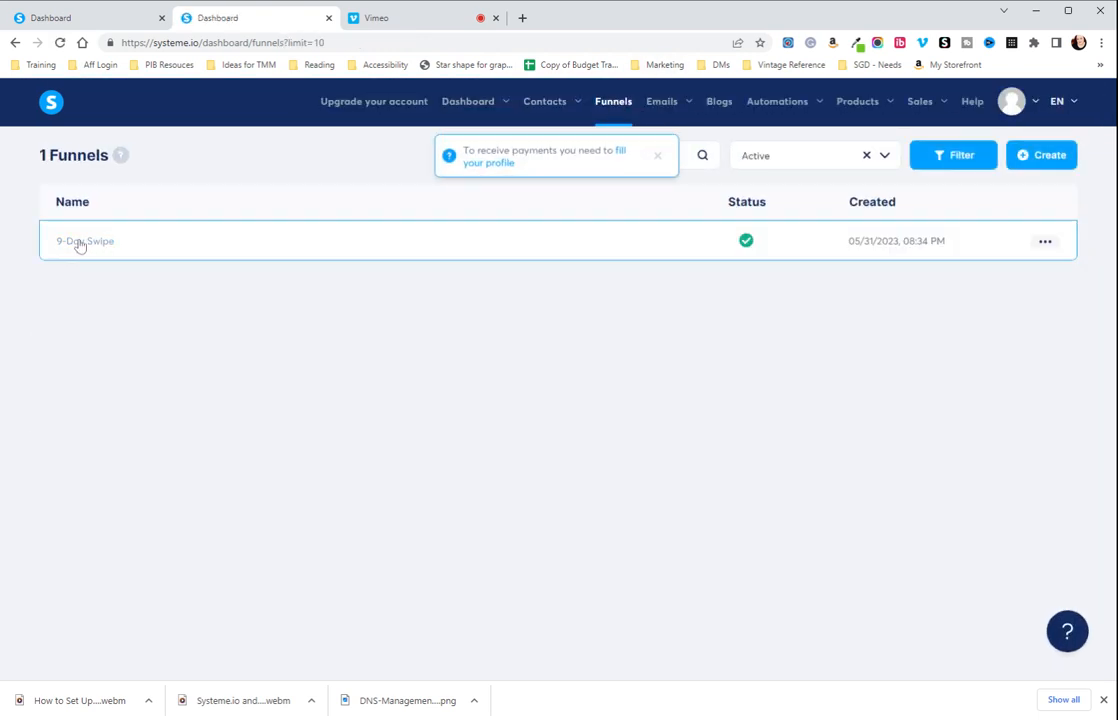
Rename the 9-Day Swipe funnel to "Digital product freebie", save it and dismiss the payment profile notice.
{"action": "left_click", "coordinate": [1045, 242]}
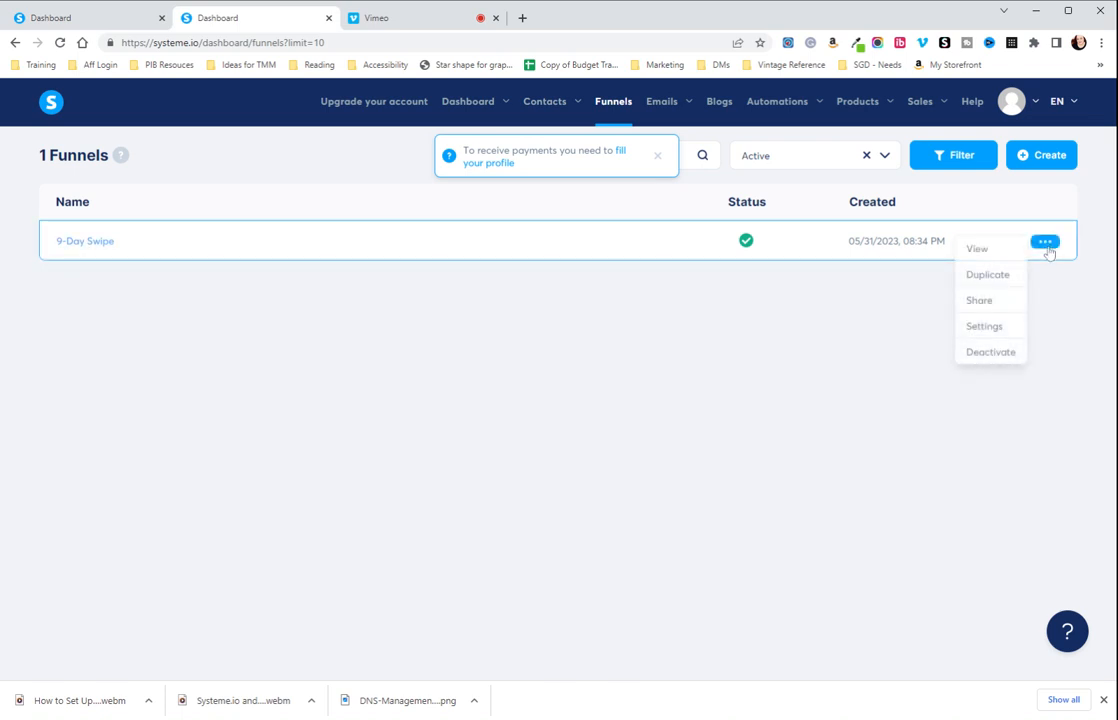
{"action": "left_click", "coordinate": [988, 328]}
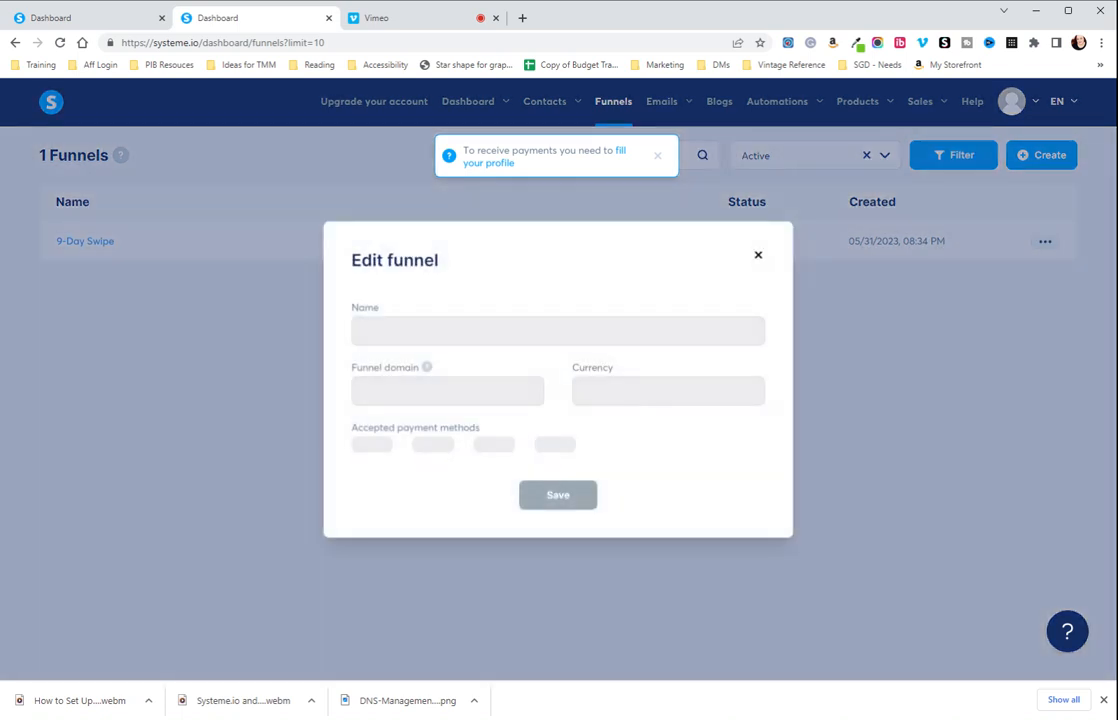
{"action": "left_click_drag", "start_coordinate": [425, 355], "coordinate": [280, 355]}
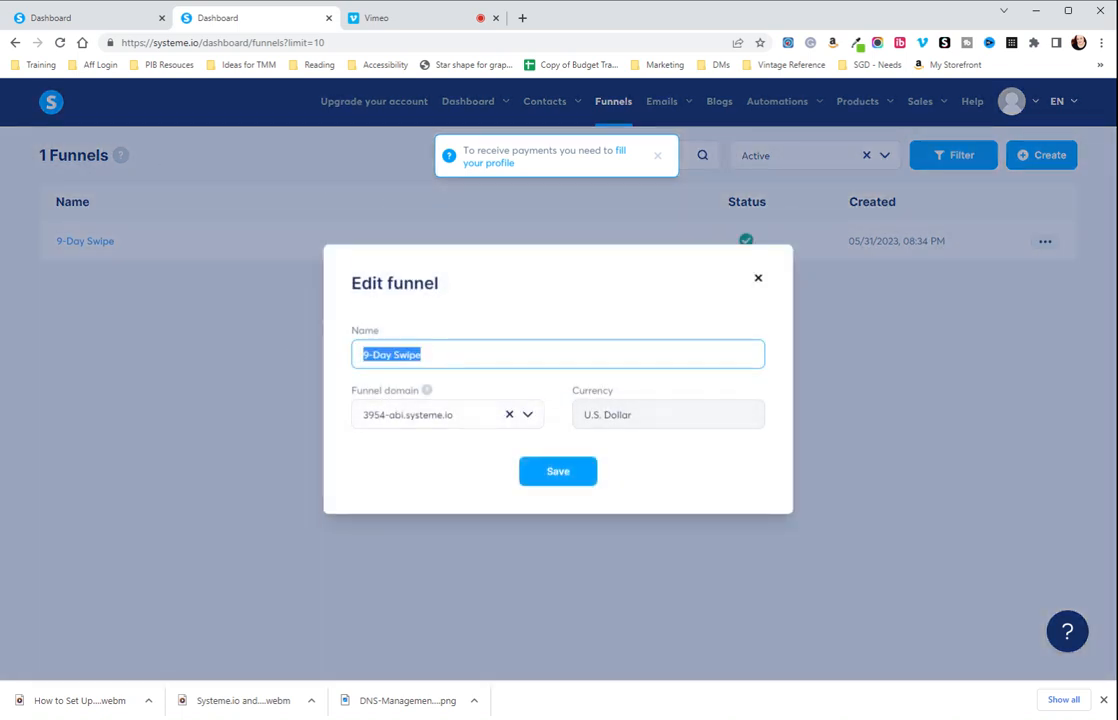
{"action": "type", "text": "Digital"}
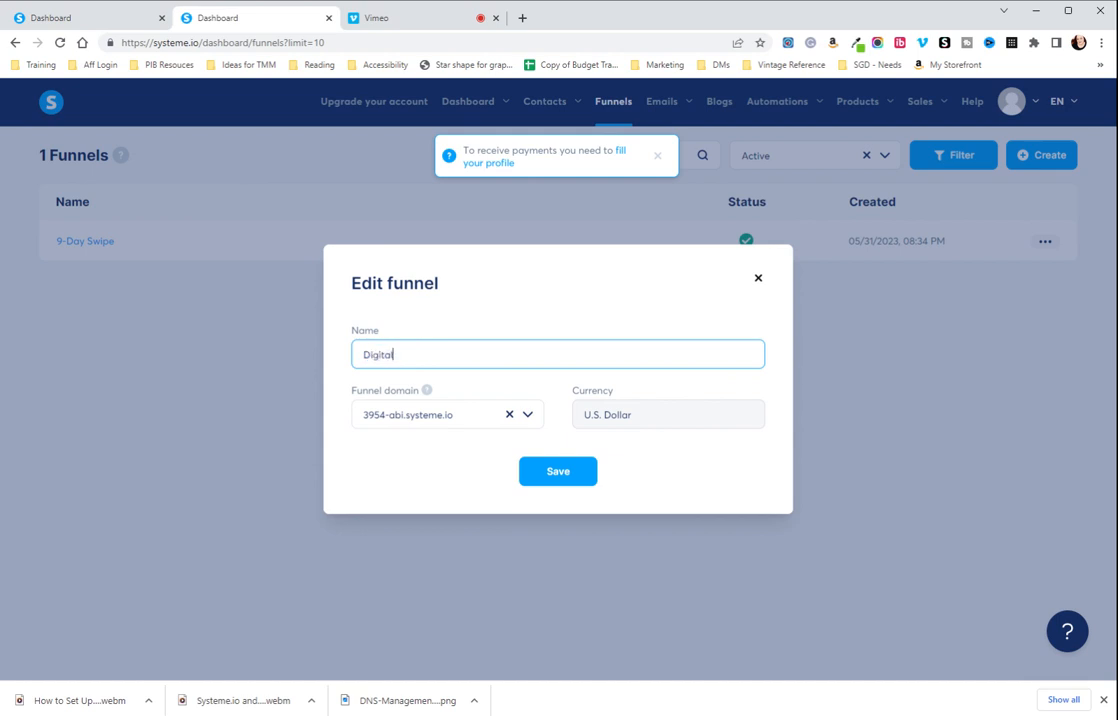
{"action": "type", "text": " product freebie"}
{"action": "left_click", "coordinate": [540, 476]}
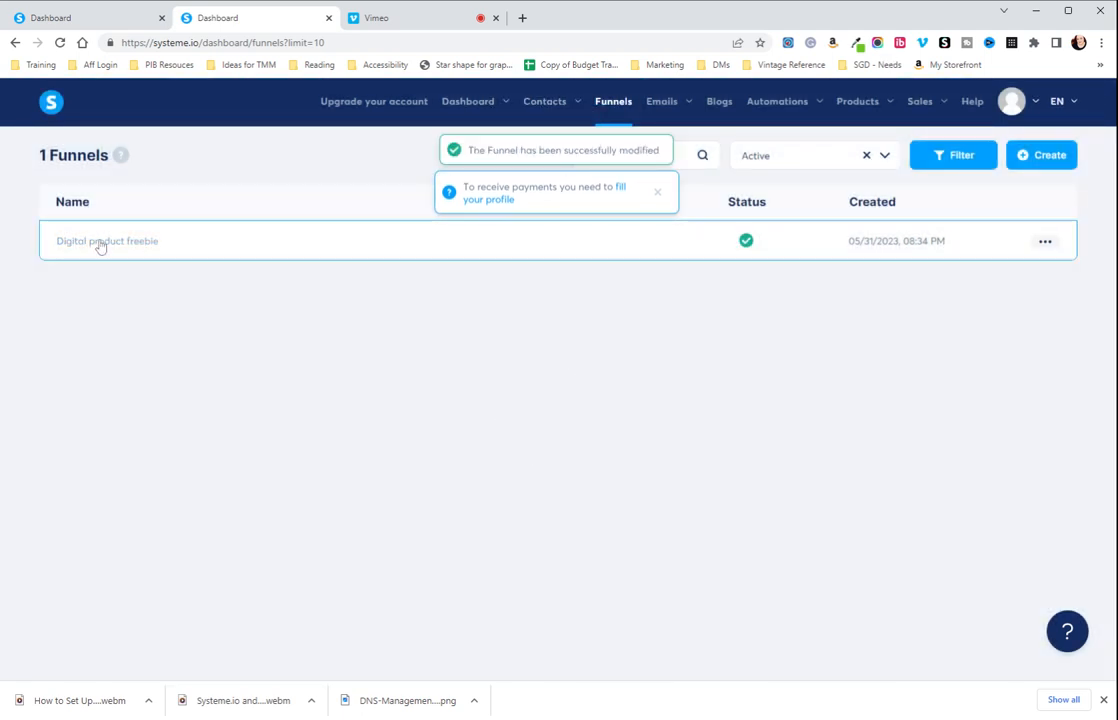
{"action": "left_click", "coordinate": [658, 193]}
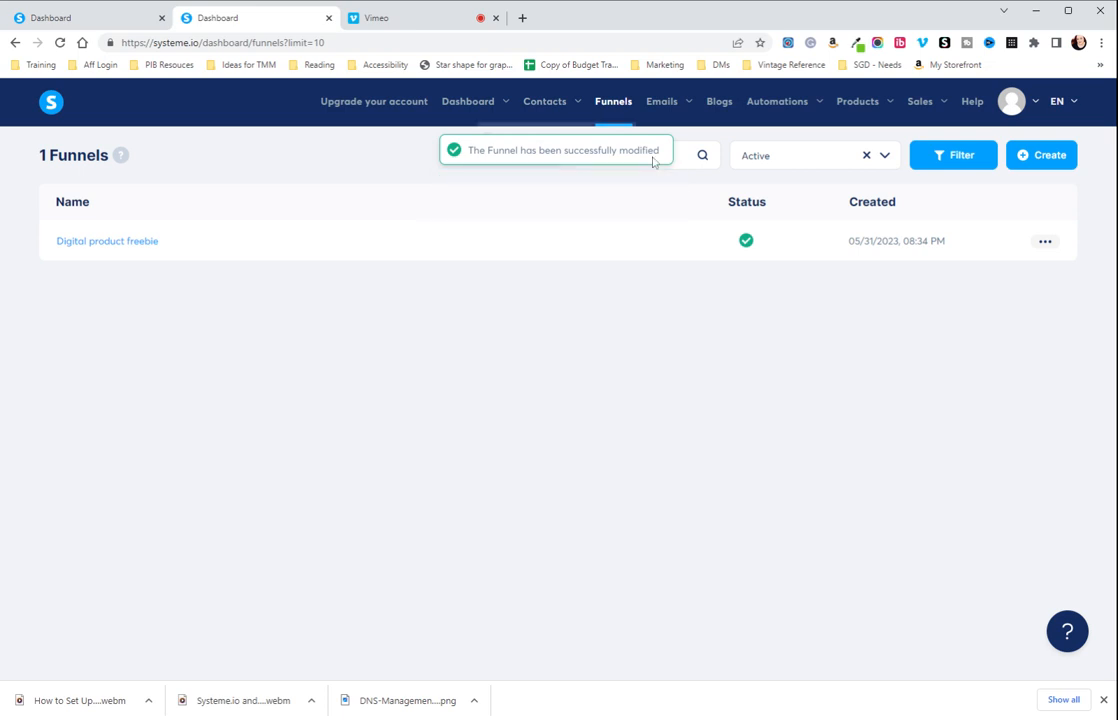
Open the Digital product freebie funnel, set the Opt-in step's URL path to "opt-in" and save the step.
{"action": "left_click", "coordinate": [80, 241]}
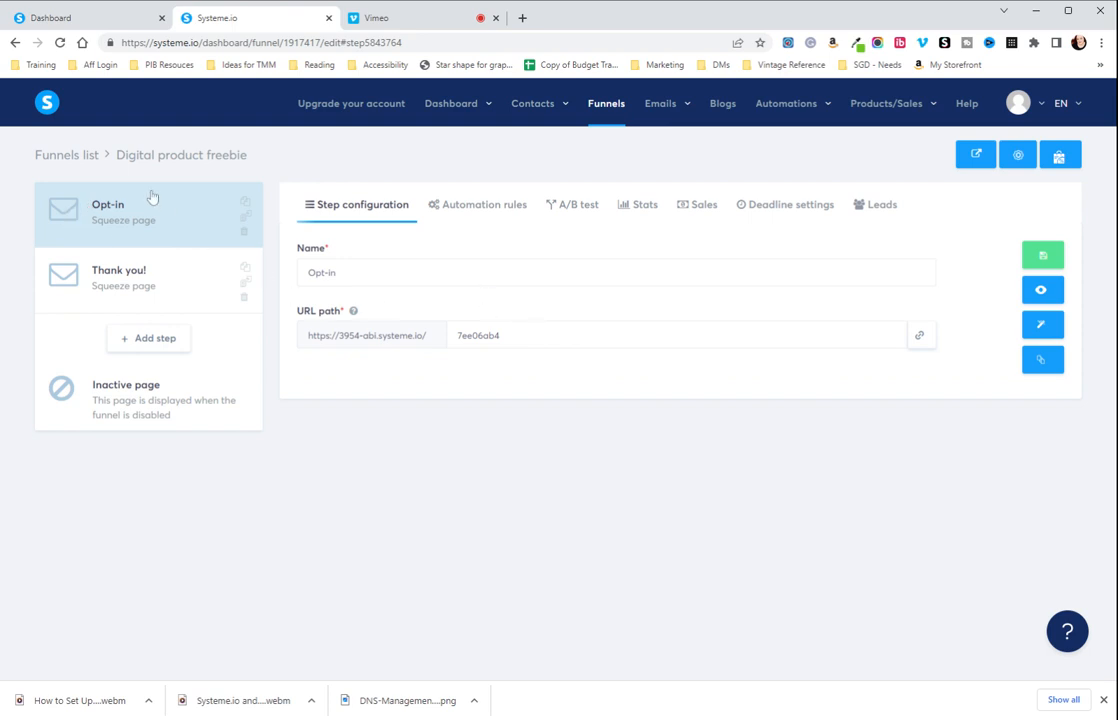
{"action": "left_click_drag", "start_coordinate": [500, 336], "coordinate": [335, 318]}
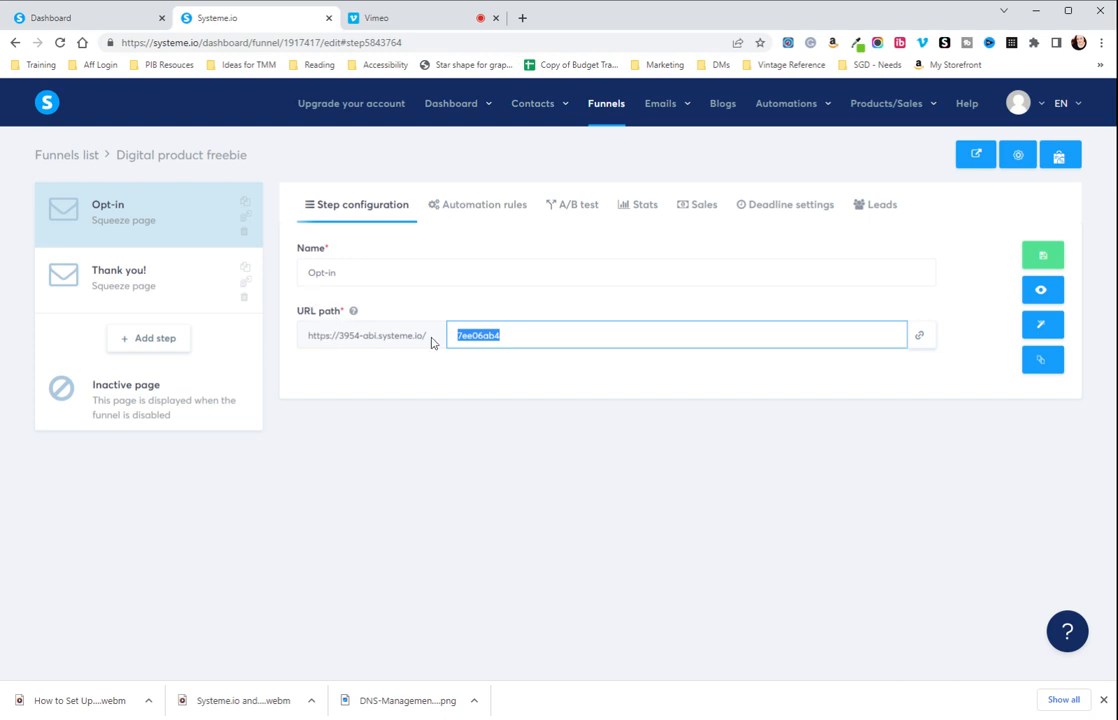
{"action": "type", "text": "opt-in"}
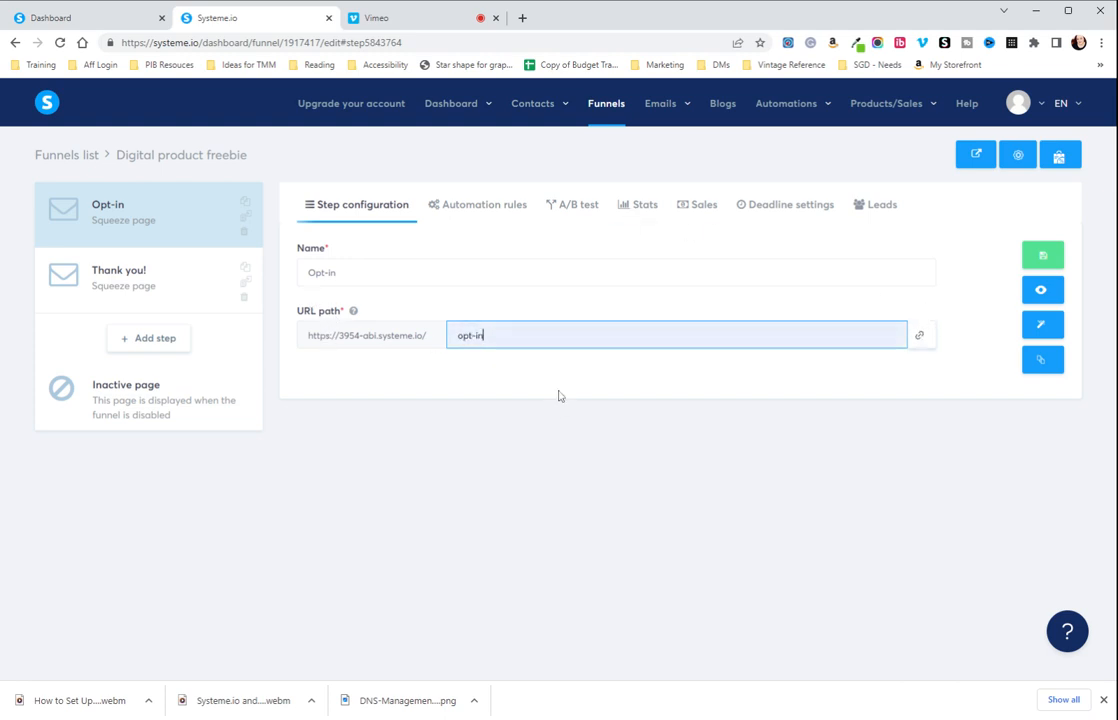
{"action": "left_click", "coordinate": [1041, 259]}
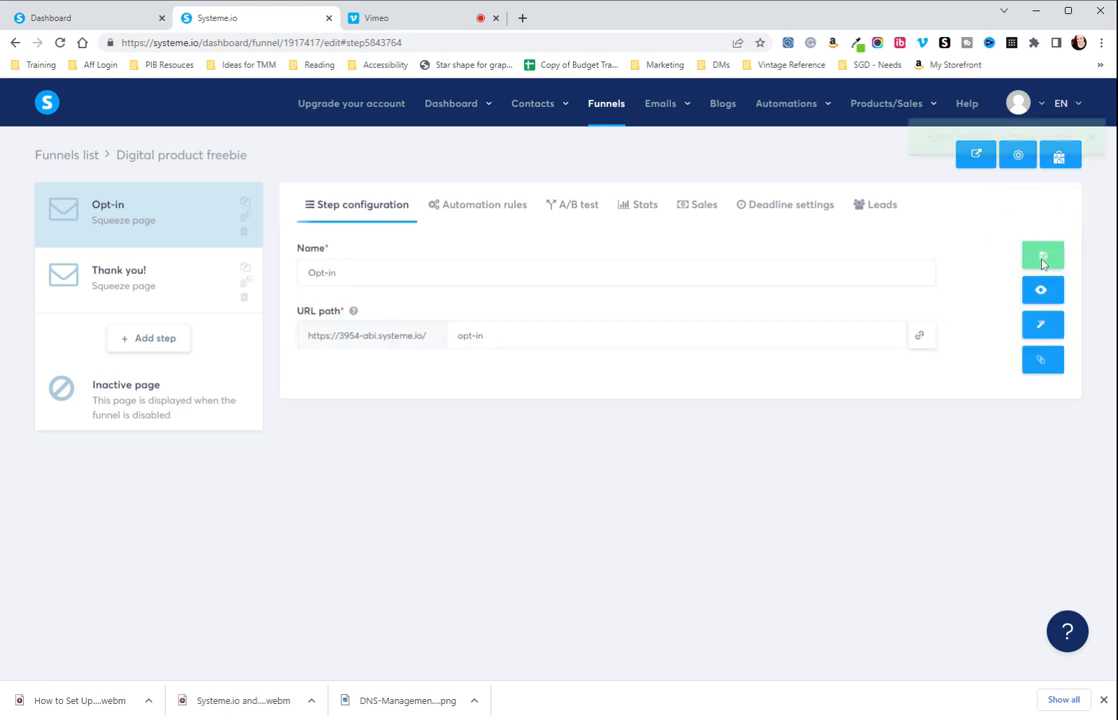
Set the Thank you! step's URL path to "thank-you" and save the step.
{"action": "left_click", "coordinate": [233, 282]}
{"action": "double_click", "coordinate": [476, 335]}
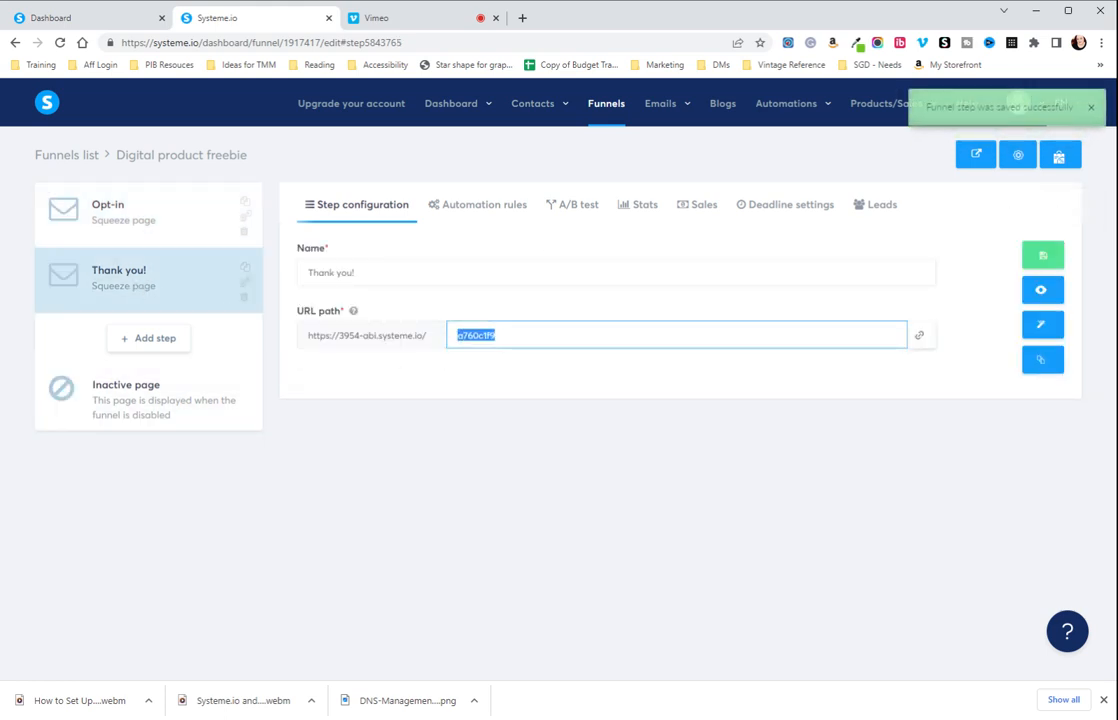
{"action": "type", "text": "thank-you"}
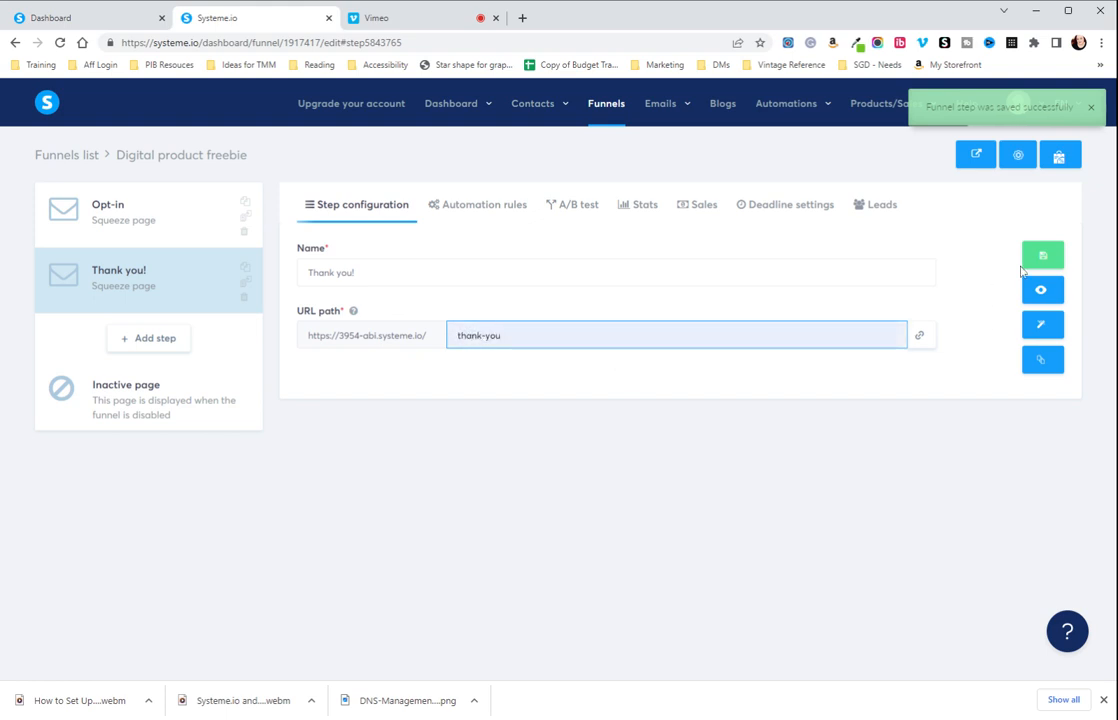
{"action": "left_click", "coordinate": [1041, 258]}
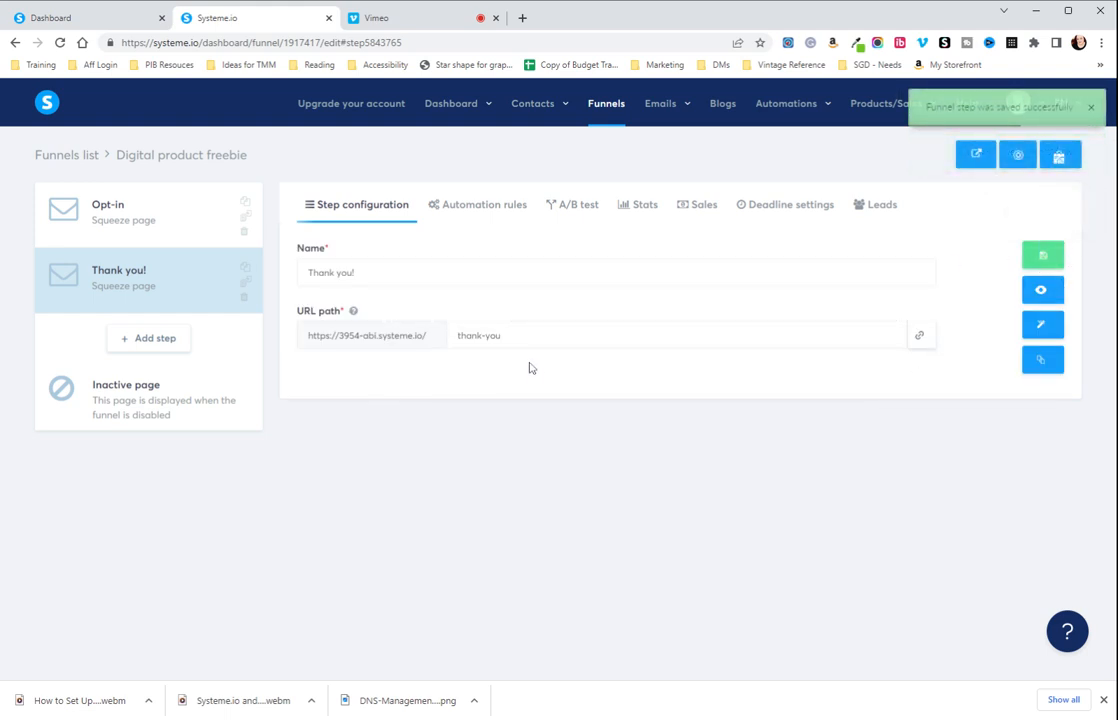
Clear the Opt-in step's URL path and save the step.
{"action": "left_click", "coordinate": [150, 223]}
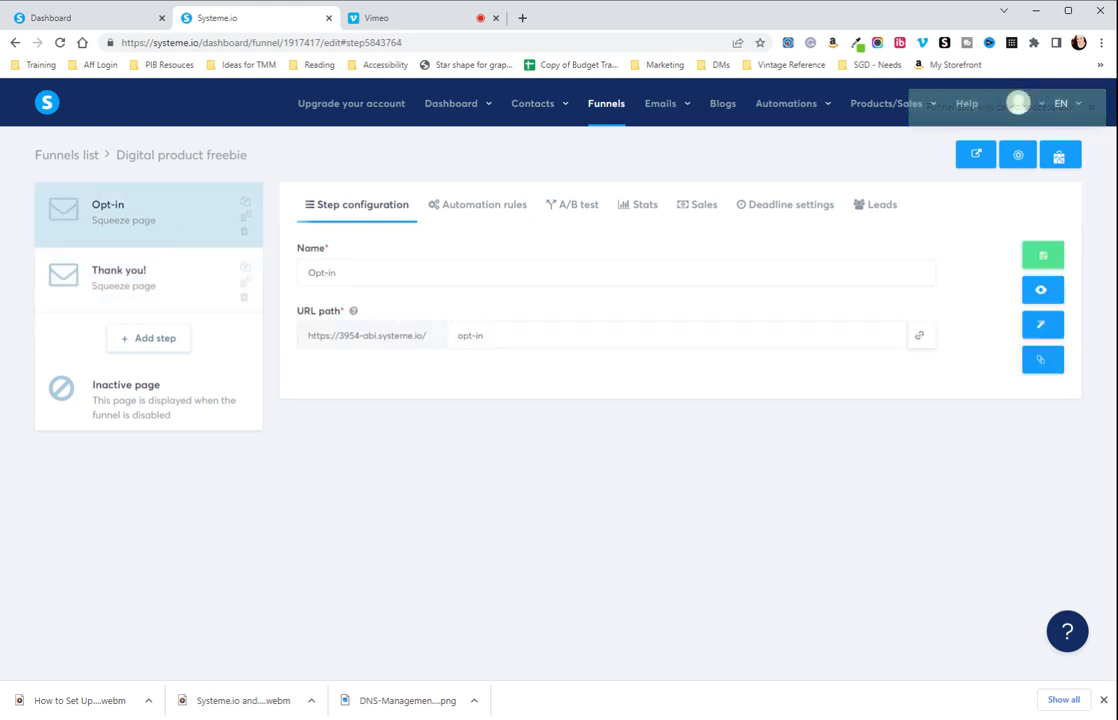
{"action": "triple_click", "coordinate": [470, 335]}
{"action": "key", "text": "BackSpace"}
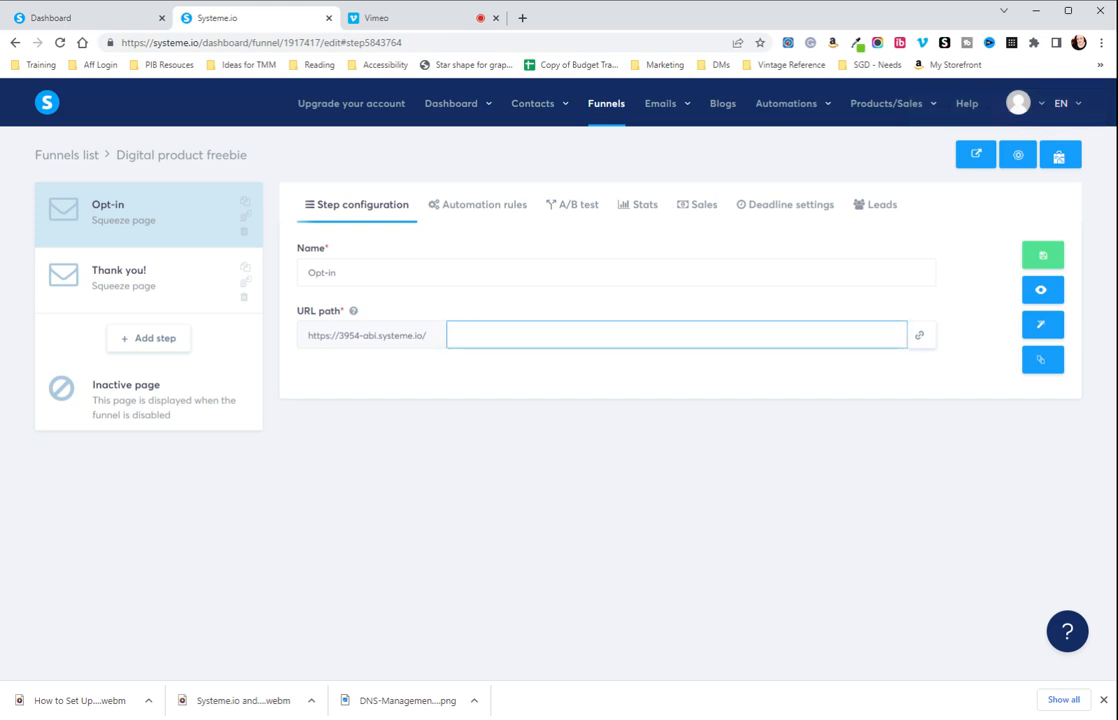
{"action": "left_click", "coordinate": [1043, 256]}
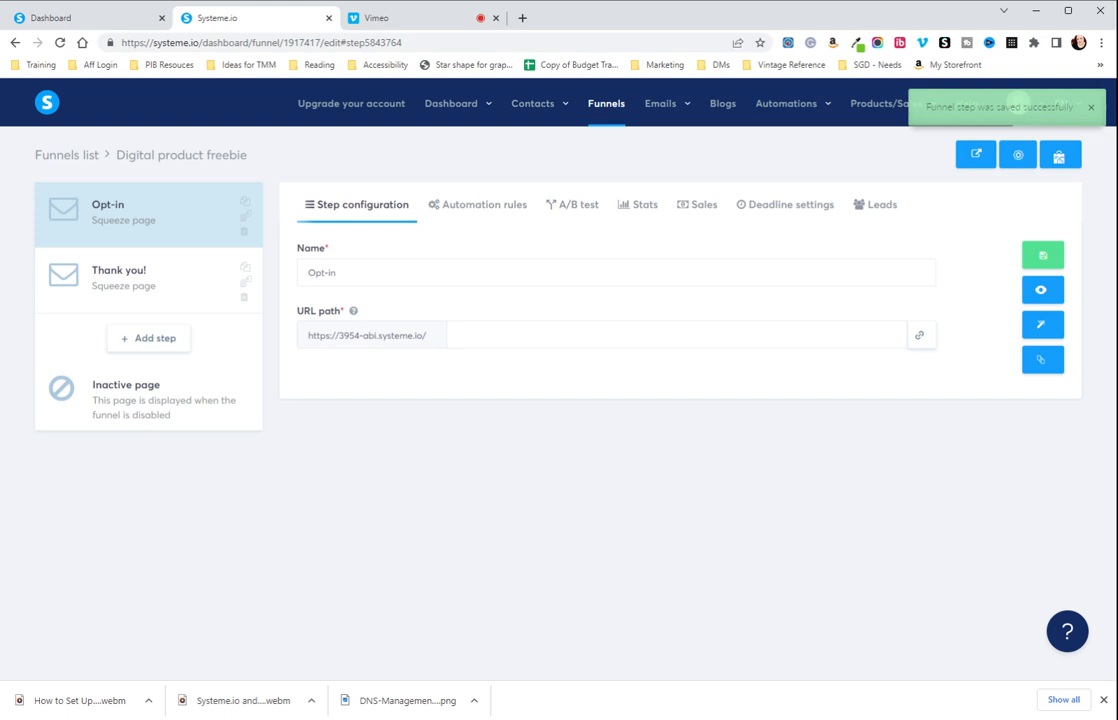
Enter "opt-in" again as the Opt-in step's URL path and save the step.
{"action": "left_click", "coordinate": [892, 328]}
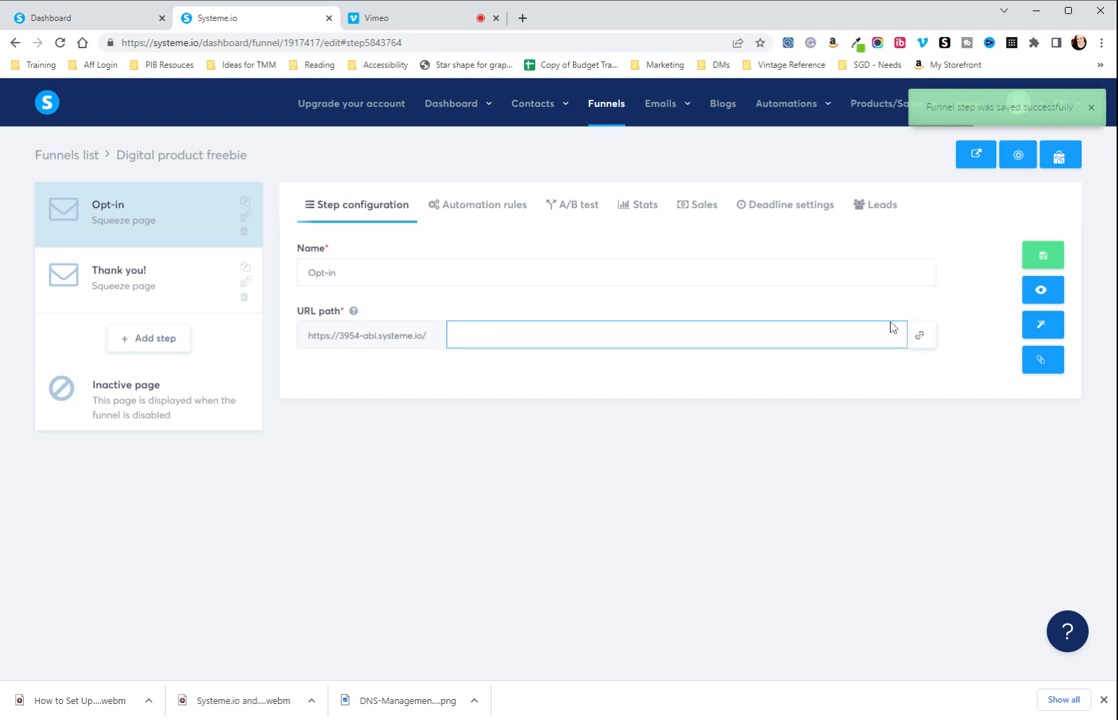
{"action": "type", "text": "opt-in"}
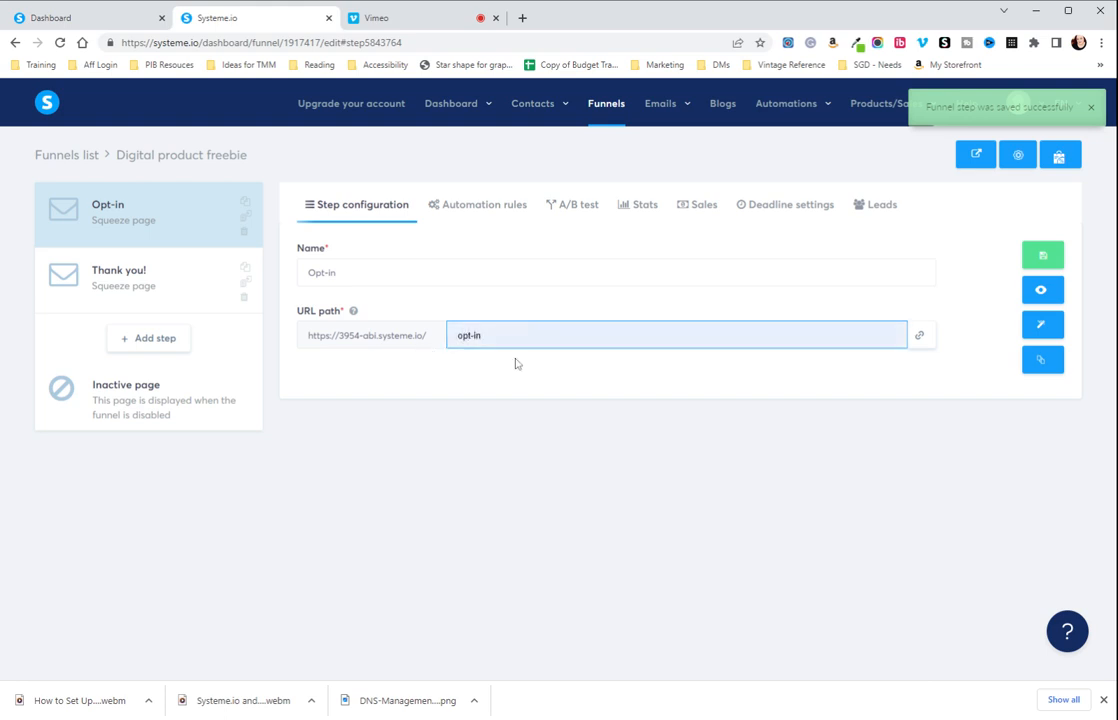
{"action": "left_click", "coordinate": [1054, 257]}
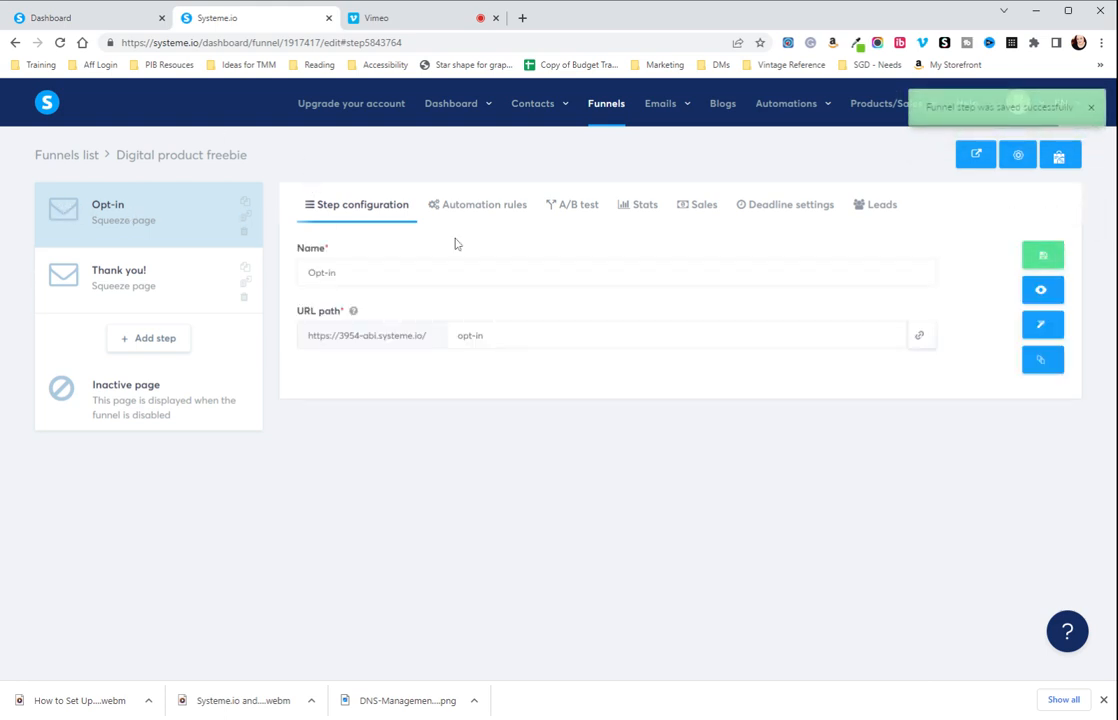
Open the Opt-in page for editing and select the image-or-logo placeholder above the freebie name.
{"action": "left_click", "coordinate": [1036, 329]}
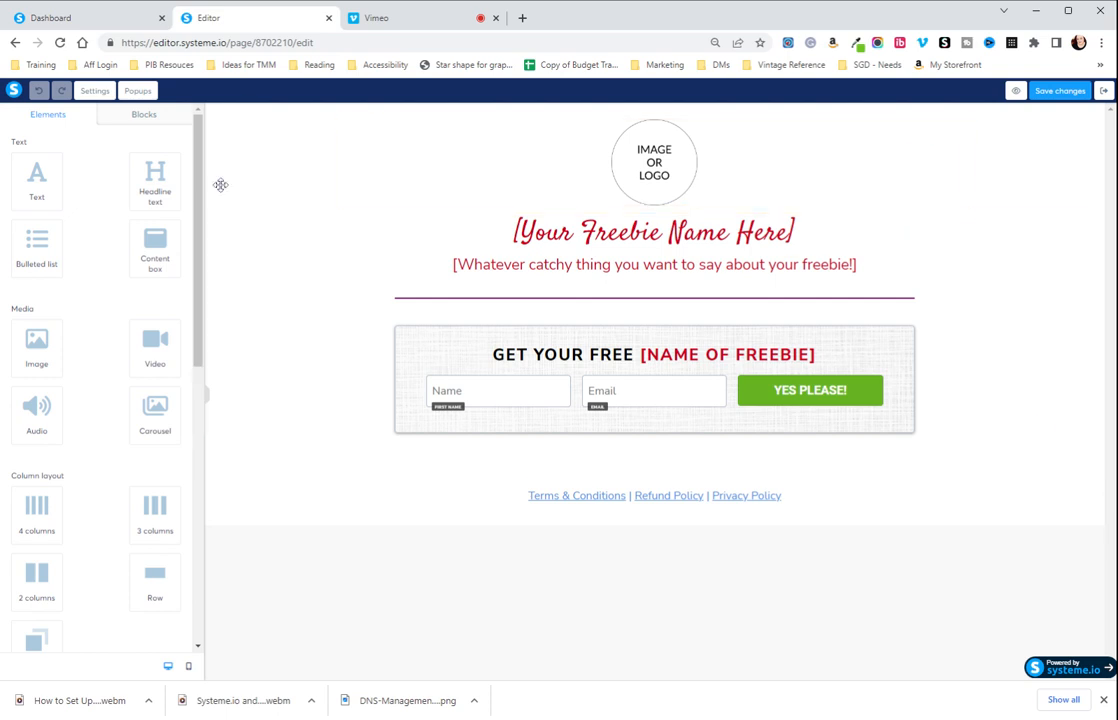
{"action": "left_click", "coordinate": [668, 189]}
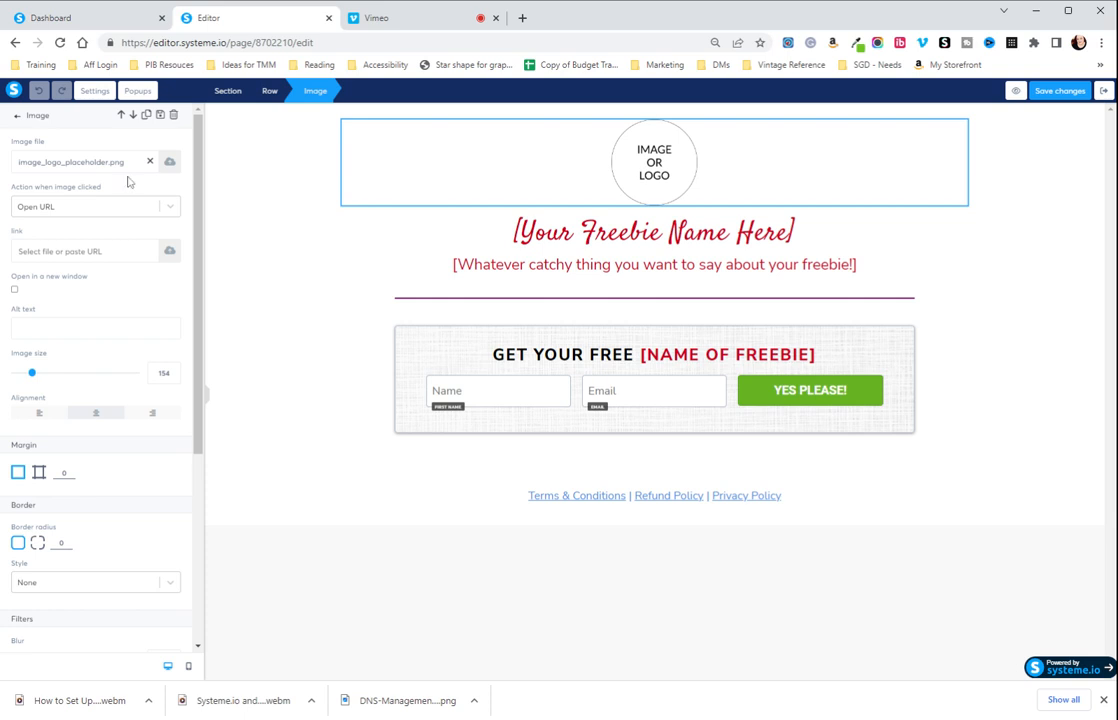
{"action": "left_click", "coordinate": [172, 207]}
{"action": "left_click", "coordinate": [173, 208]}
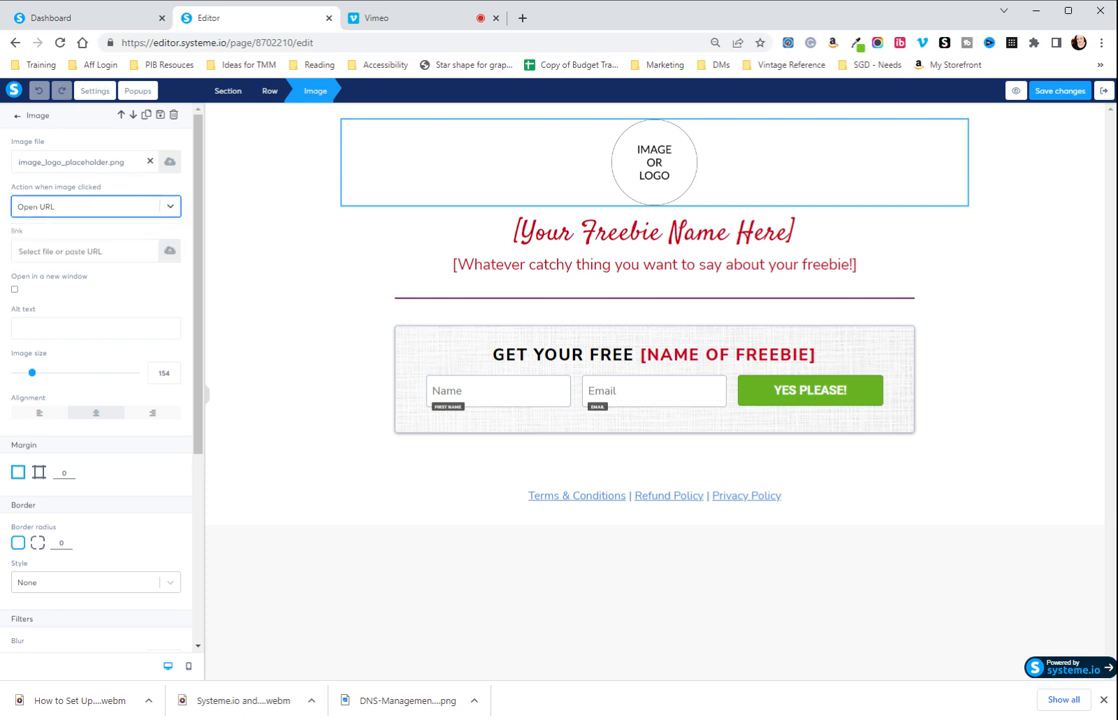
{"action": "left_click", "coordinate": [170, 165]}
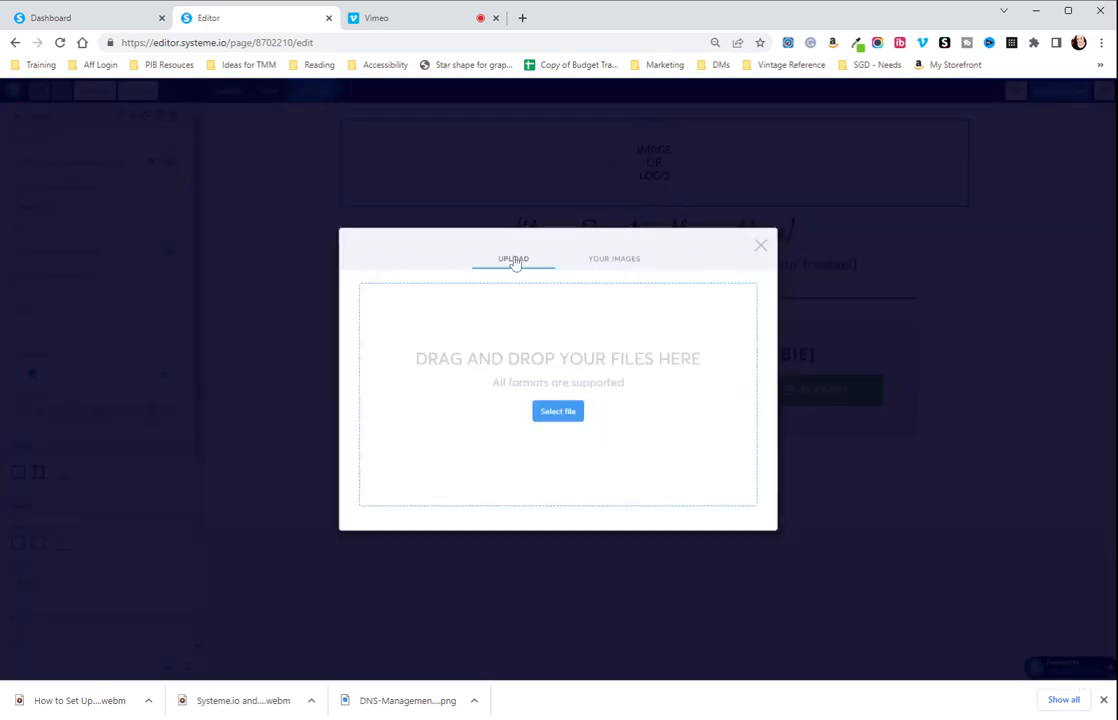
{"action": "left_click", "coordinate": [760, 246]}
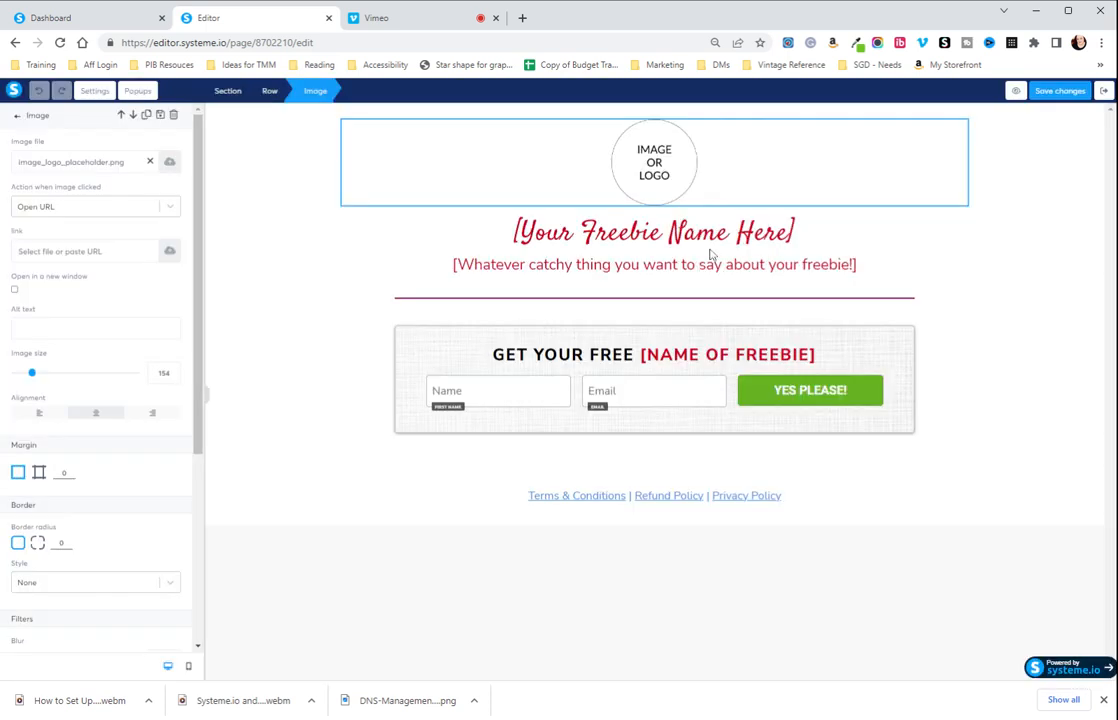
Upload Untitleddesign3.png and insert it in place of the logo placeholder image.
{"action": "left_click", "coordinate": [169, 164]}
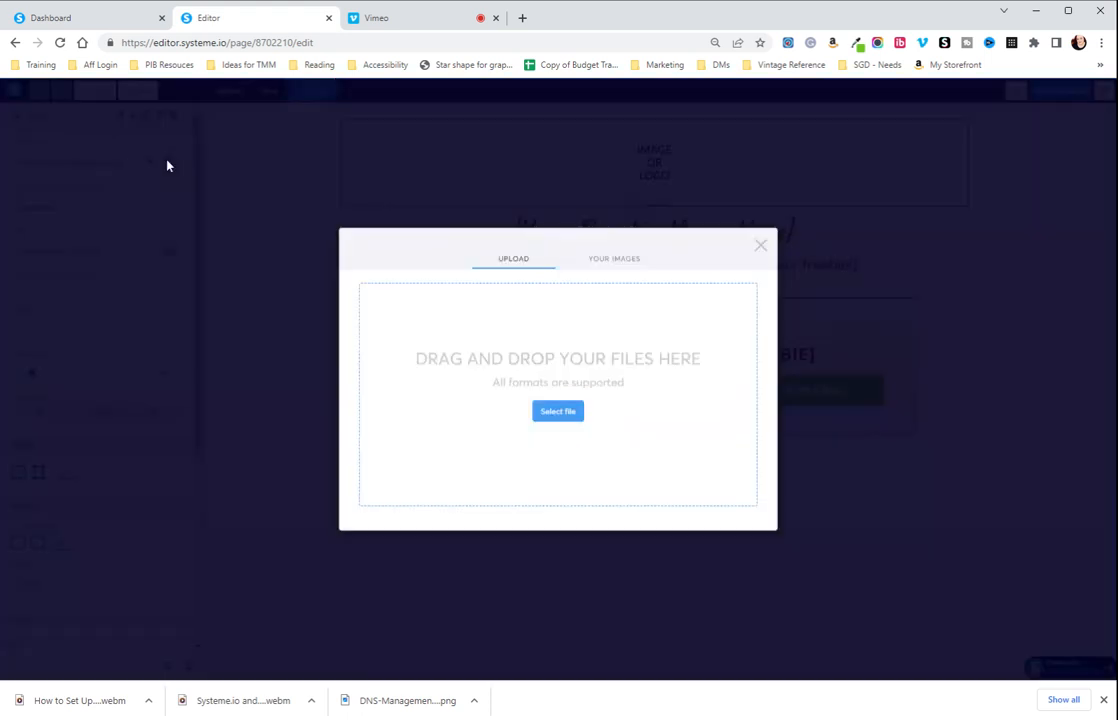
{"action": "left_click", "coordinate": [558, 413]}
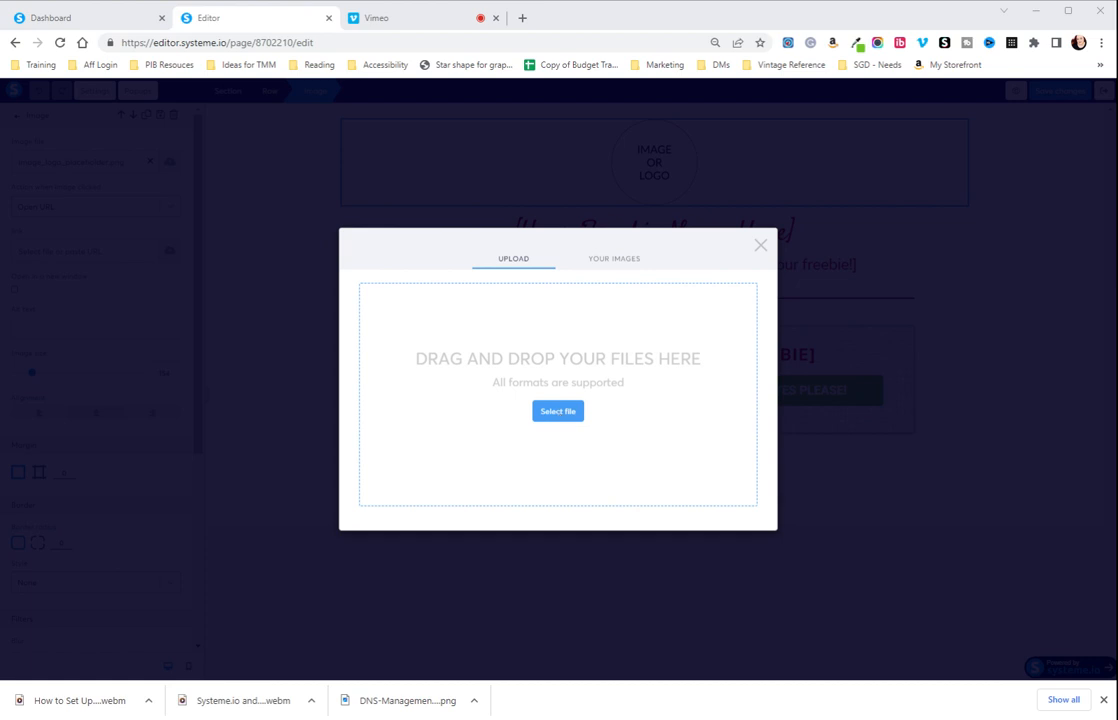
{"action": "left_click", "coordinate": [659, 442]}
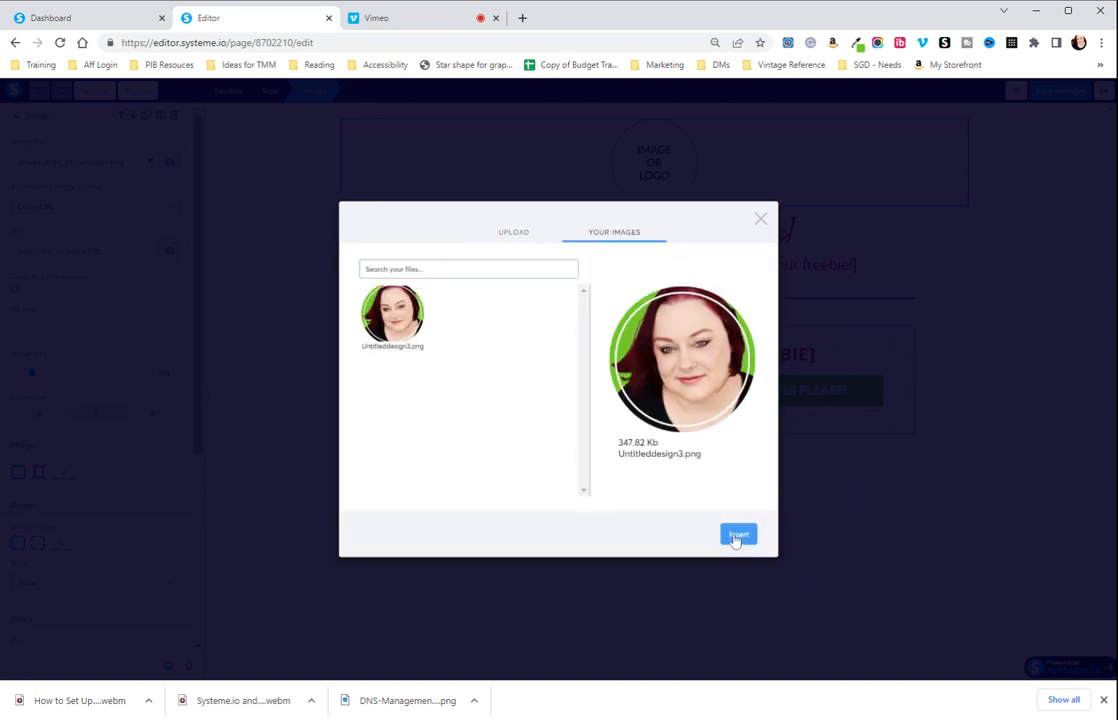
{"action": "left_click", "coordinate": [736, 537]}
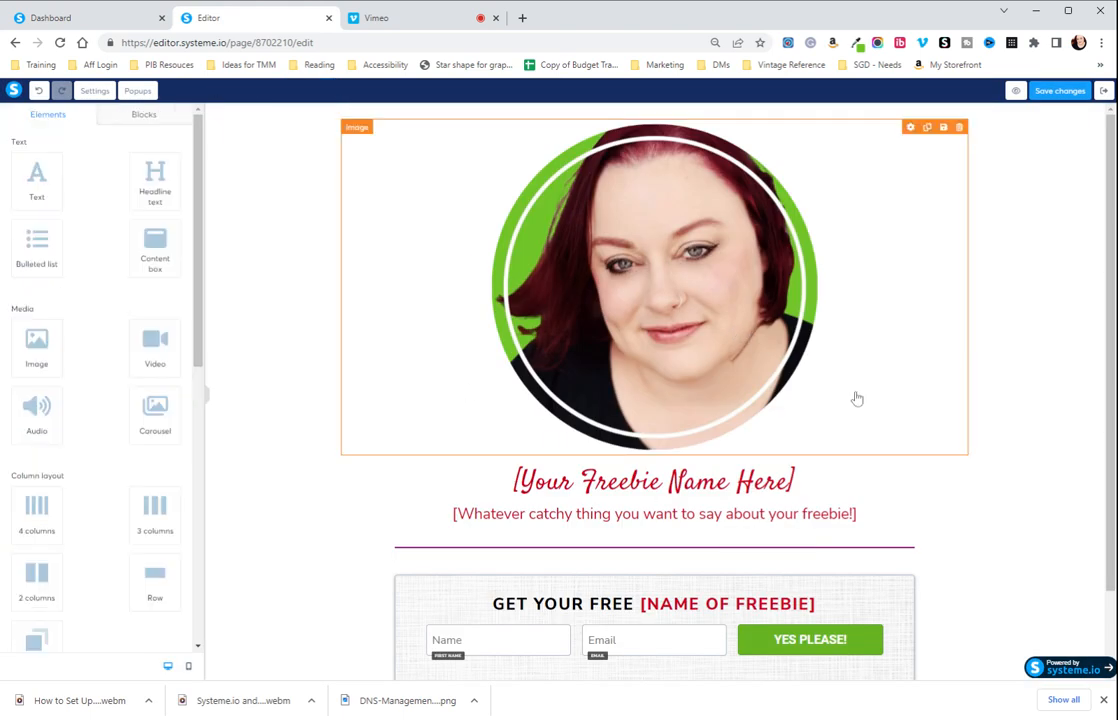
Reduce the inserted portrait image's size to 150 and deselect it.
{"action": "left_click", "coordinate": [535, 290]}
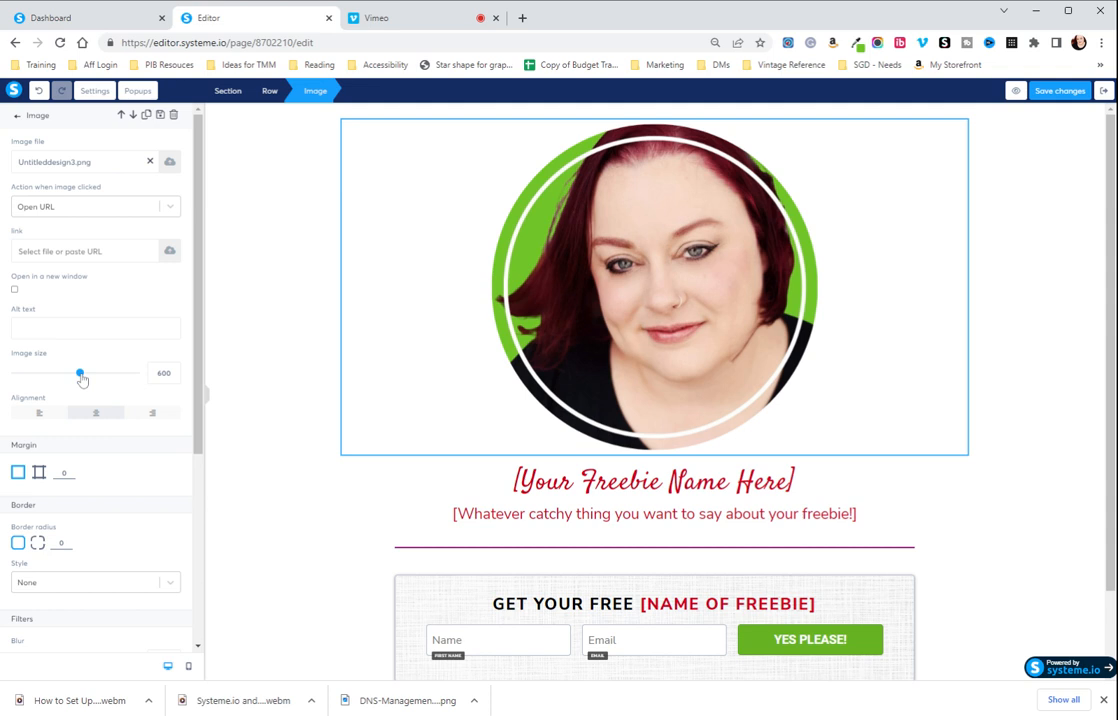
{"action": "left_click_drag", "start_coordinate": [80, 375], "coordinate": [31, 373]}
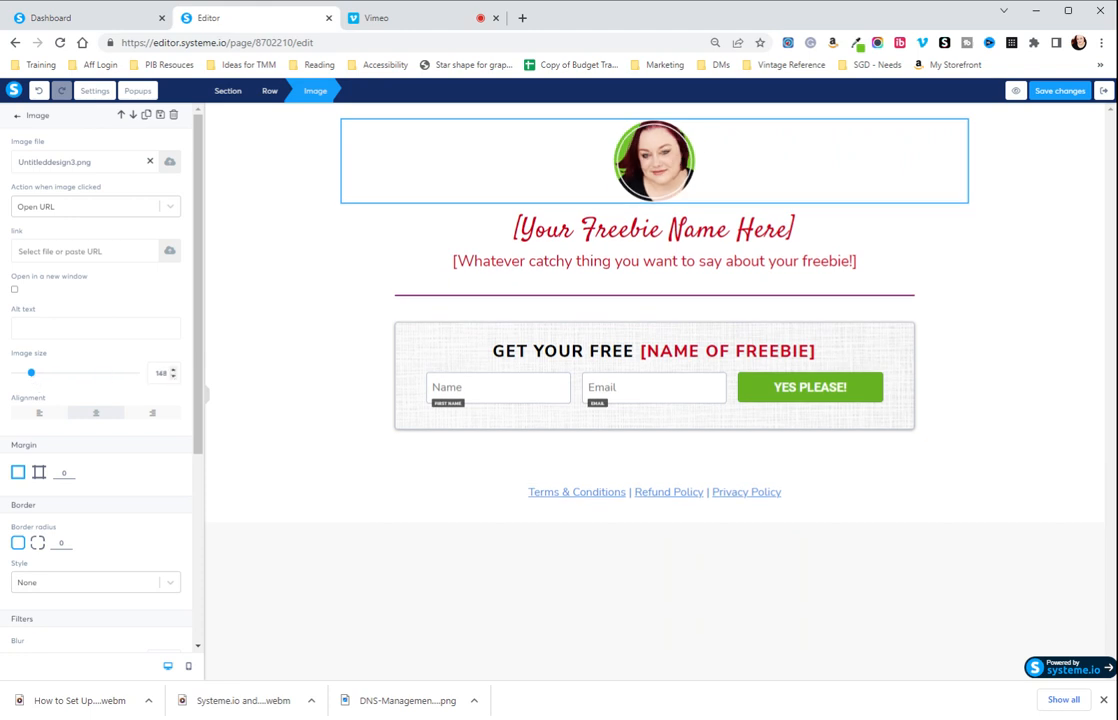
{"action": "double_click", "coordinate": [163, 372]}
{"action": "type", "text": "0"}
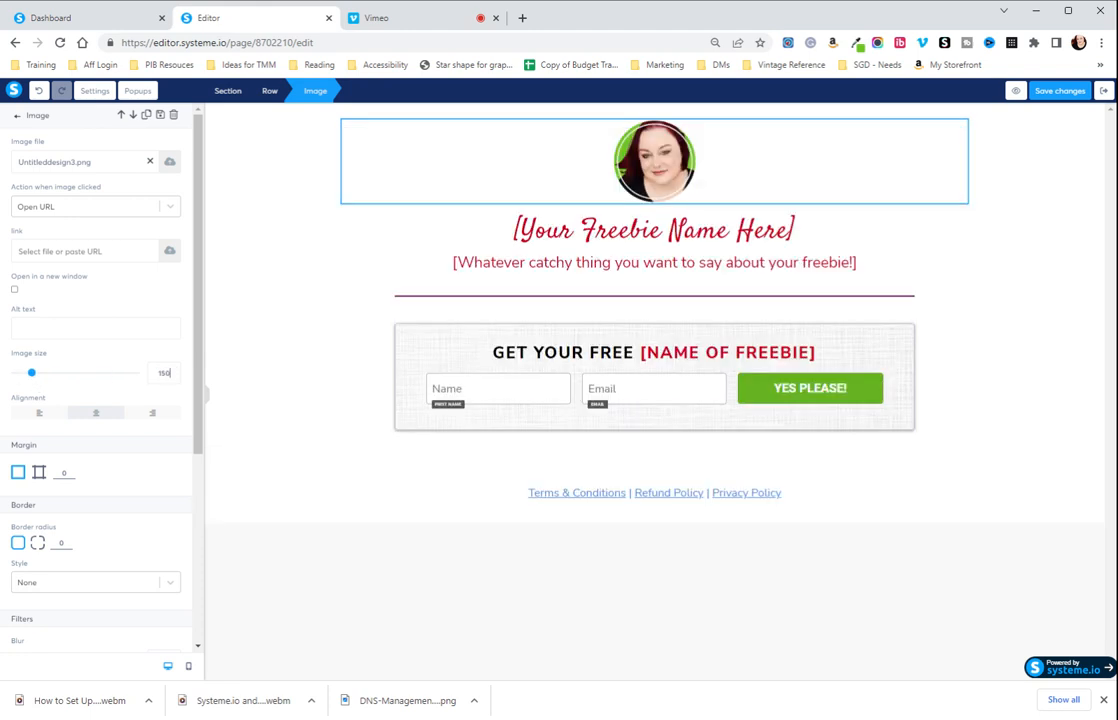
{"action": "left_click", "coordinate": [275, 270]}
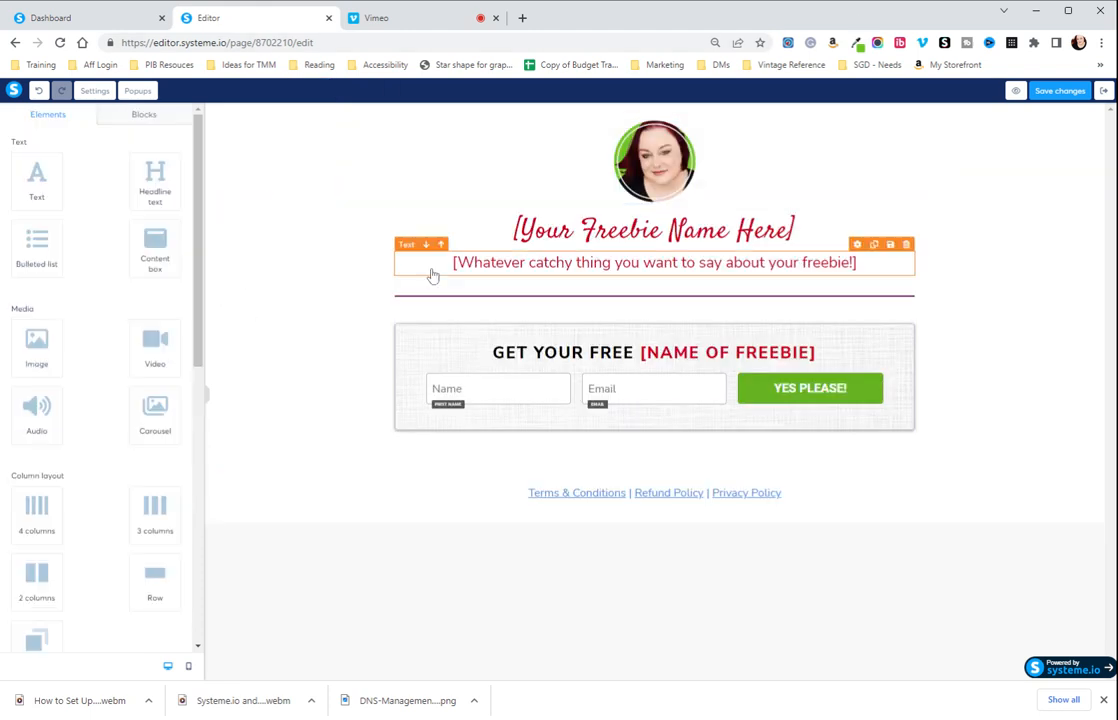
Replace the freebie name placeholder headline with "How to Build a Digital Product".
{"action": "left_click", "coordinate": [632, 243]}
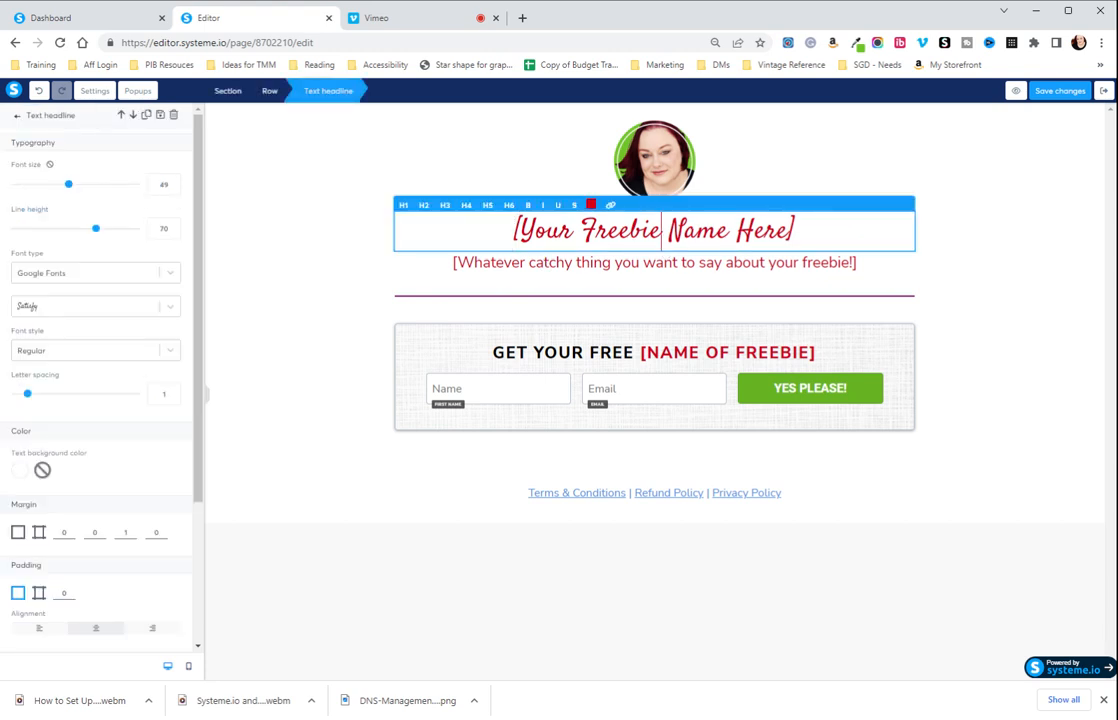
{"action": "key", "text": "ctrl+a"}
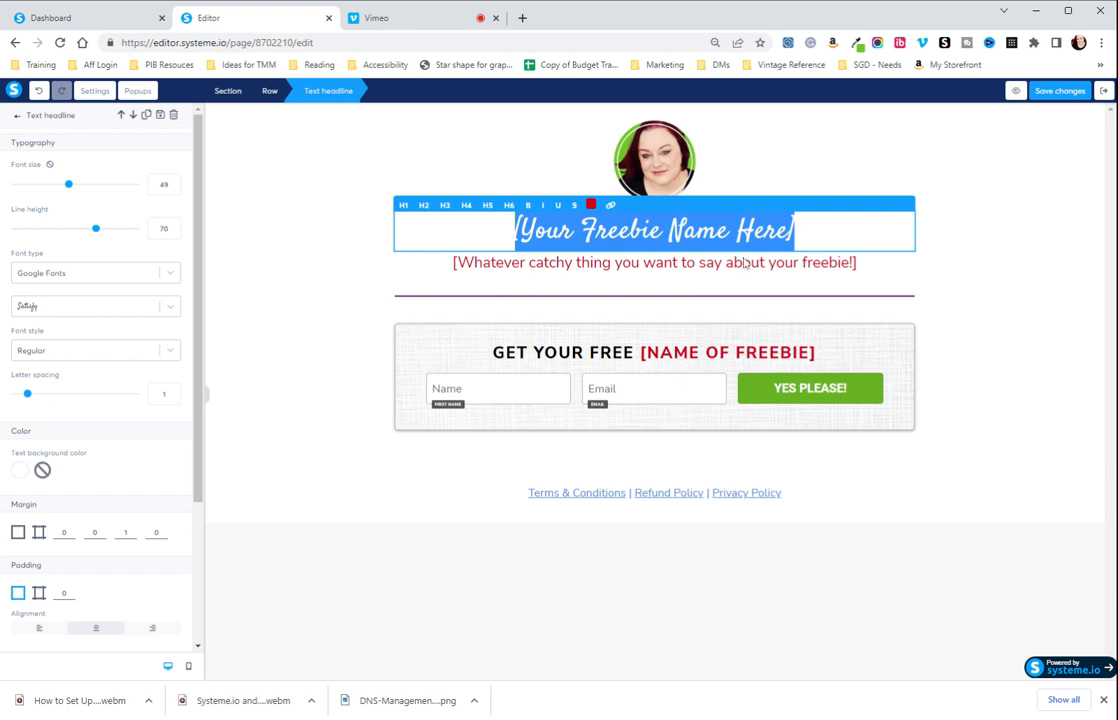
{"action": "type", "text": "How to"}
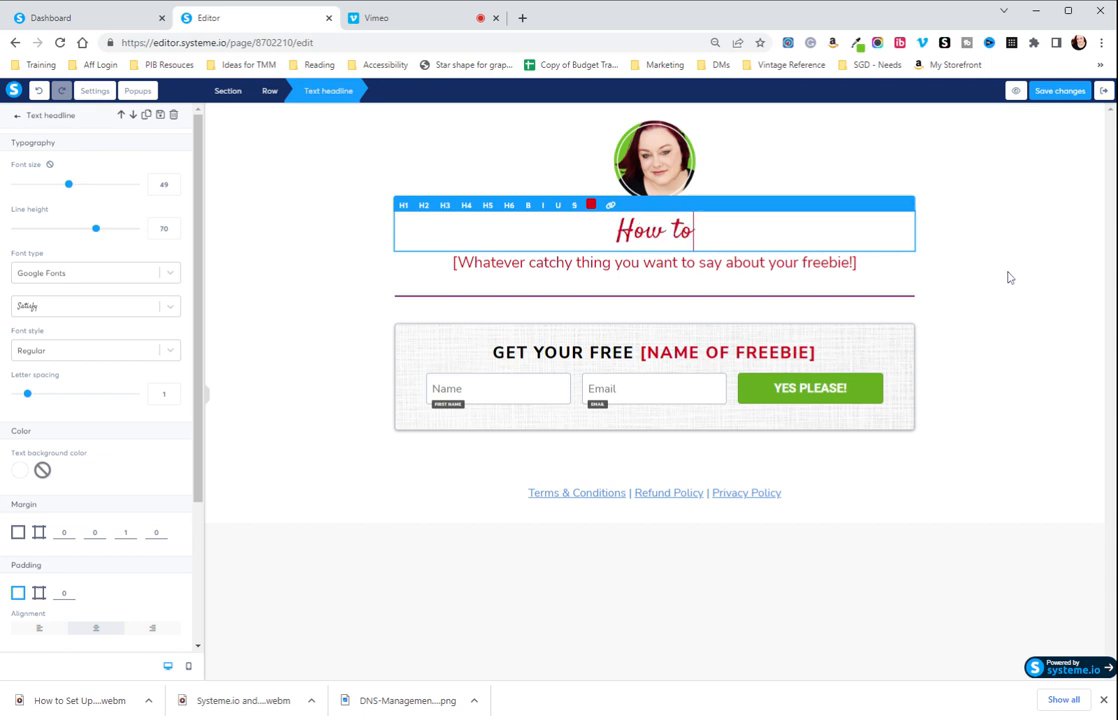
{"action": "type", "text": " Build a"}
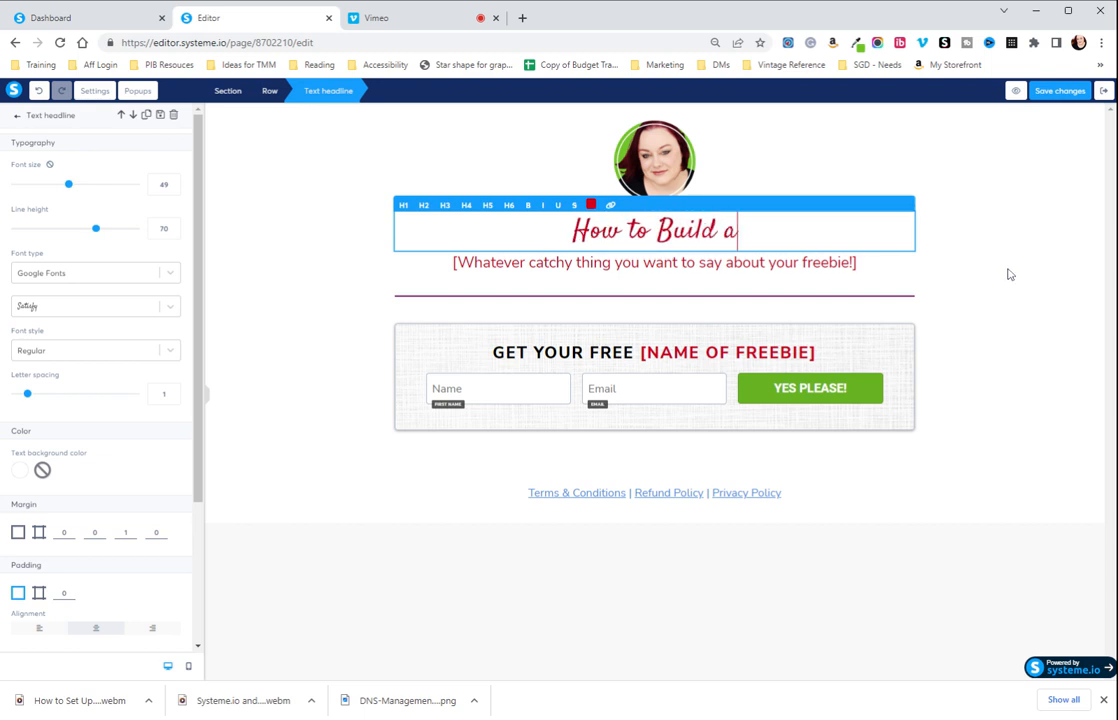
{"action": "type", "text": " Digital Produ"}
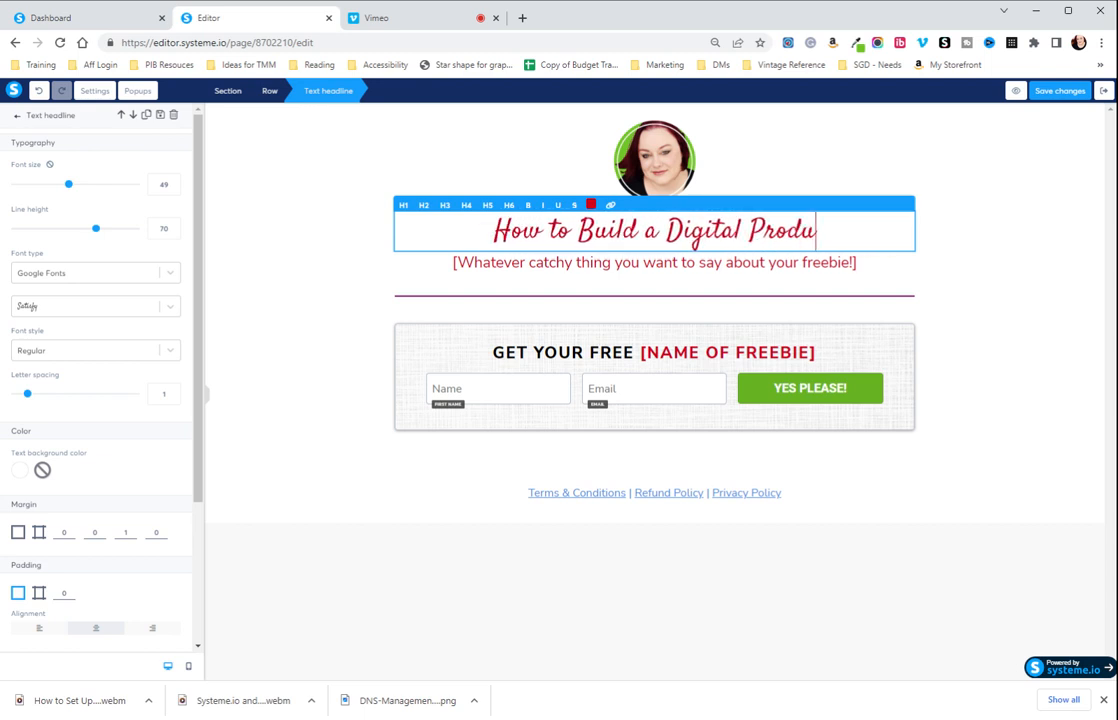
{"action": "type", "text": "ct"}
Try the Google font Work Sans on the "How to Build a Digital Product" headline.
{"action": "key", "text": "ctrl+a"}
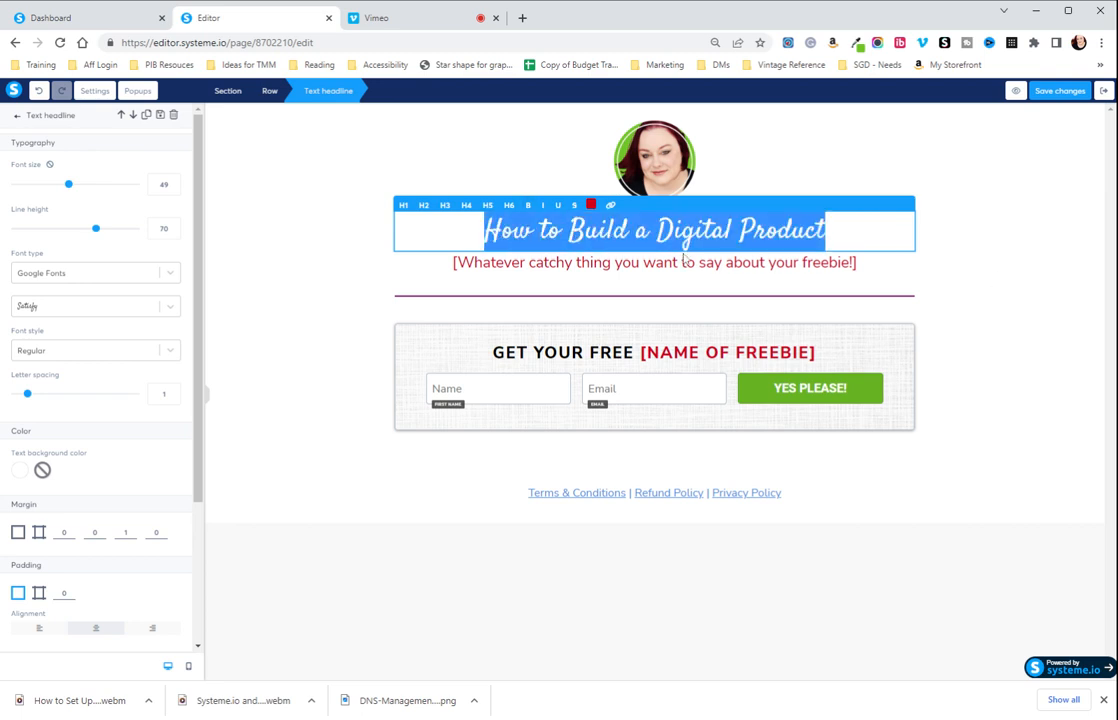
{"action": "left_click_drag", "start_coordinate": [830, 232], "coordinate": [484, 232]}
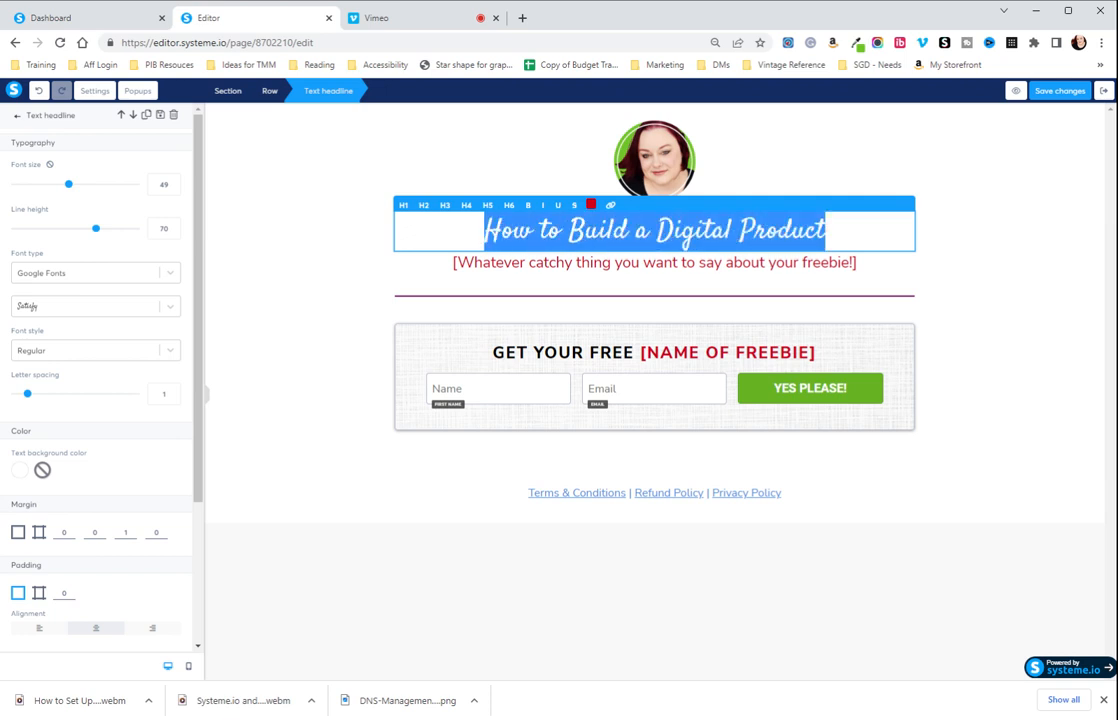
{"action": "left_click", "coordinate": [83, 276]}
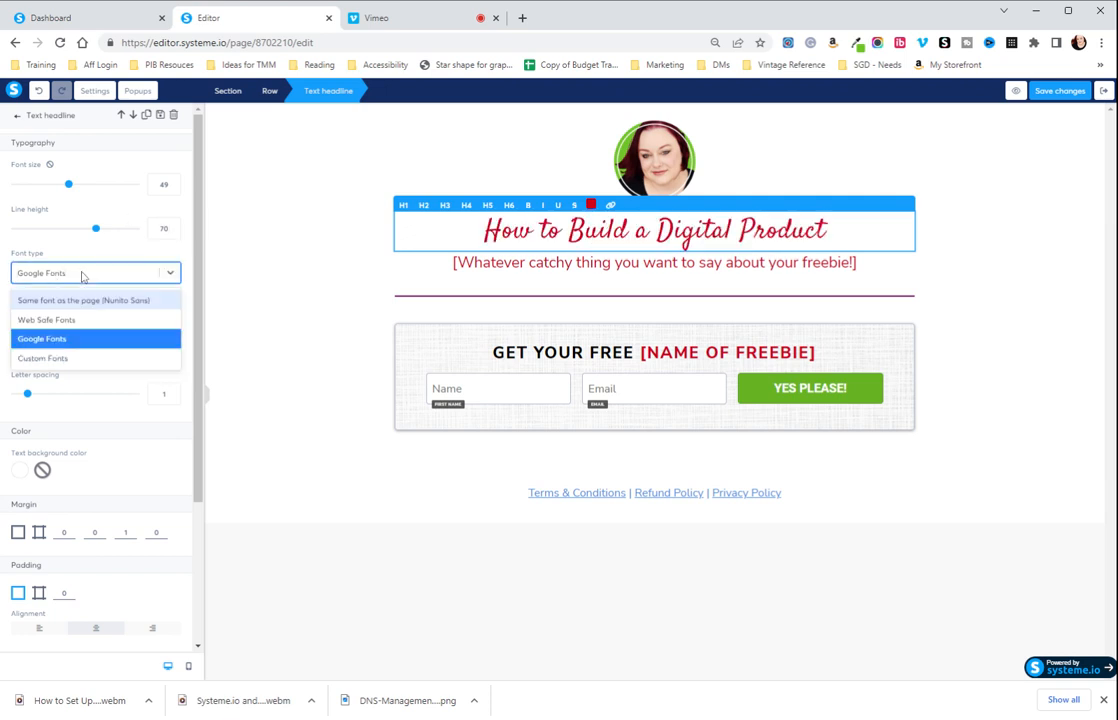
{"action": "left_click", "coordinate": [64, 341]}
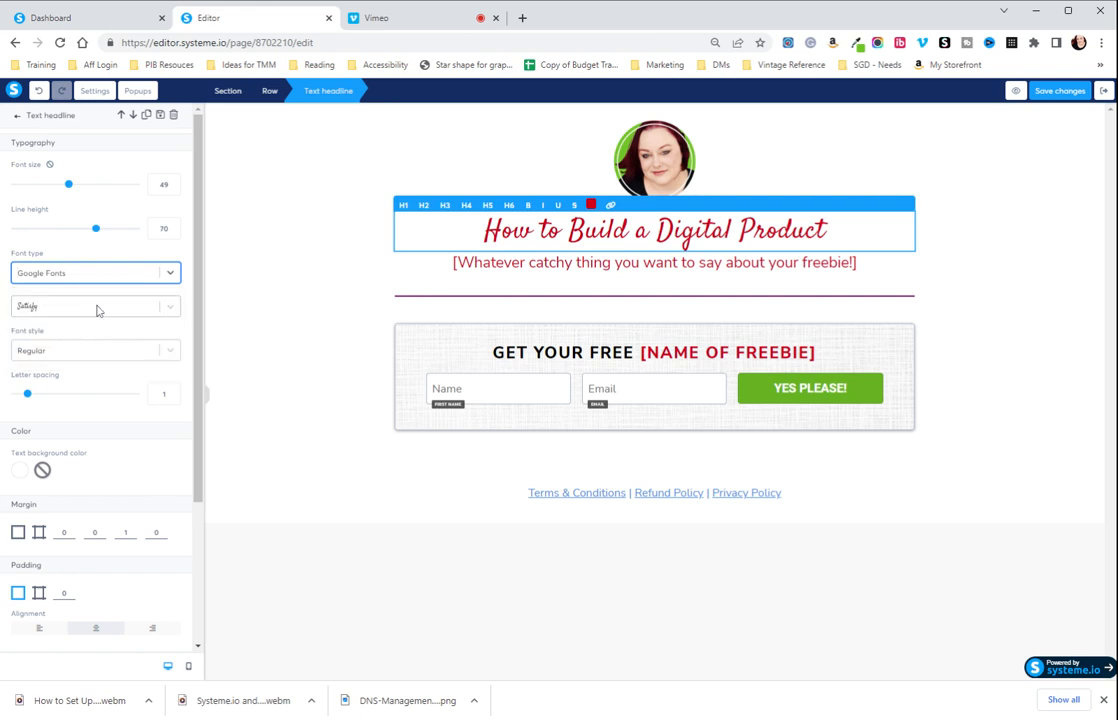
{"action": "left_click", "coordinate": [97, 309]}
{"action": "scroll", "coordinate": [103, 378], "scroll_direction": "down", "scroll_amount": 2}
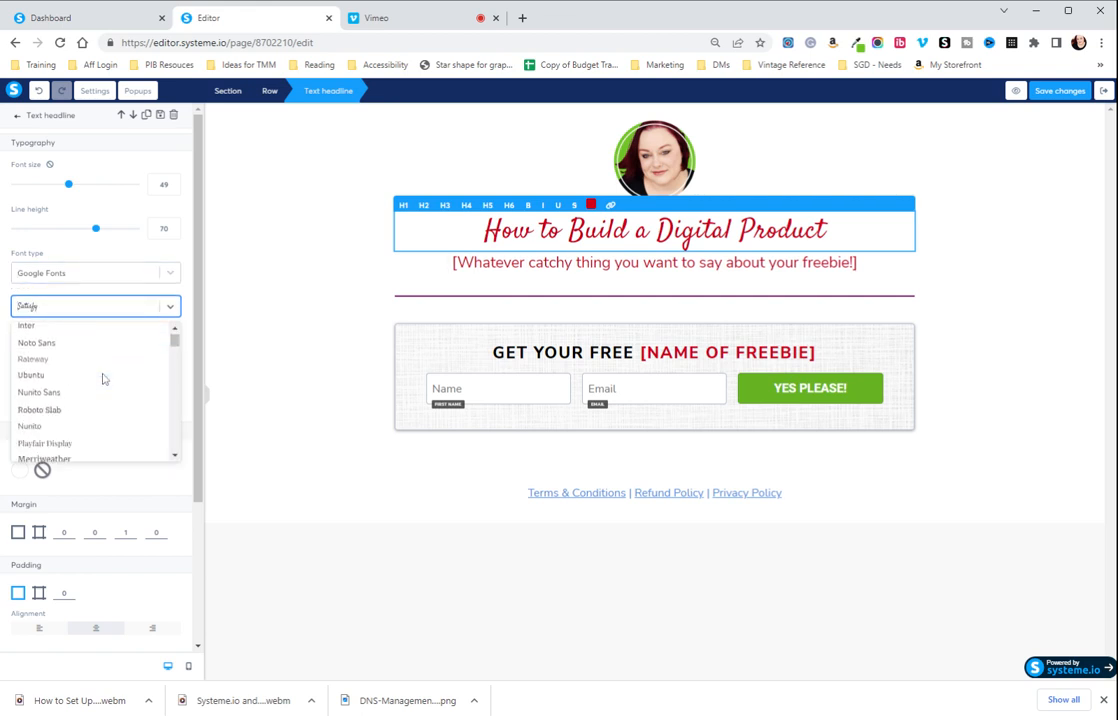
{"action": "scroll", "coordinate": [103, 378], "scroll_direction": "down", "scroll_amount": 3}
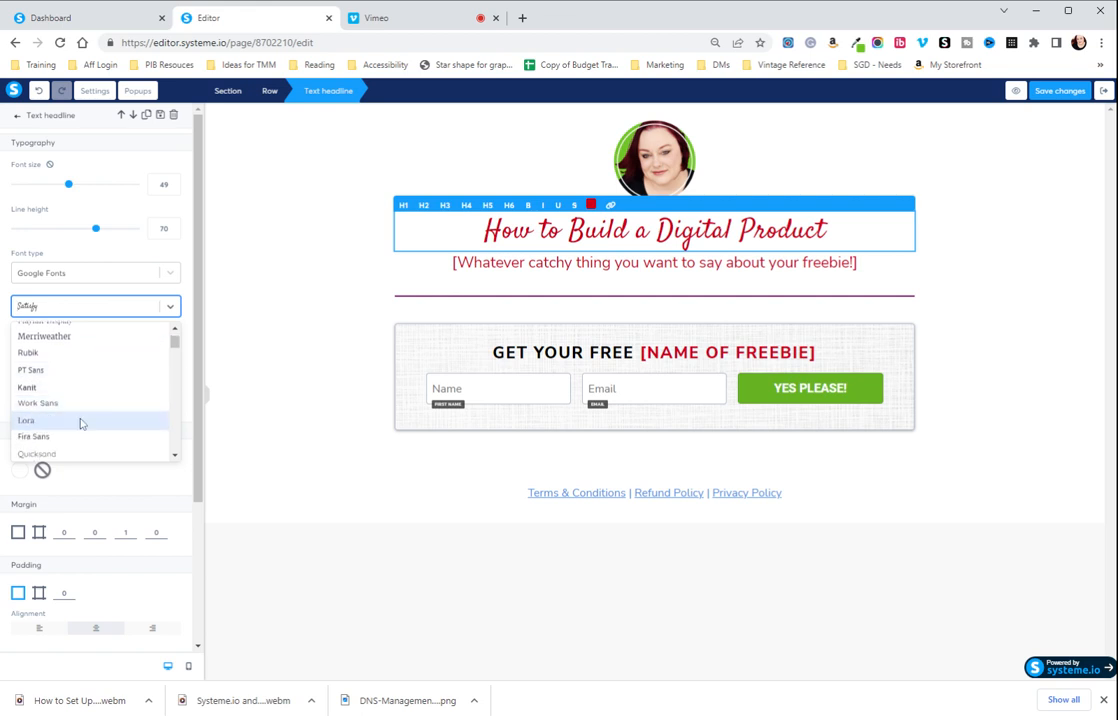
{"action": "left_click", "coordinate": [78, 403]}
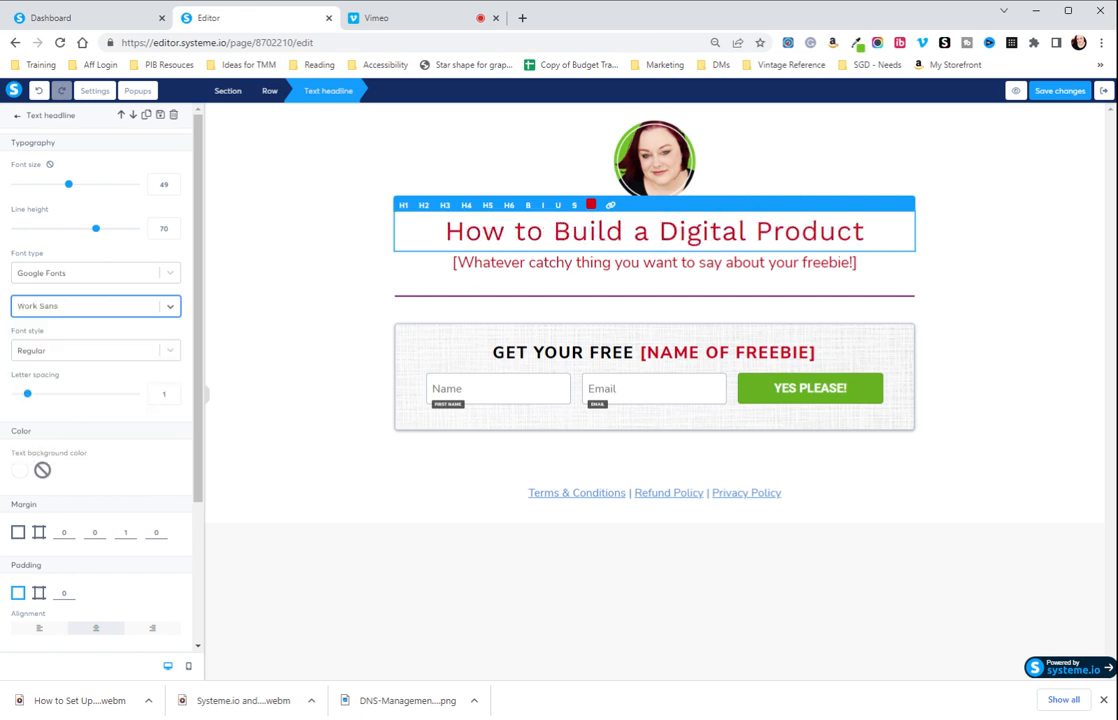
Set the main headline's Google font to Nunito Sans.
{"action": "left_click", "coordinate": [84, 313]}
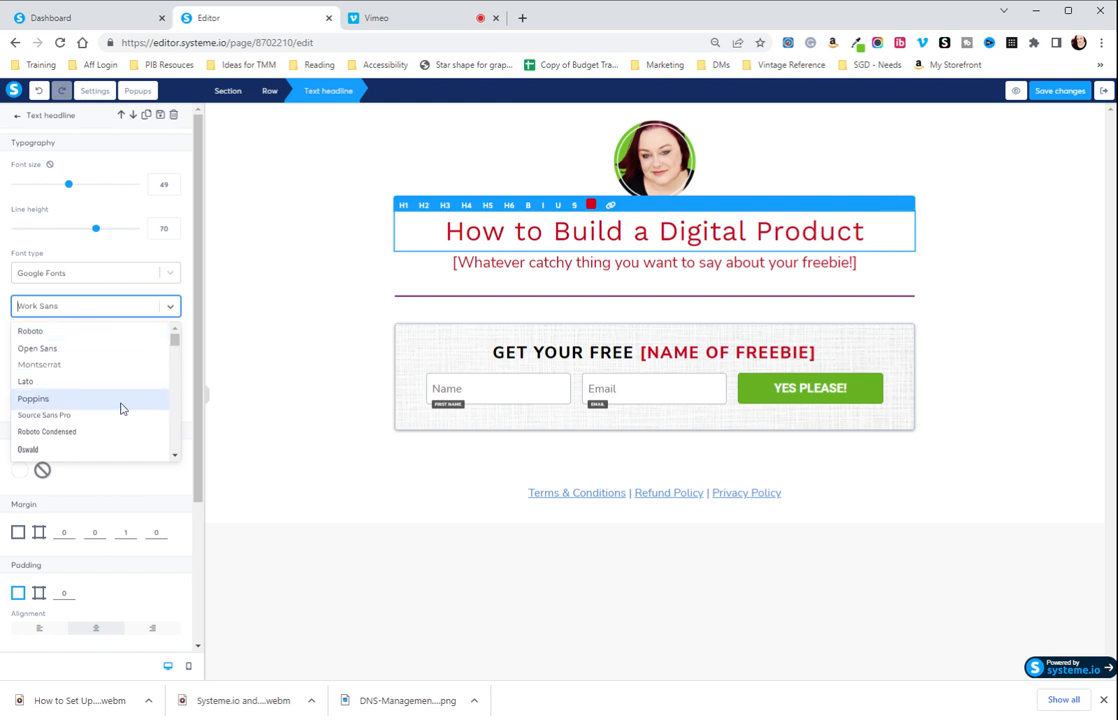
{"action": "scroll", "coordinate": [120, 405], "scroll_direction": "down", "scroll_amount": 5}
{"action": "scroll", "coordinate": [78, 395], "scroll_direction": "up", "scroll_amount": 4}
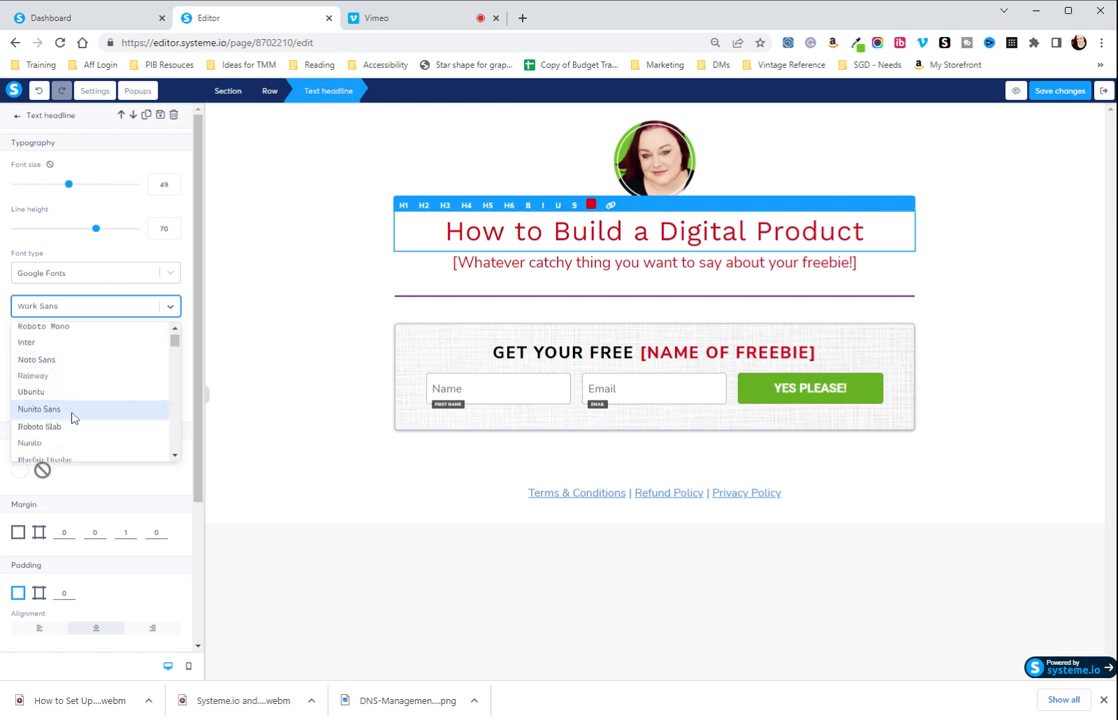
{"action": "left_click", "coordinate": [72, 410]}
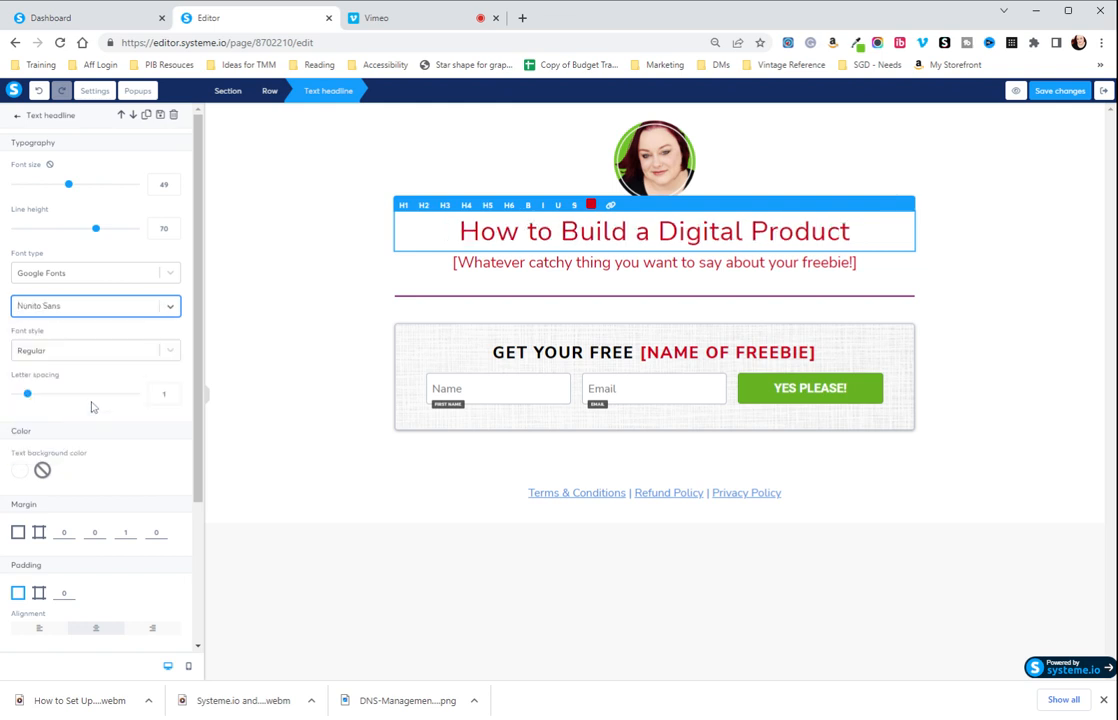
{"action": "left_click", "coordinate": [168, 308]}
{"action": "scroll", "coordinate": [120, 396], "scroll_direction": "down", "scroll_amount": 2}
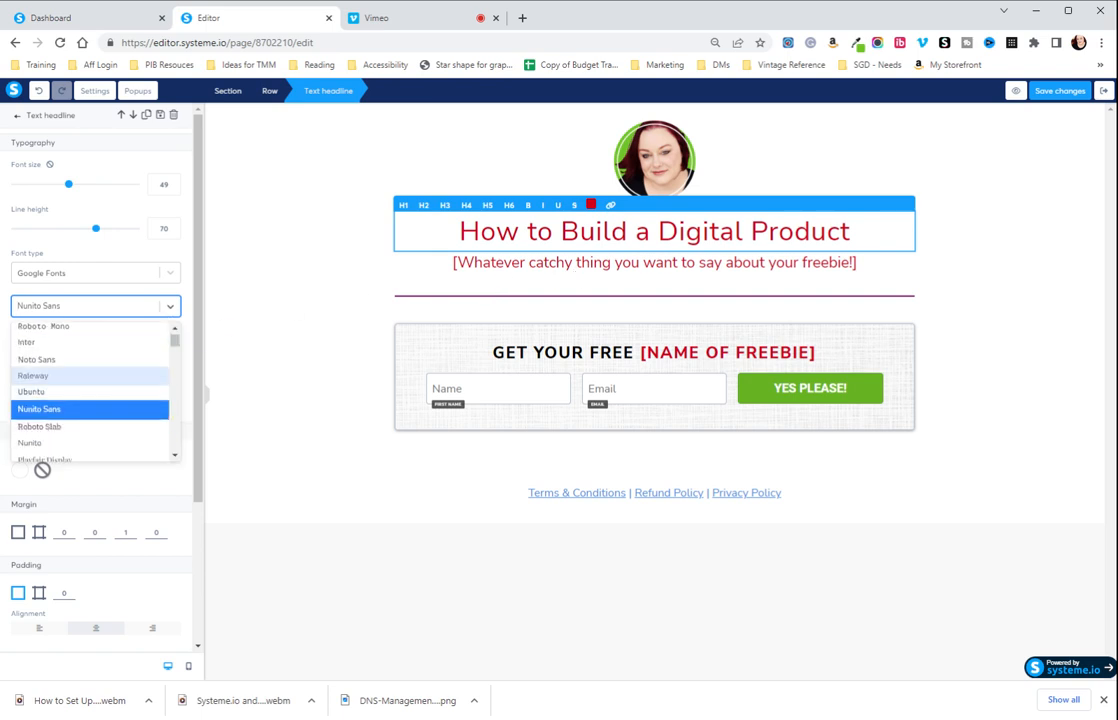
{"action": "left_click", "coordinate": [981, 250]}
Change the whole main headline's text color to the green with hex code 598746.
{"action": "double_click", "coordinate": [560, 236]}
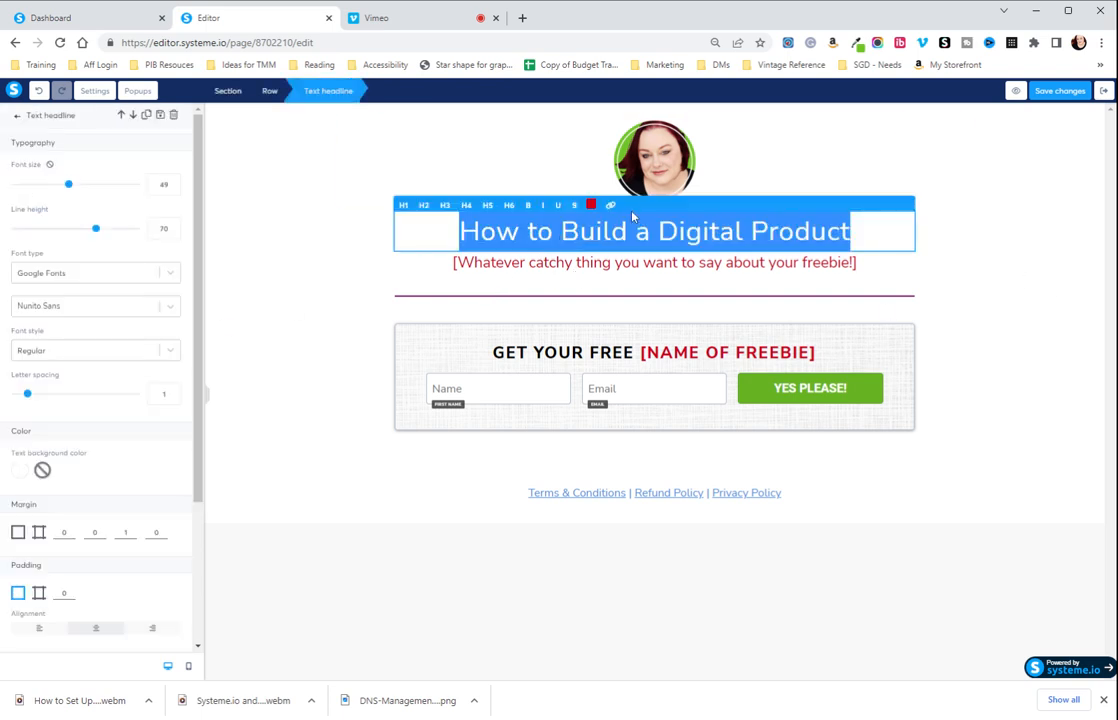
{"action": "left_click", "coordinate": [590, 205]}
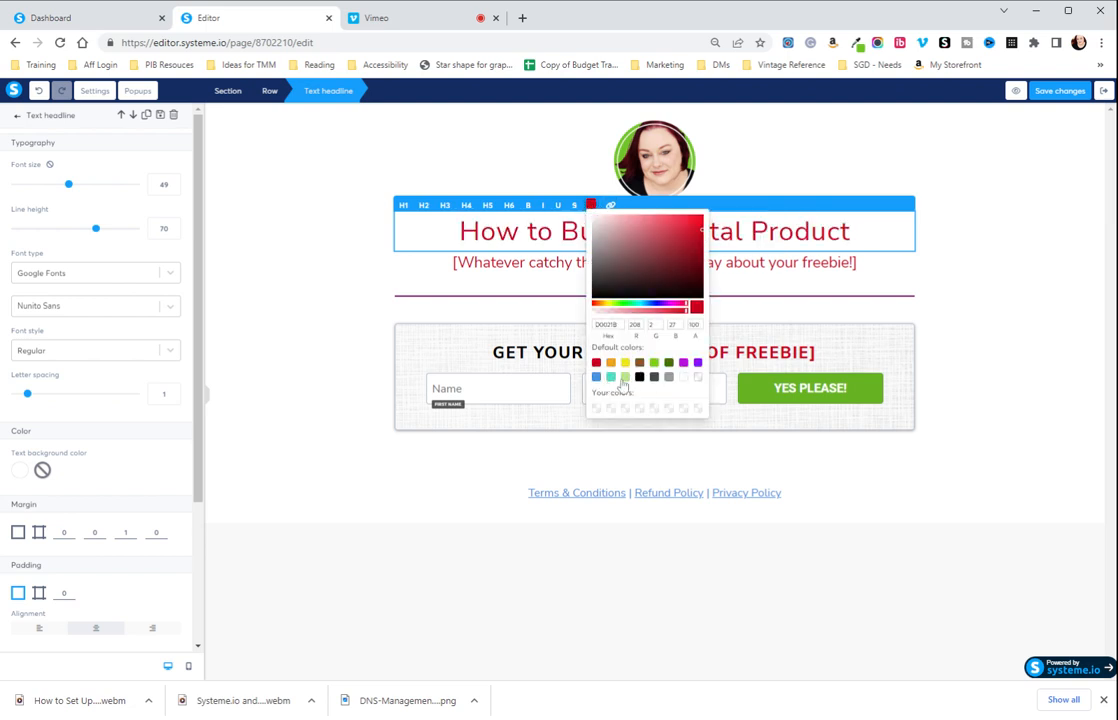
{"action": "left_click", "coordinate": [669, 379]}
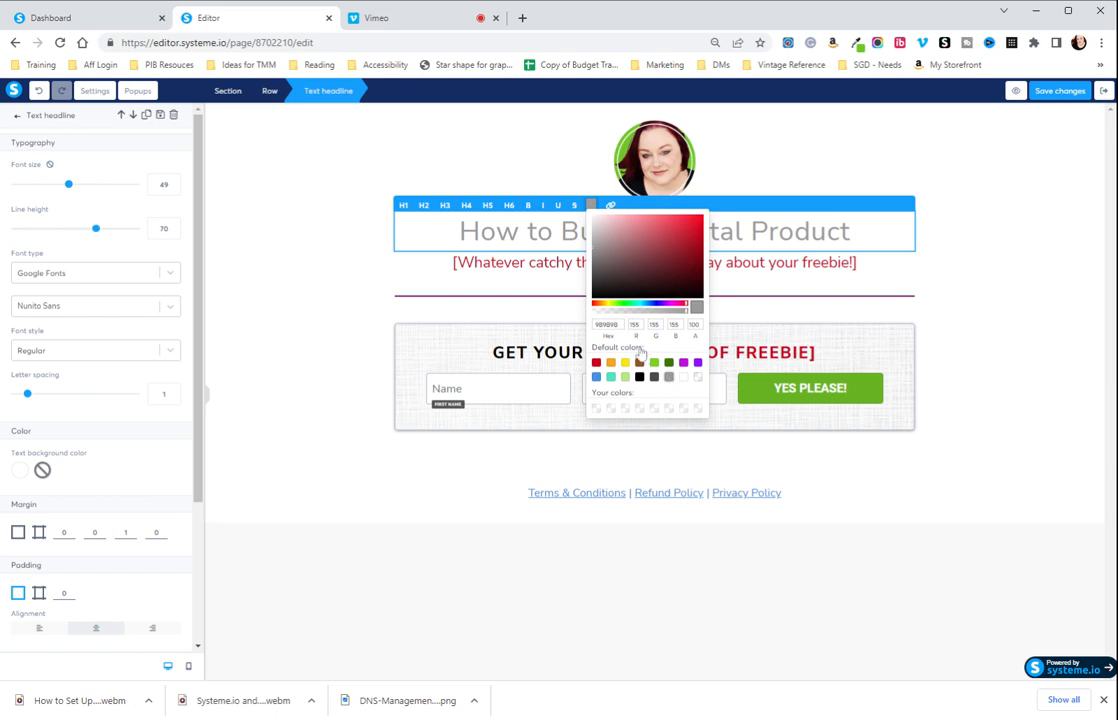
{"action": "left_click", "coordinate": [630, 305]}
{"action": "left_click", "coordinate": [611, 305]}
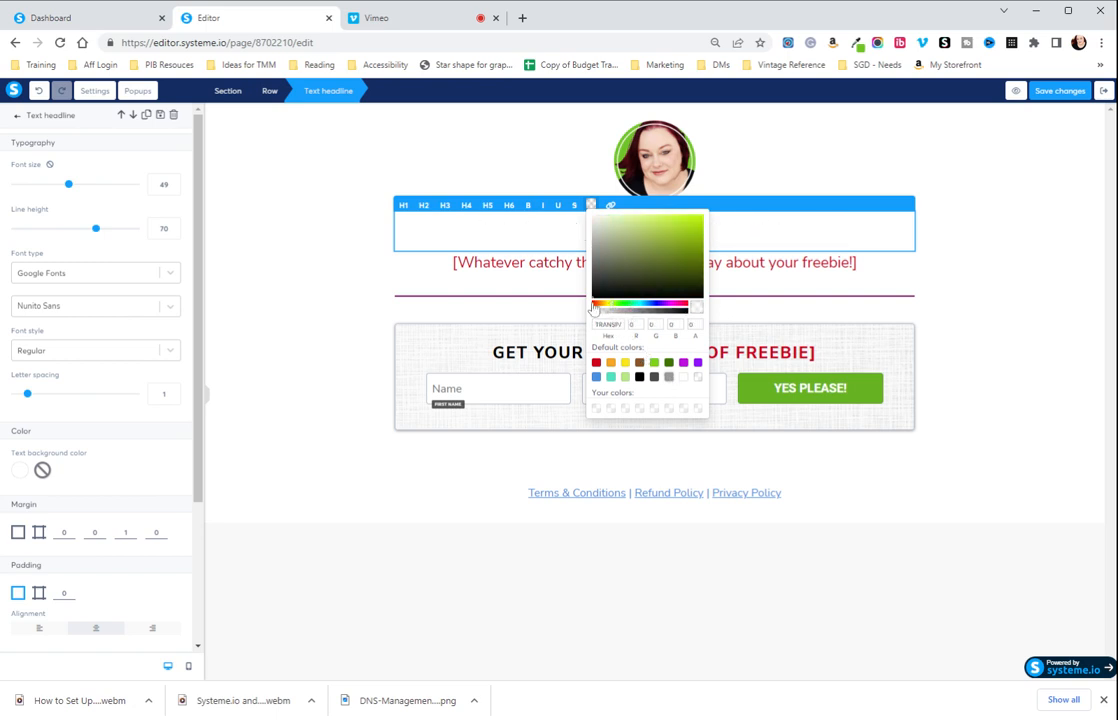
{"action": "left_click", "coordinate": [628, 306]}
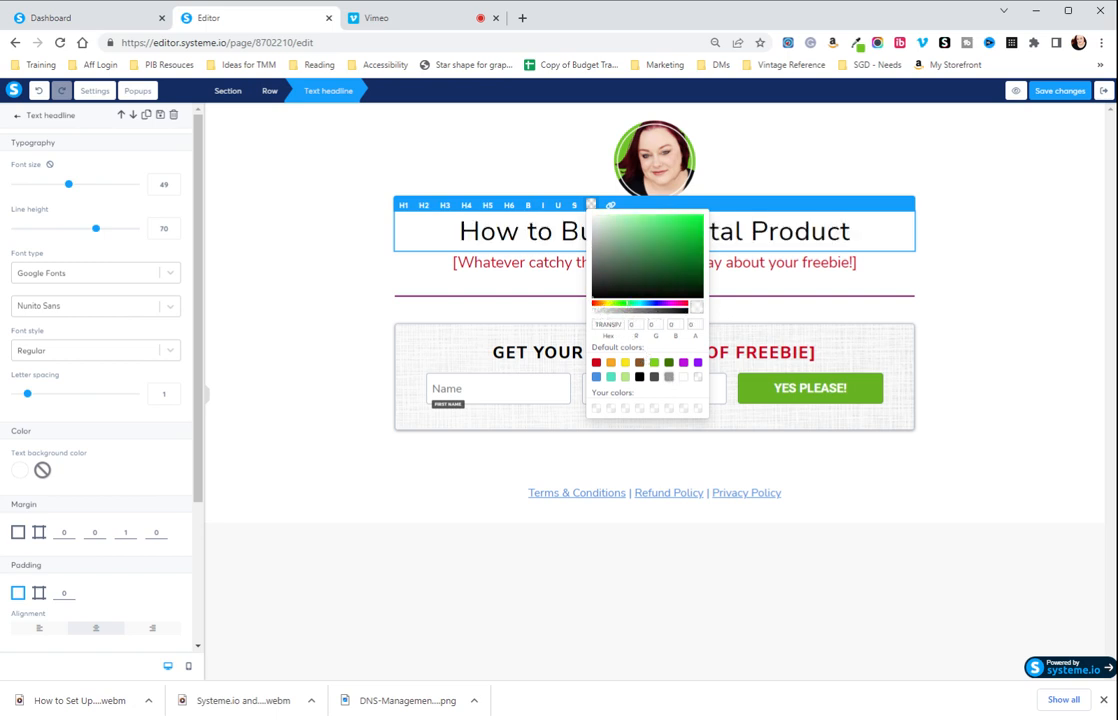
{"action": "double_click", "coordinate": [608, 325]}
{"action": "key", "text": "BackSpace"}
{"action": "type", "text": "559988"}
{"action": "type", "text": "6"}
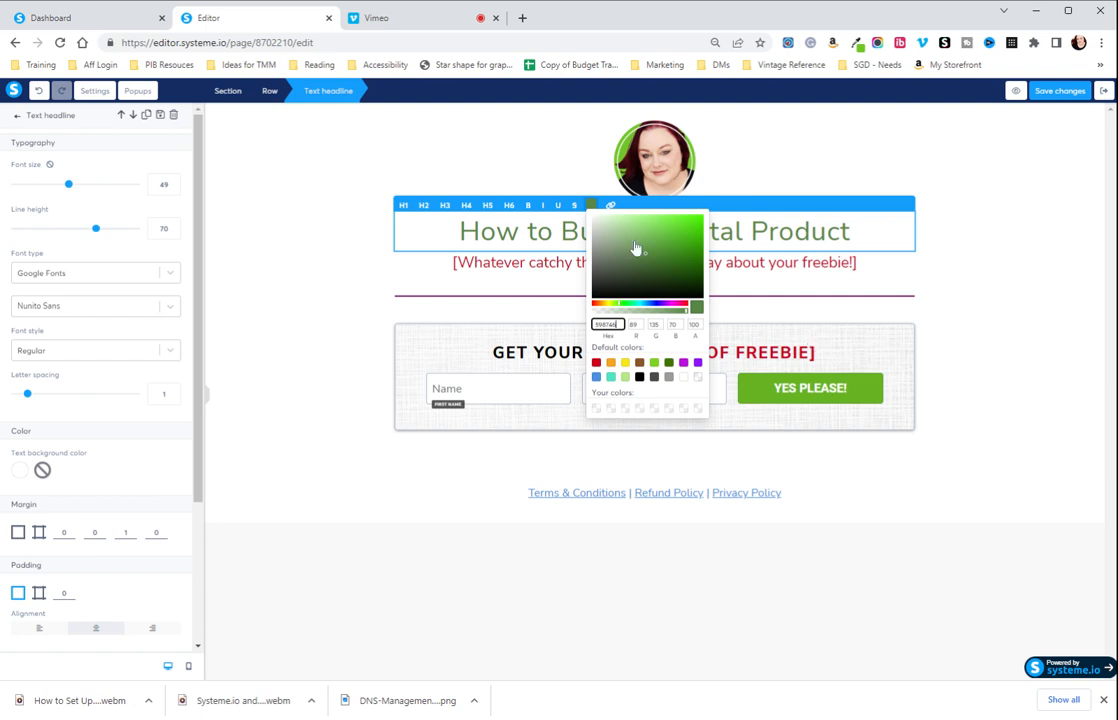
Save the headline's green in the first free custom color slot and close the color picker.
{"action": "left_click", "coordinate": [689, 351]}
{"action": "left_click", "coordinate": [677, 336]}
{"action": "left_click", "coordinate": [597, 408]}
{"action": "left_click", "coordinate": [669, 461]}
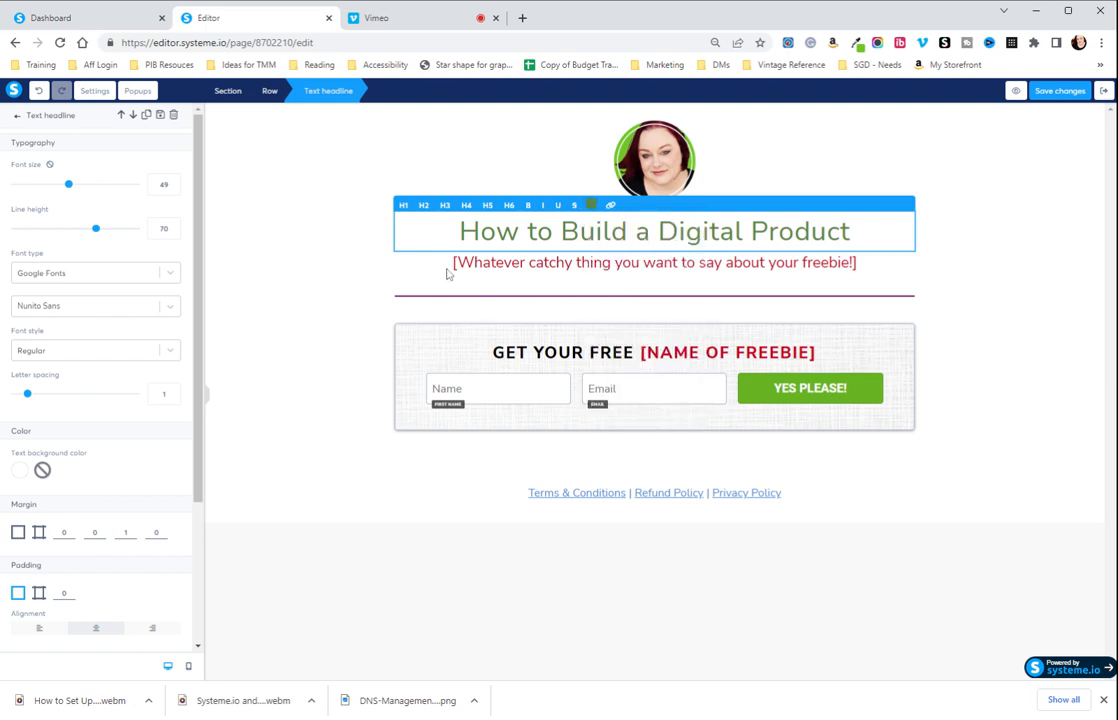
Replace the tagline placeholder under the headline with "Learn to build a digital product in a day!".
{"action": "left_click", "coordinate": [611, 268]}
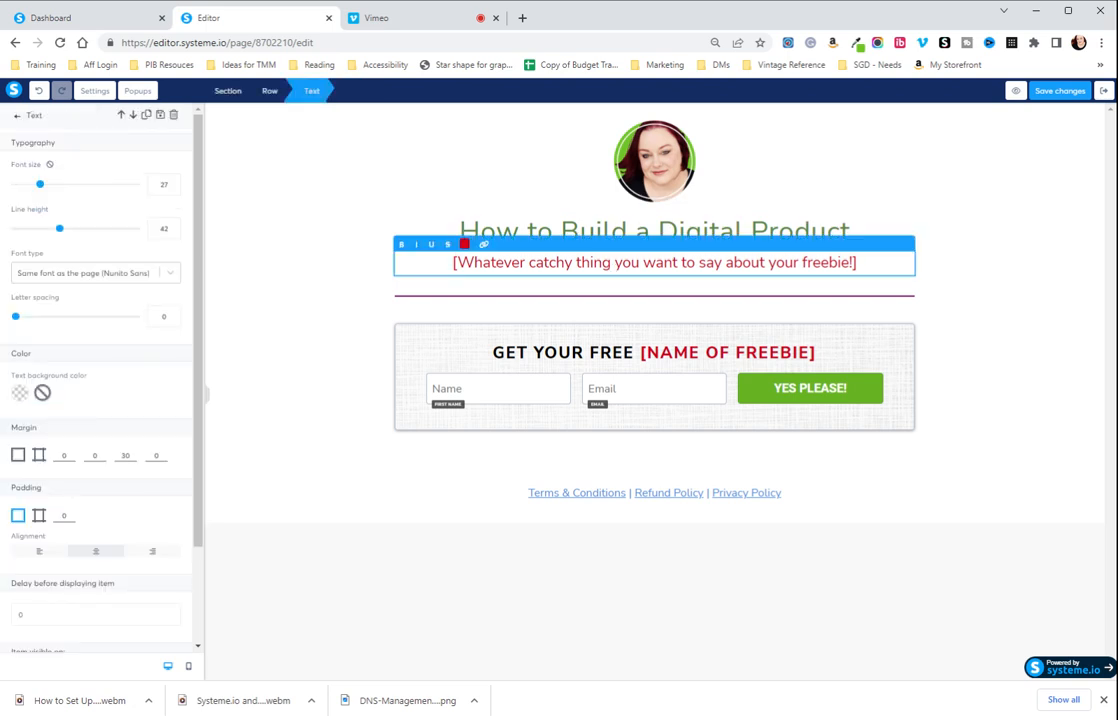
{"action": "left_click_drag", "start_coordinate": [857, 262], "coordinate": [440, 262]}
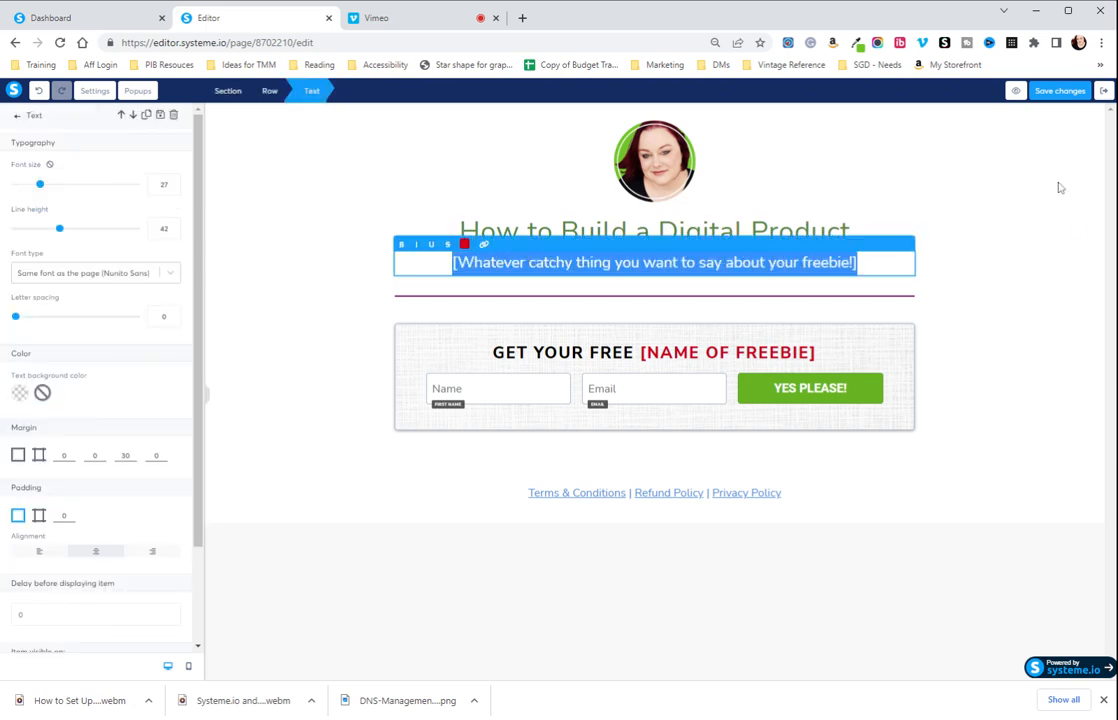
{"action": "type", "text": "L"}
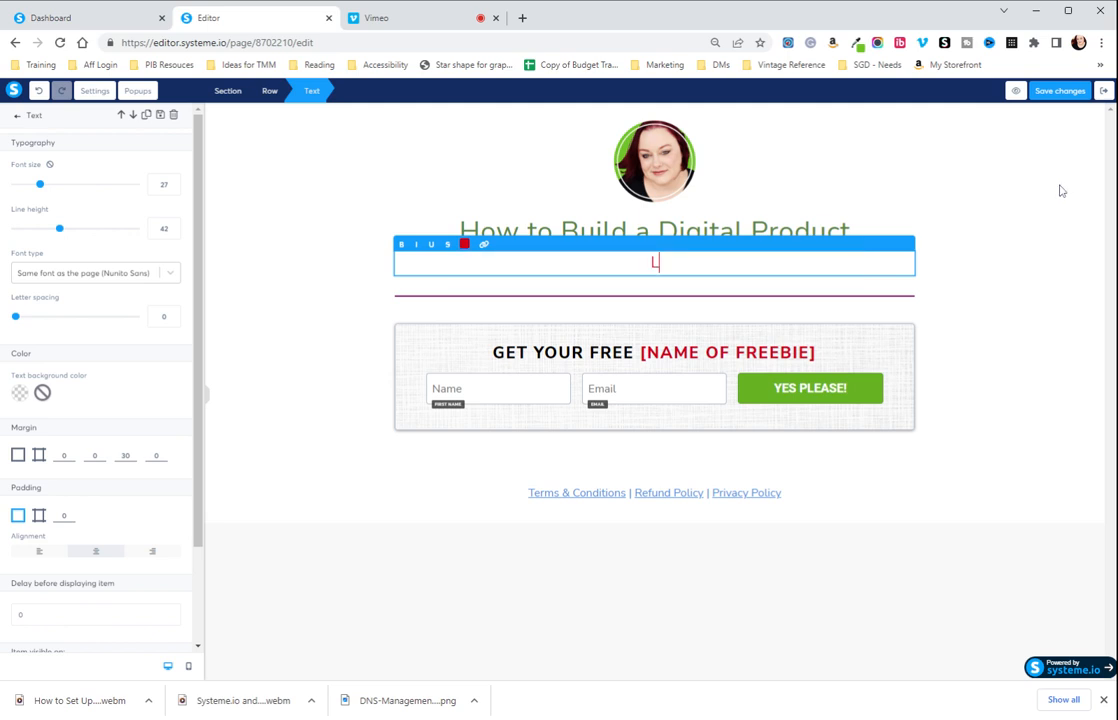
{"action": "type", "text": "earn to build"}
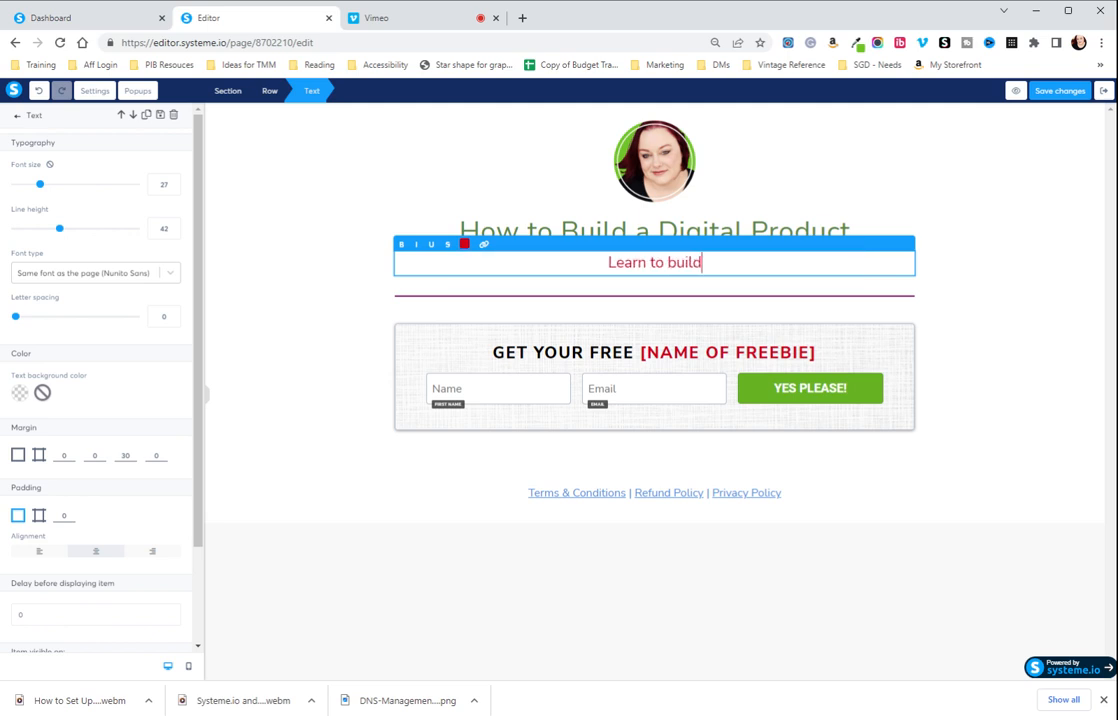
{"action": "type", "text": " a digital product"}
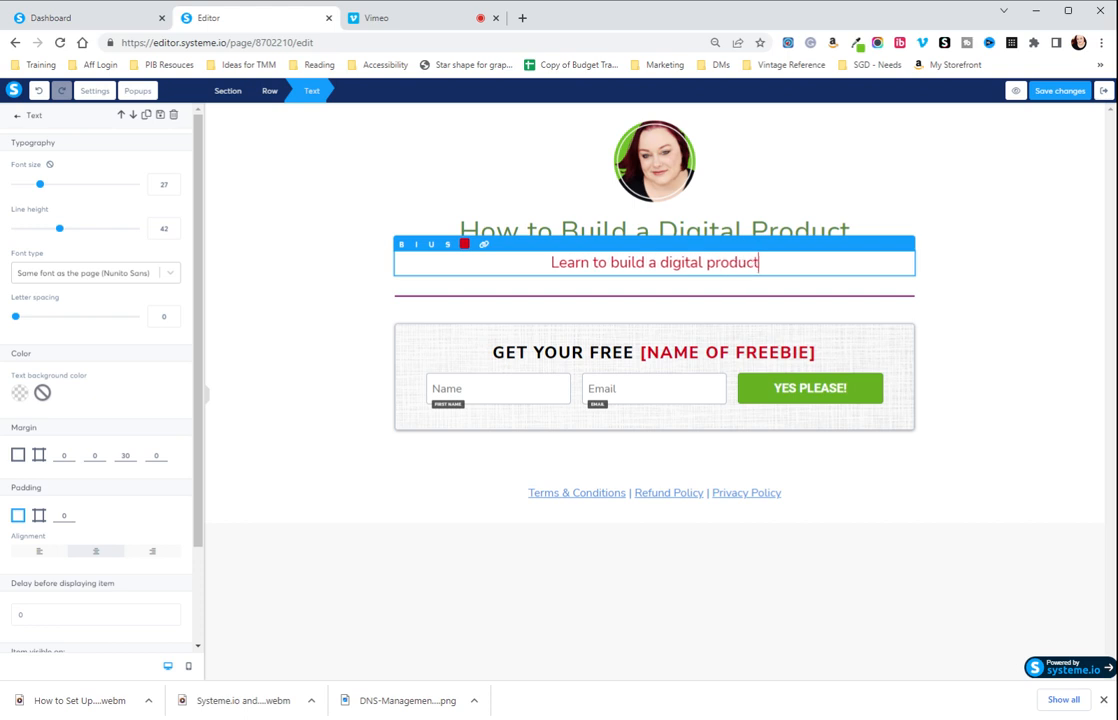
{"action": "type", "text": " in a day!"}
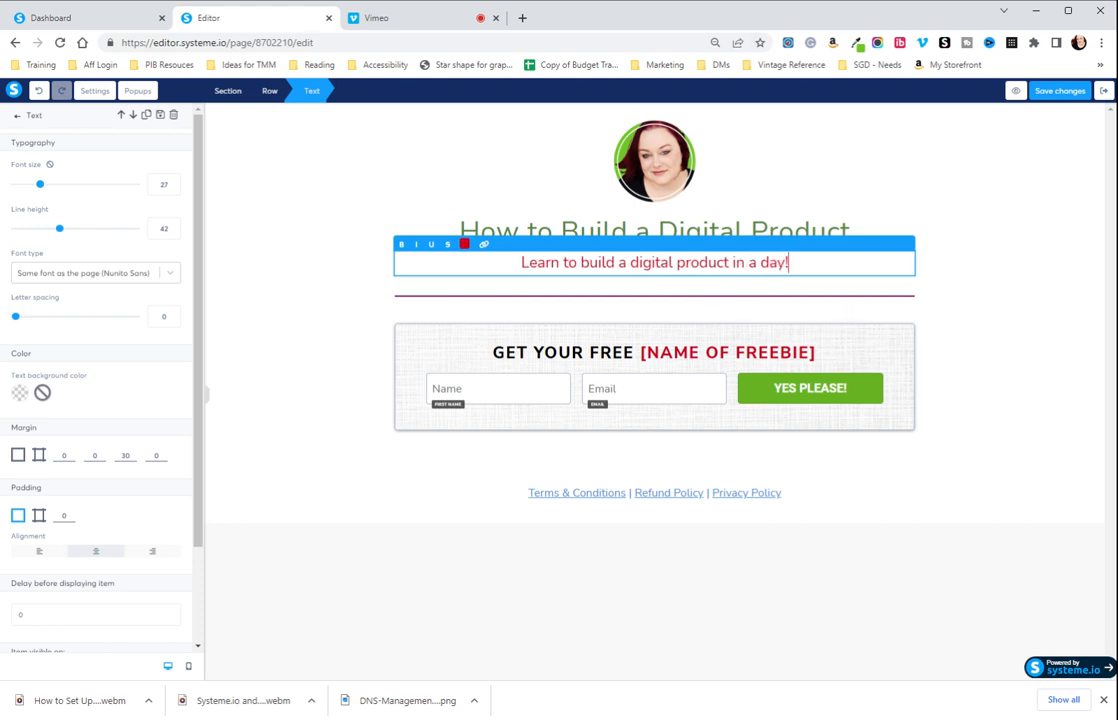
Color the entire tagline with the violet default color and deselect the text.
{"action": "left_click_drag", "start_coordinate": [790, 262], "coordinate": [500, 285]}
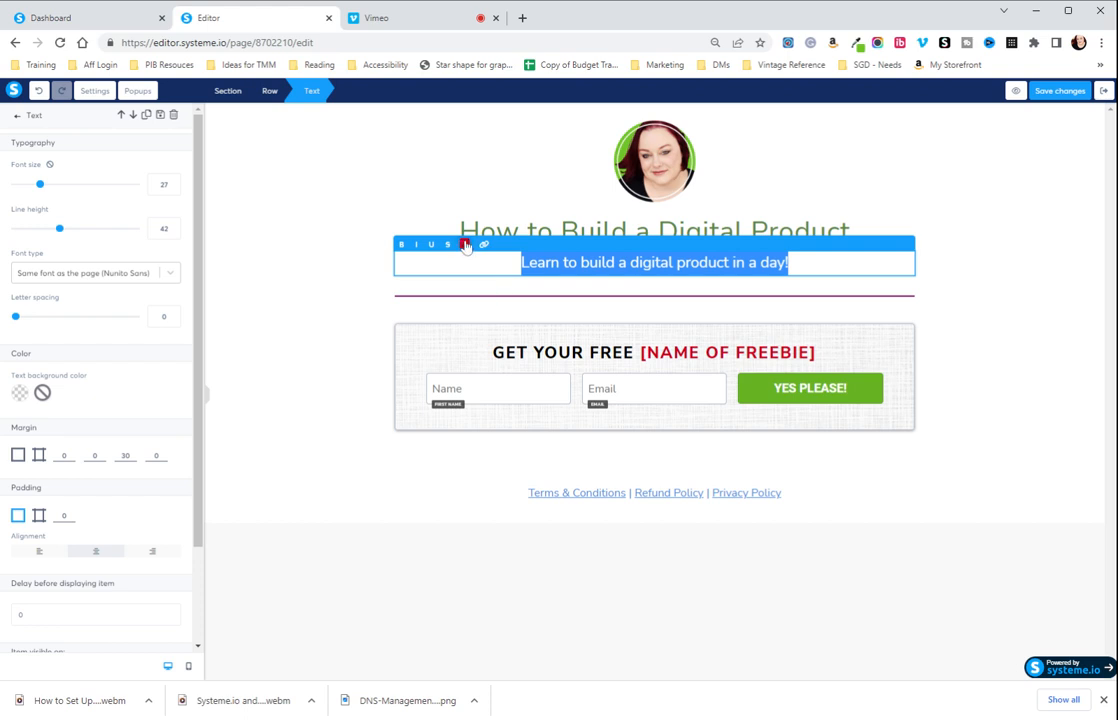
{"action": "left_click", "coordinate": [465, 245]}
{"action": "left_click", "coordinate": [465, 246]}
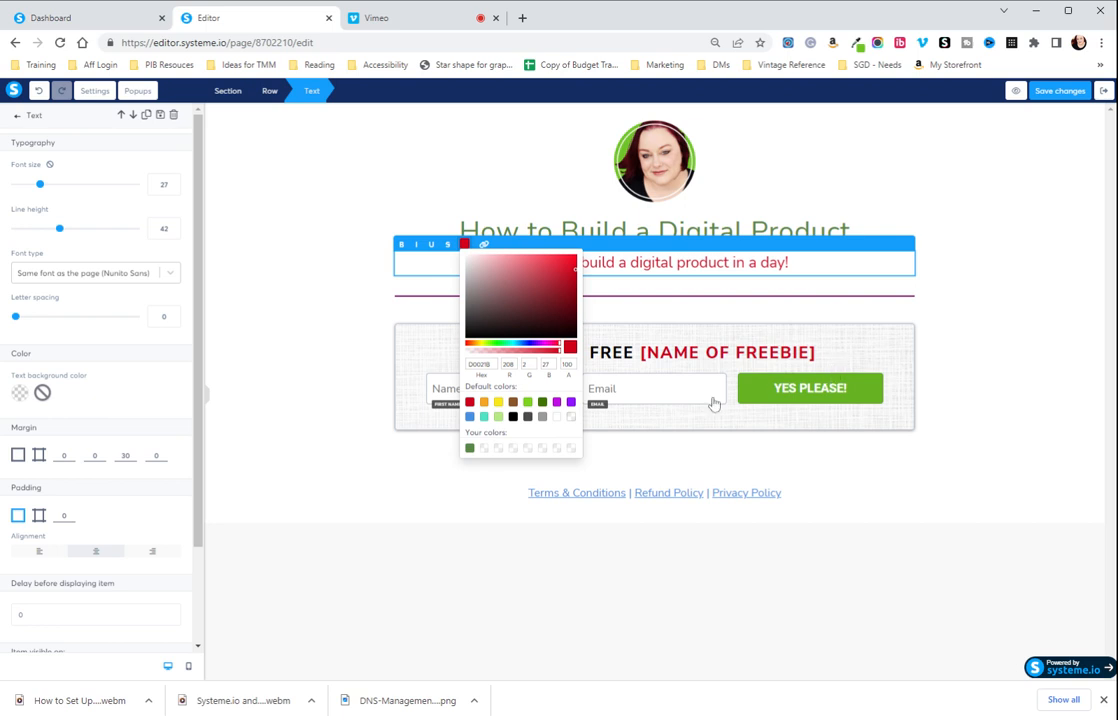
{"action": "left_click", "coordinate": [570, 403]}
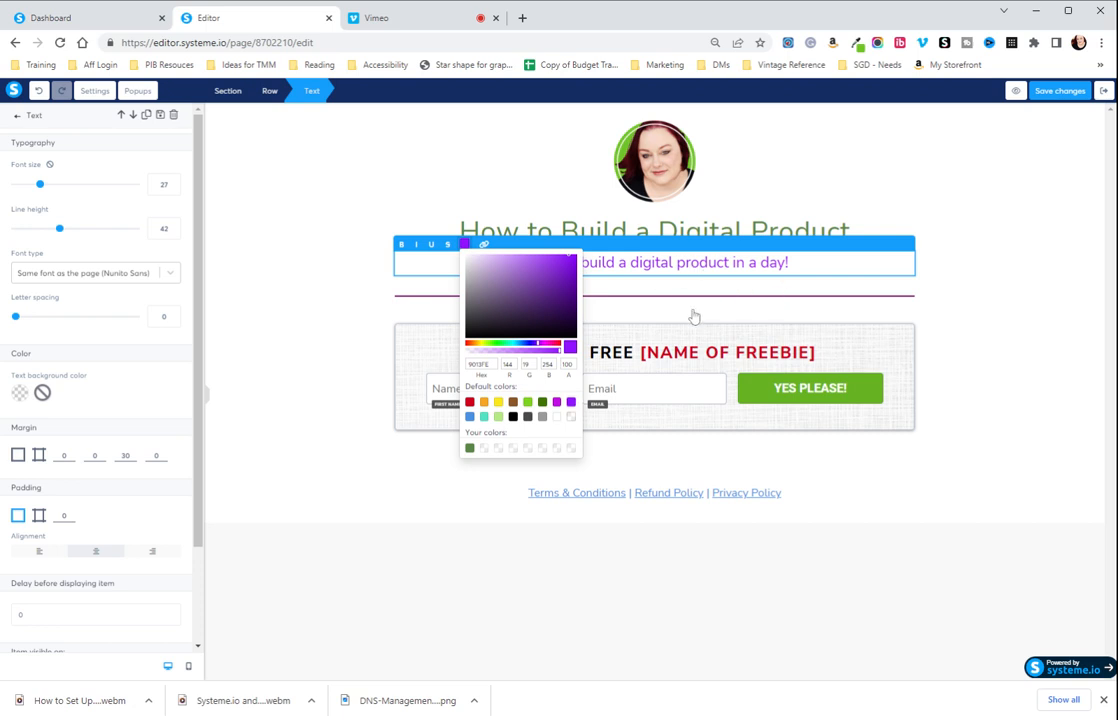
{"action": "left_click", "coordinate": [624, 317]}
{"action": "left_click", "coordinate": [946, 297]}
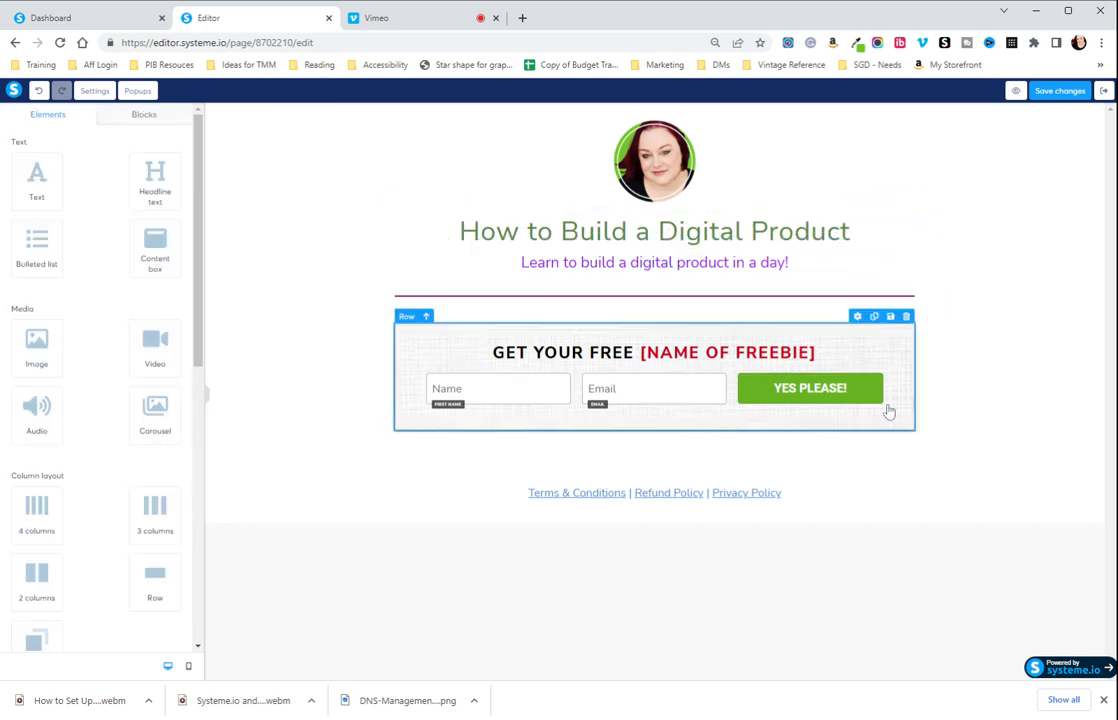
Replace the "[NAME OF FREEBIE]" placeholder in the form heading with "COPY OF HOWT TO BUILD YOUR DIGITAL PRODUCT".
{"action": "left_click", "coordinate": [666, 352]}
{"action": "left_click_drag", "start_coordinate": [641, 352], "coordinate": [816, 352]}
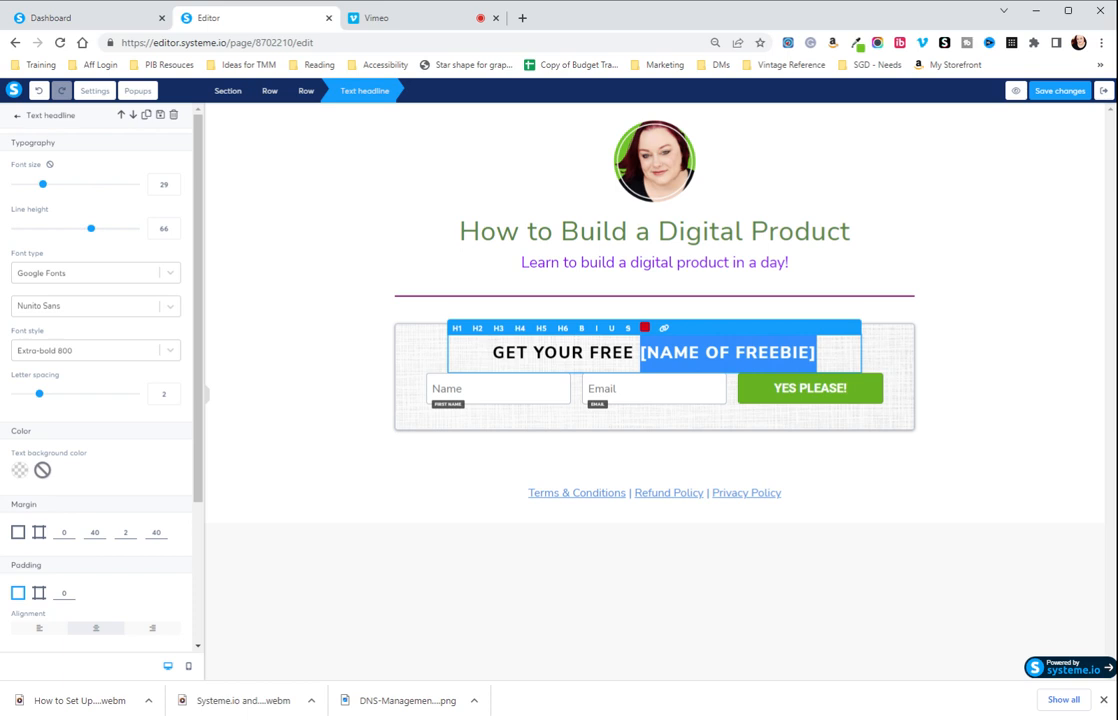
{"action": "type", "text": "COPY O"}
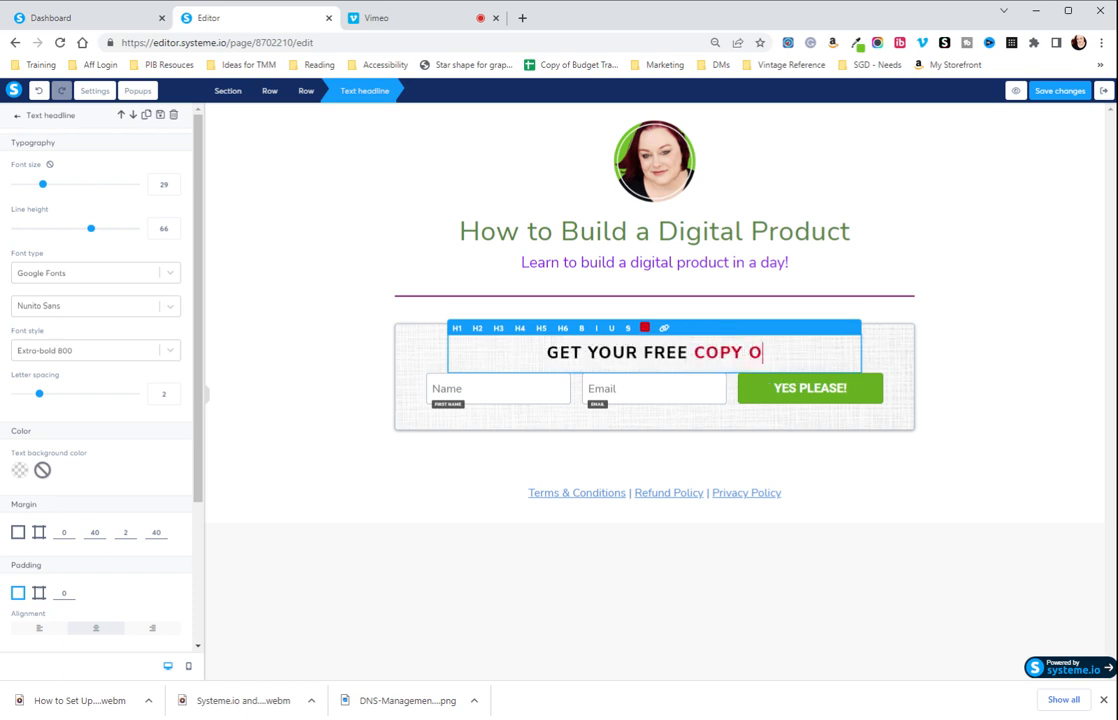
{"action": "type", "text": "F HOWT "}
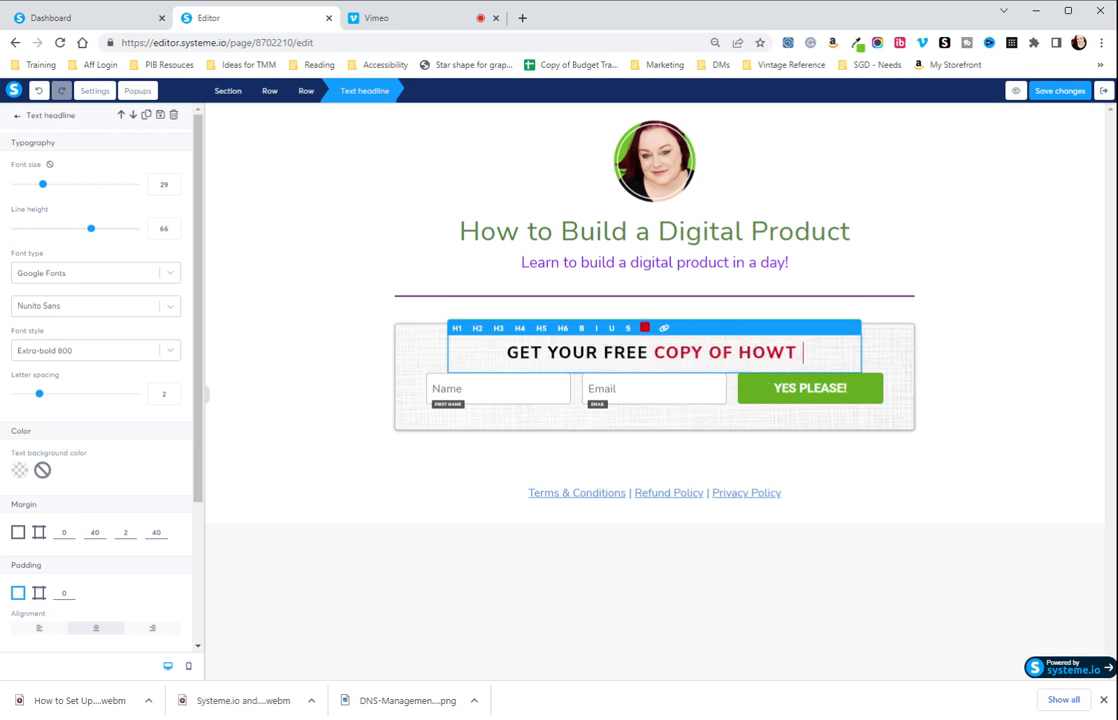
{"action": "type", "text": "TO BUILD YOUR DI"}
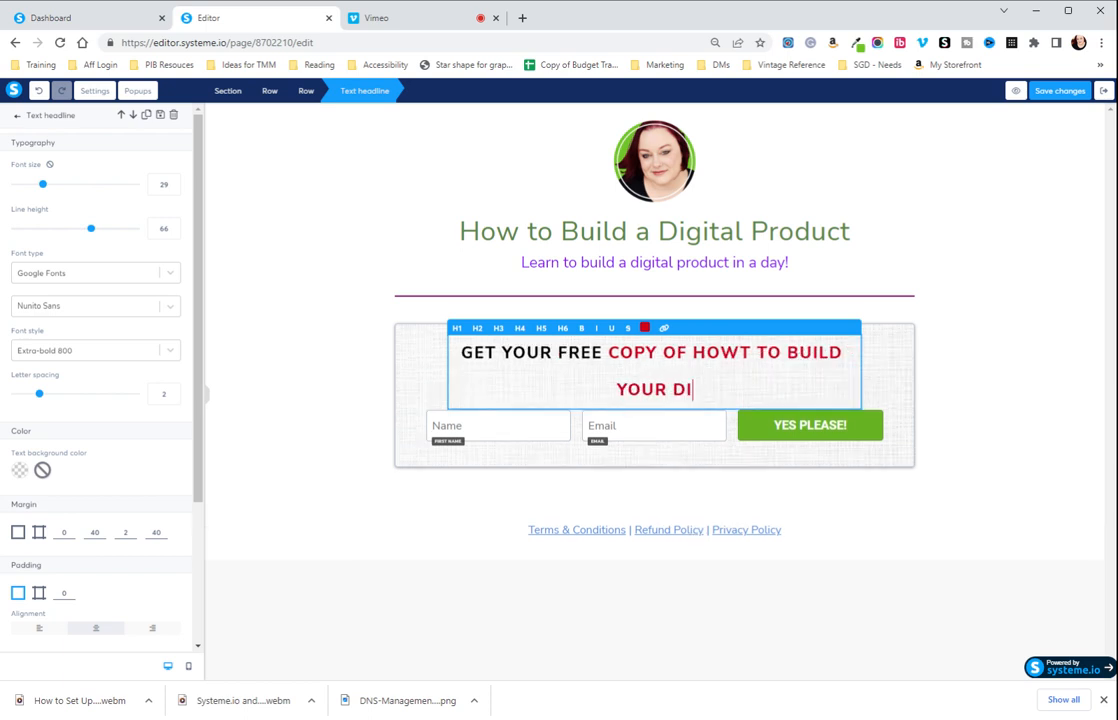
{"action": "type", "text": "GITAL PRODUCT"}
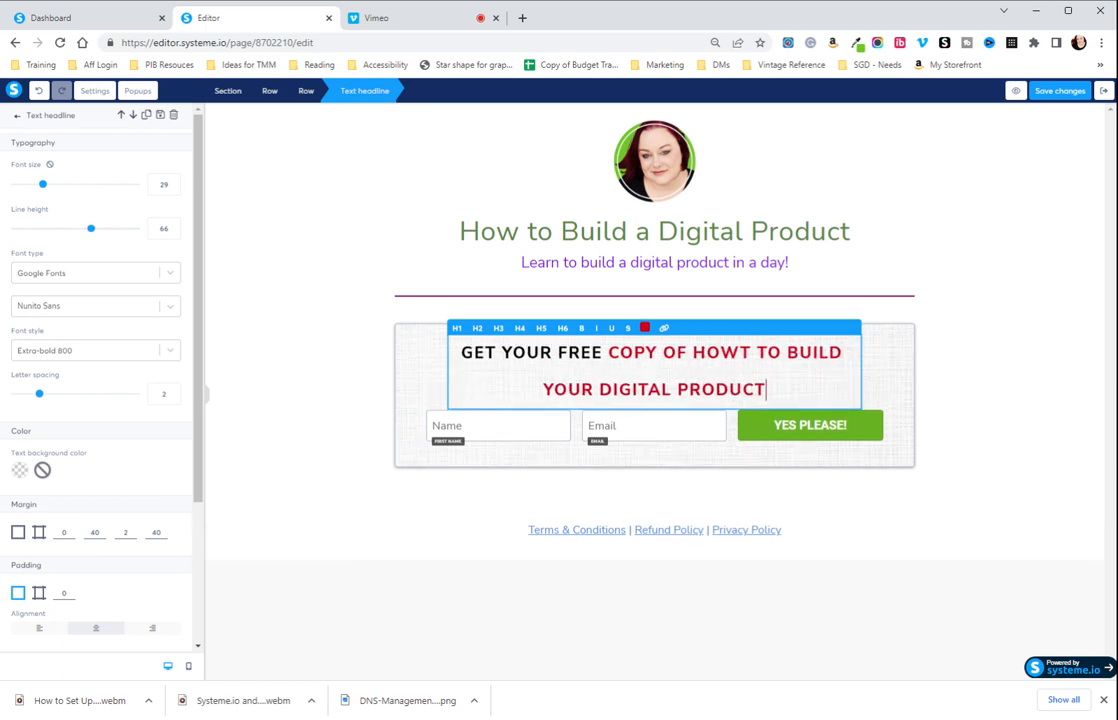
Color the entire form heading with the black default color.
{"action": "left_click_drag", "start_coordinate": [766, 392], "coordinate": [448, 350]}
{"action": "left_click", "coordinate": [645, 327]}
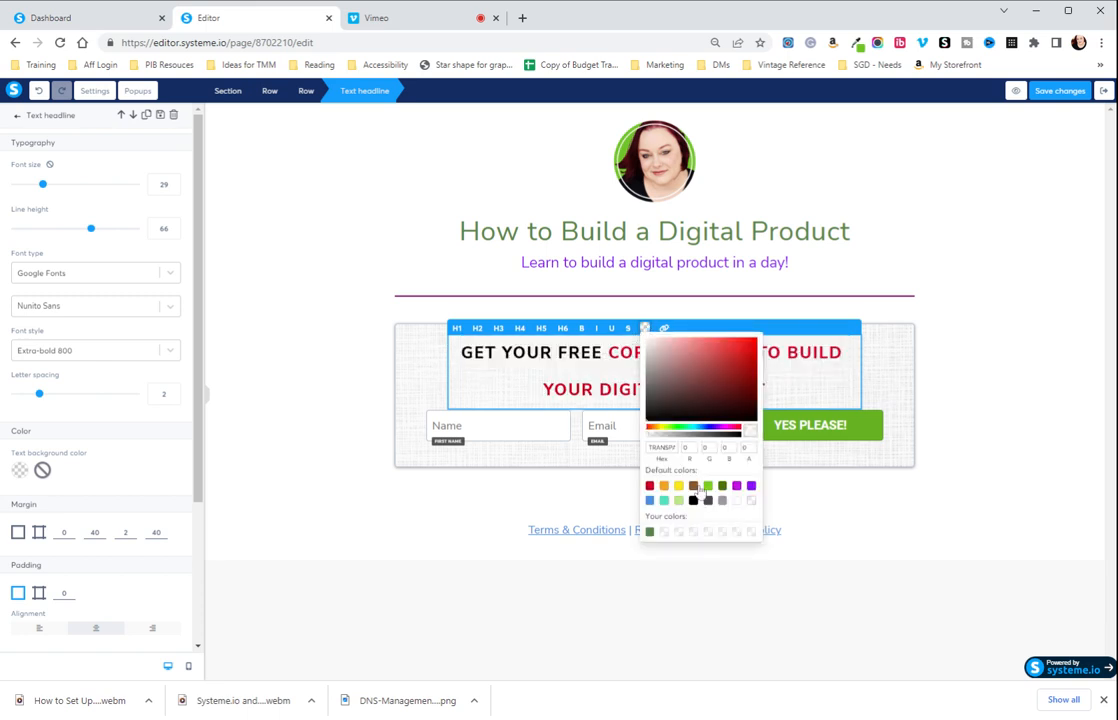
{"action": "left_click", "coordinate": [693, 501]}
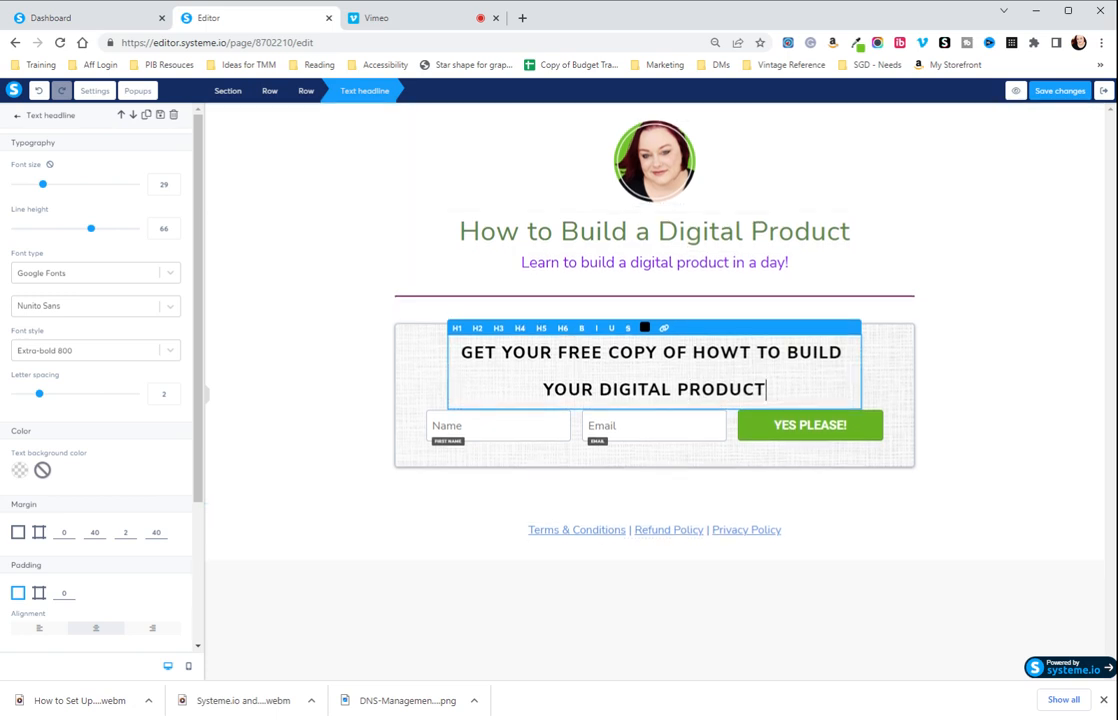
Reduce the form heading's line height to 36 and correct "HOWT" to "HOW" in its text.
{"action": "left_click_drag", "start_coordinate": [766, 389], "coordinate": [456, 352]}
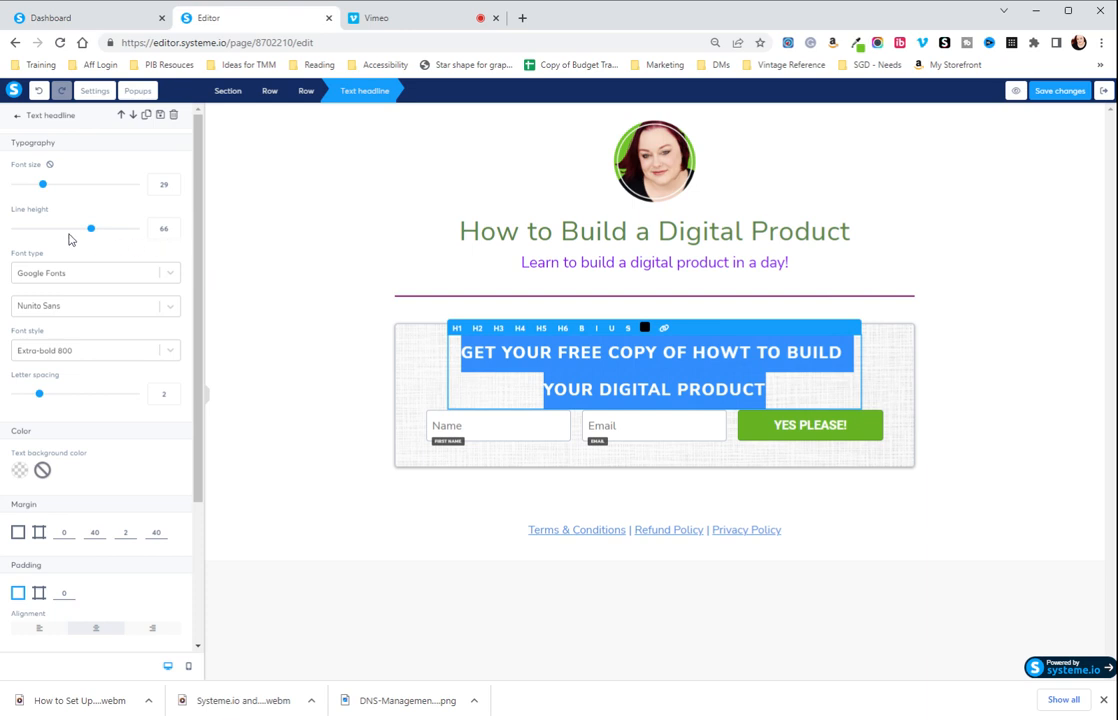
{"action": "left_click_drag", "start_coordinate": [93, 232], "coordinate": [54, 236]}
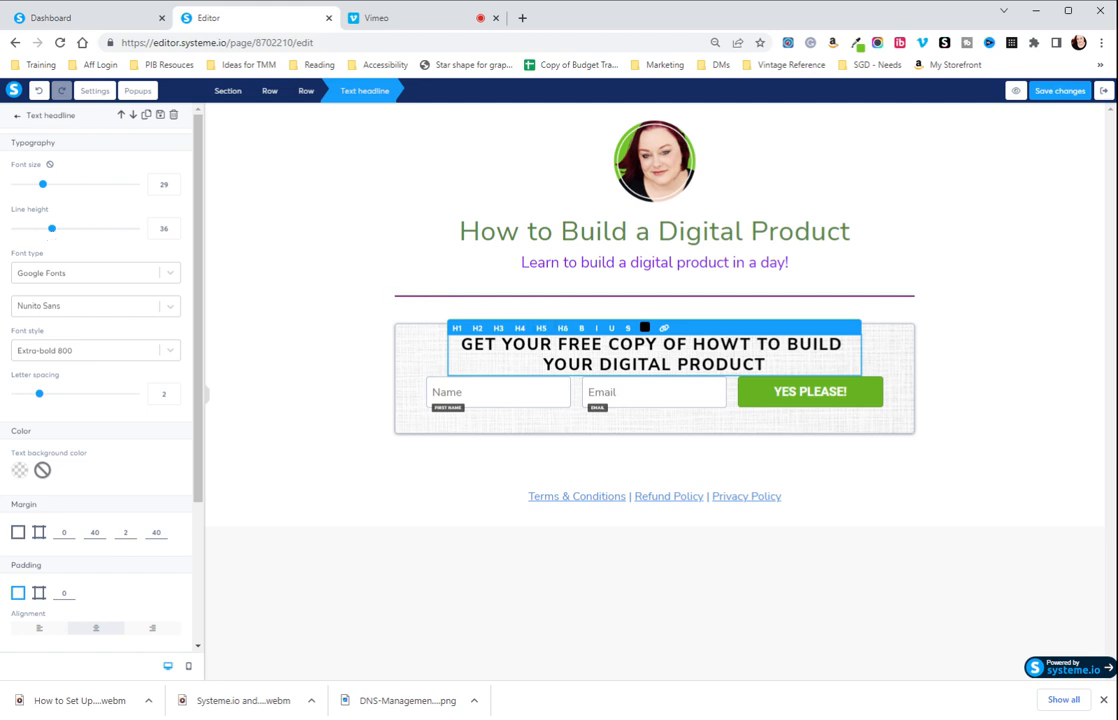
{"action": "key", "text": "BackSpace"}
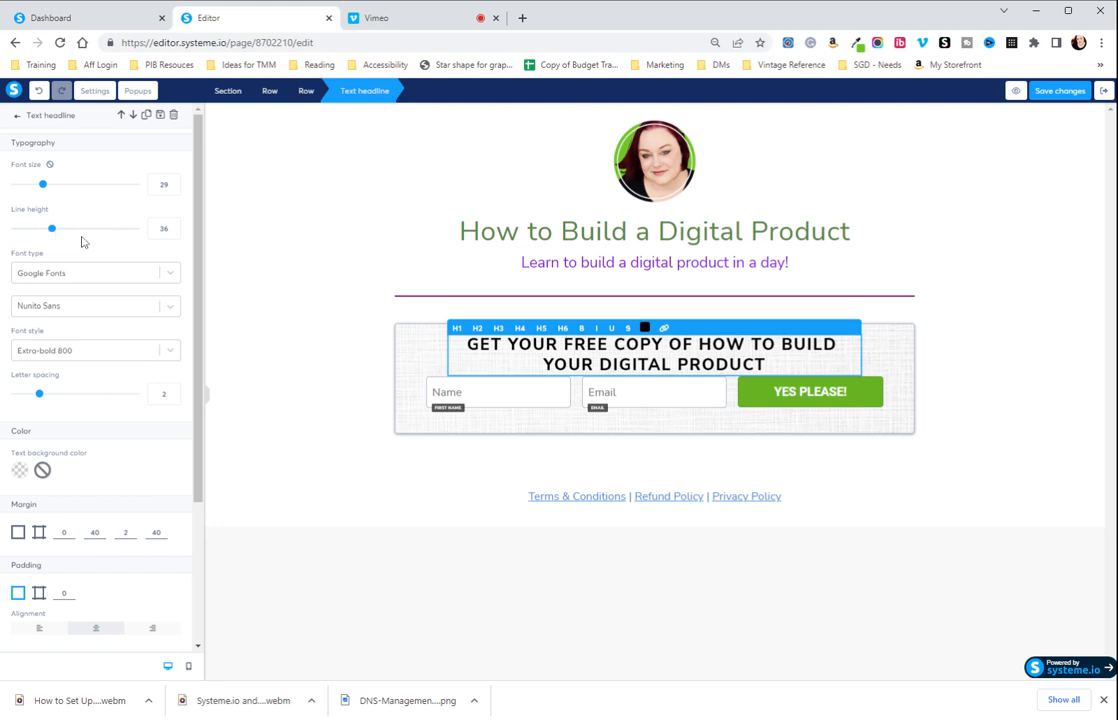
Set the form heading's font size to 28 and deselect the heading.
{"action": "mouse_move", "coordinate": [44, 190]}
{"action": "left_mouse_down"}
{"action": "mouse_move", "coordinate": [33, 190]}
{"action": "mouse_move", "coordinate": [43, 190]}
{"action": "left_mouse_up"}
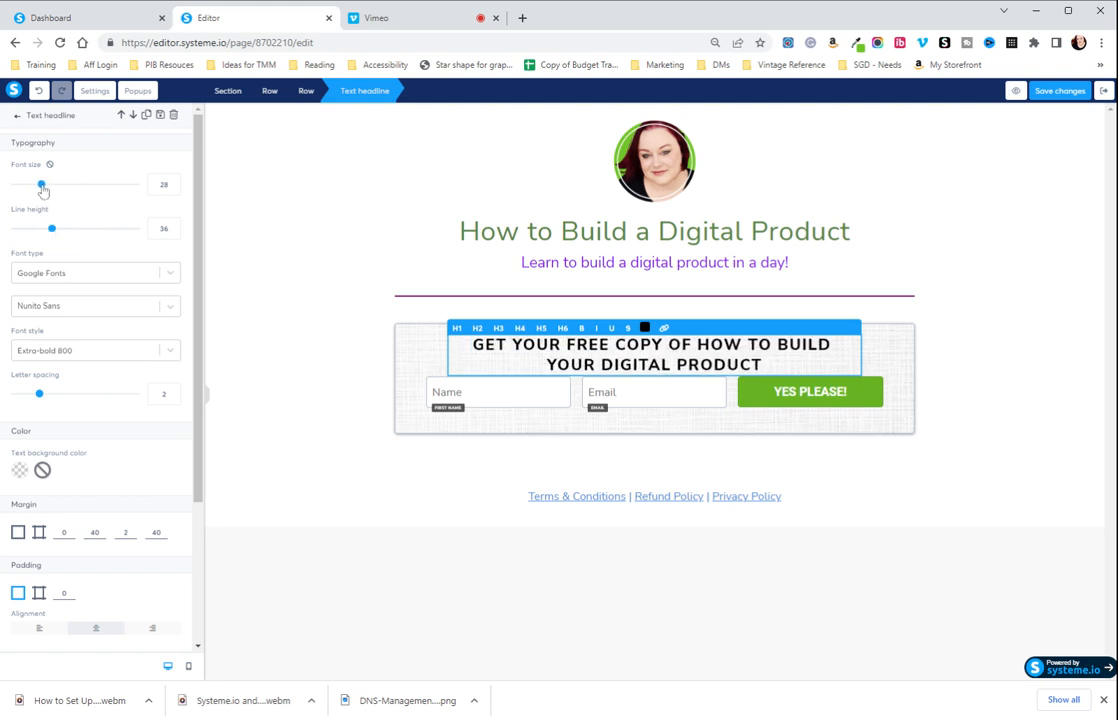
{"action": "left_click", "coordinate": [274, 302]}
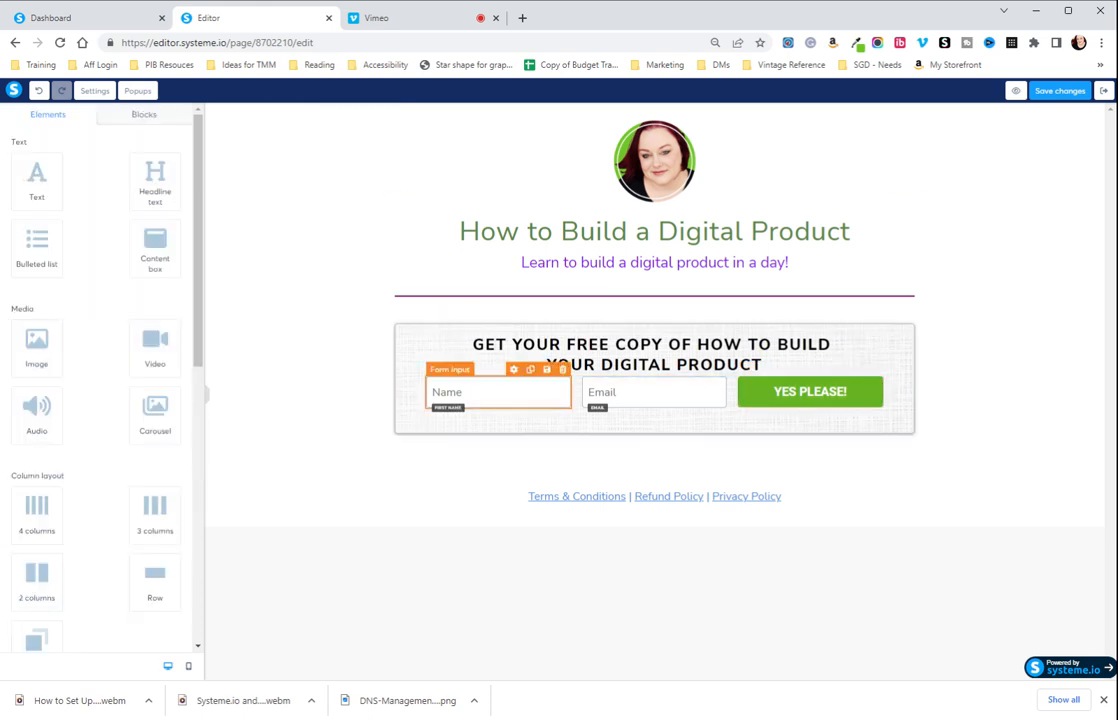
Review the form's name and email fields and the "YES PLEASE!" button's action and redirect settings.
{"action": "left_click", "coordinate": [500, 391]}
{"action": "left_click", "coordinate": [675, 396]}
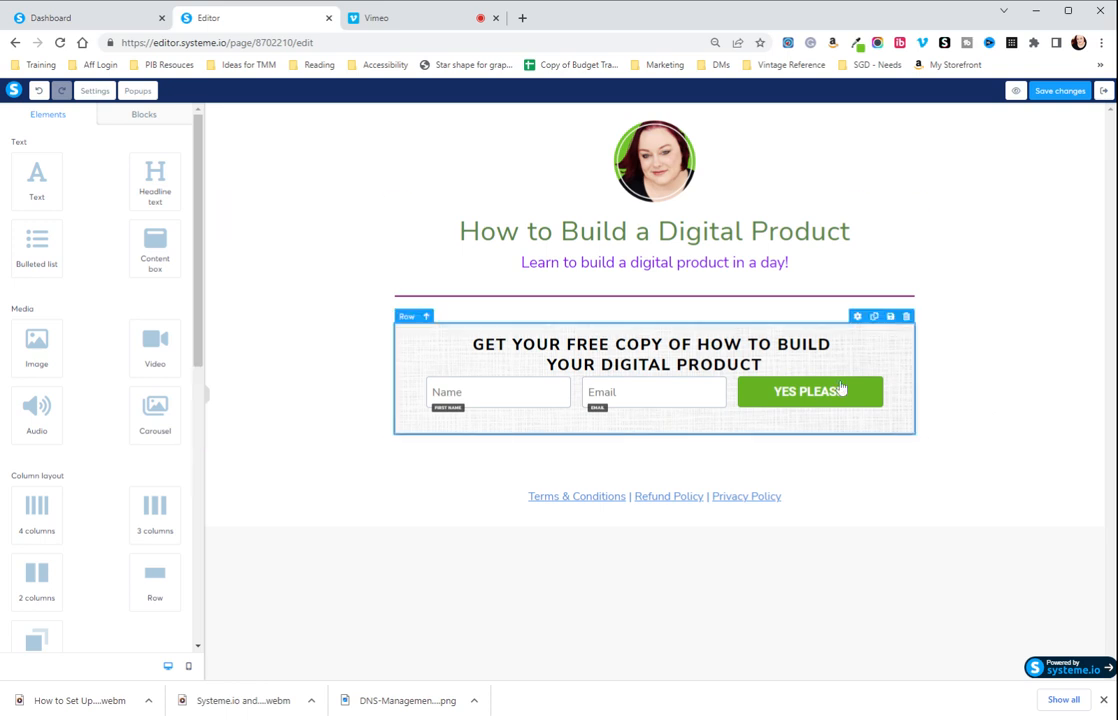
{"action": "left_click", "coordinate": [786, 402]}
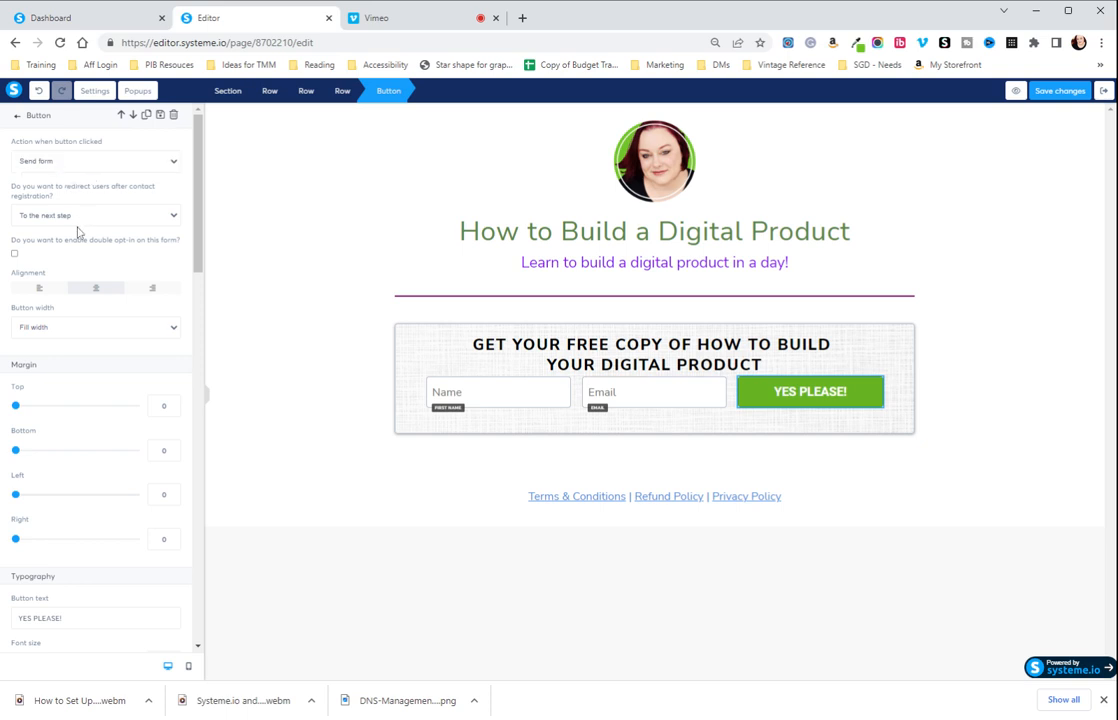
{"action": "left_click", "coordinate": [107, 213]}
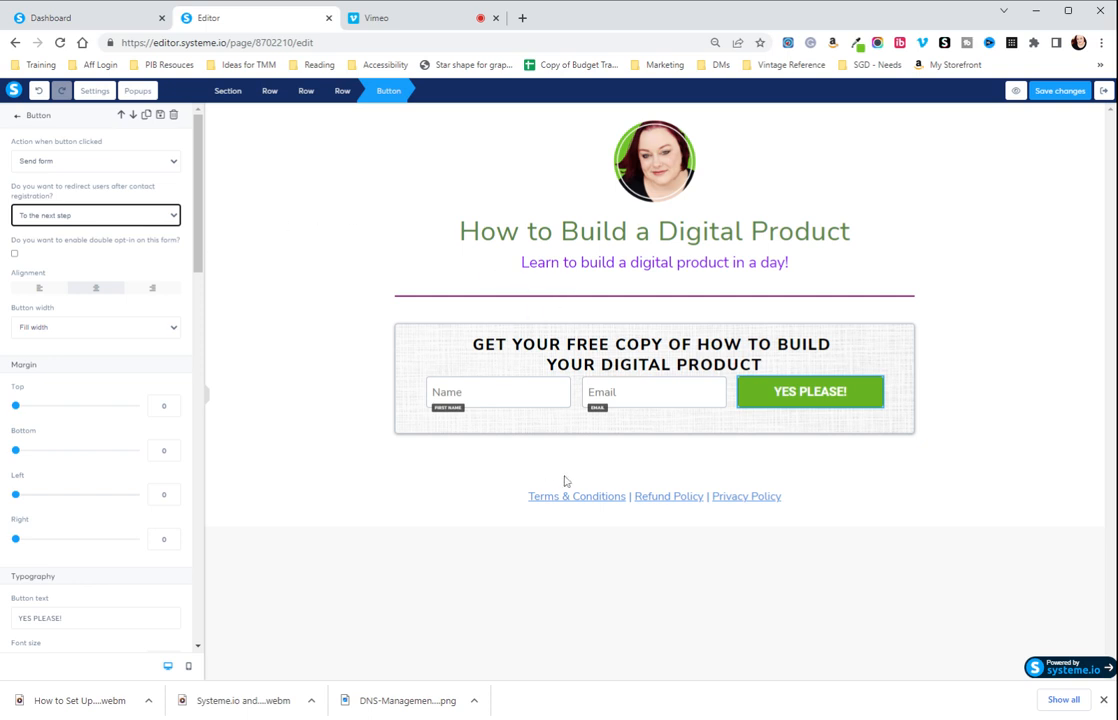
{"action": "left_click", "coordinate": [577, 358]}
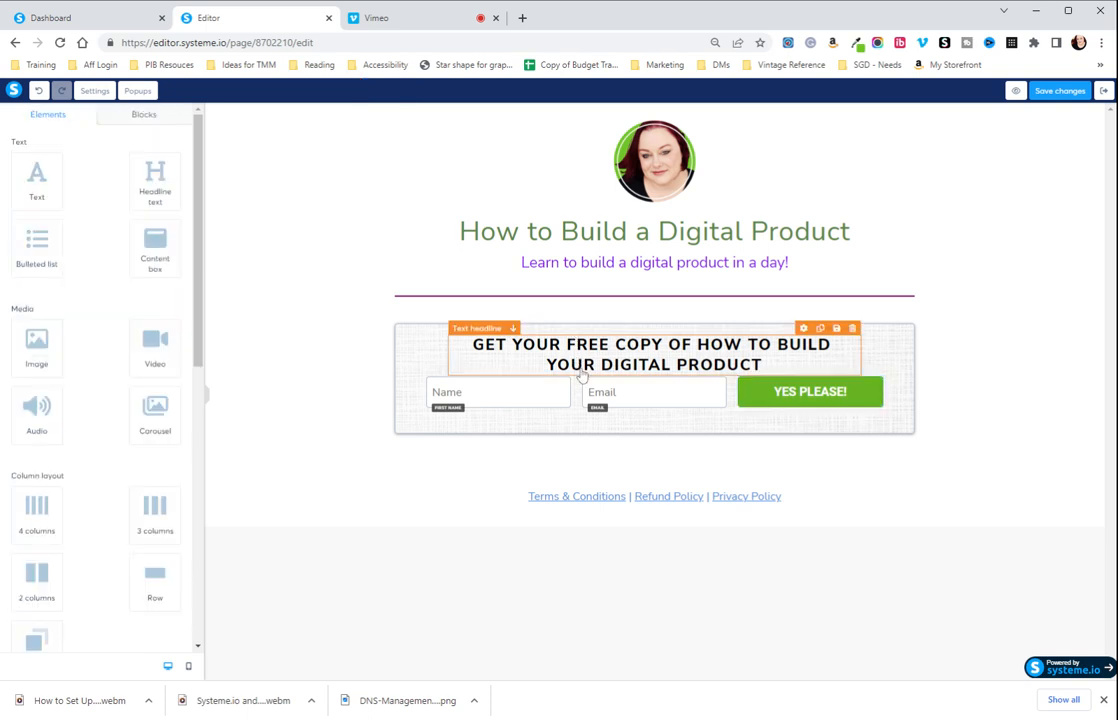
Set the form heading's top margin to 11, keeping its right margin at 40, and deselect the heading.
{"action": "left_click", "coordinate": [742, 344]}
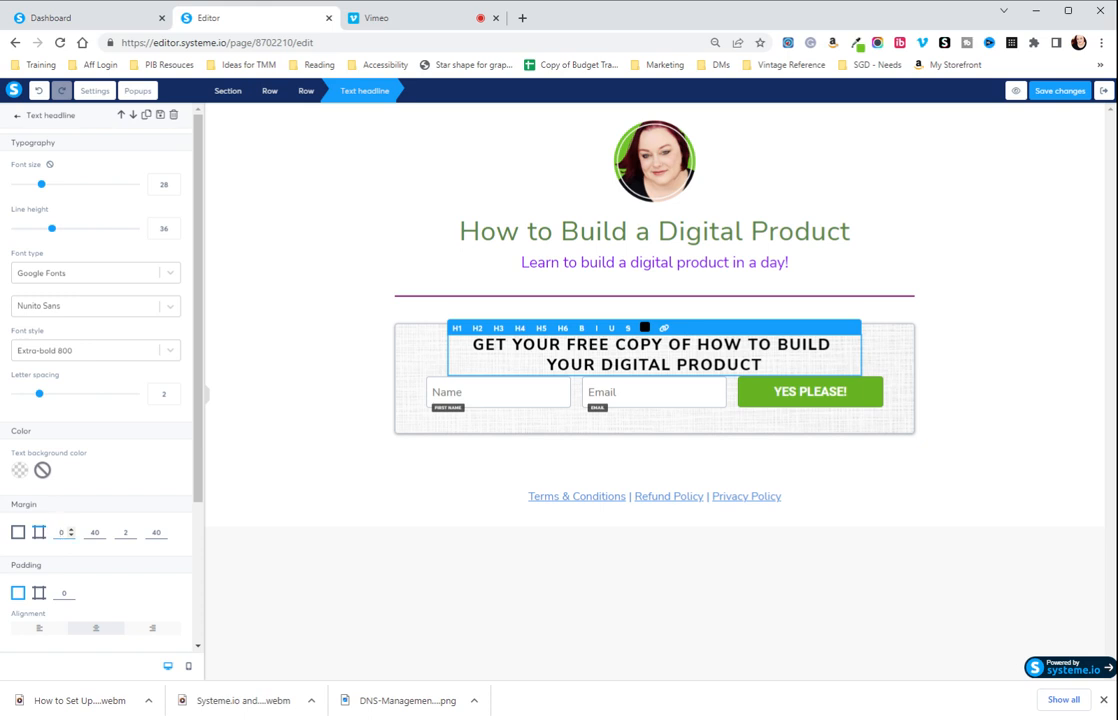
{"action": "double_click", "coordinate": [61, 532]}
{"action": "left_click", "coordinate": [102, 531]}
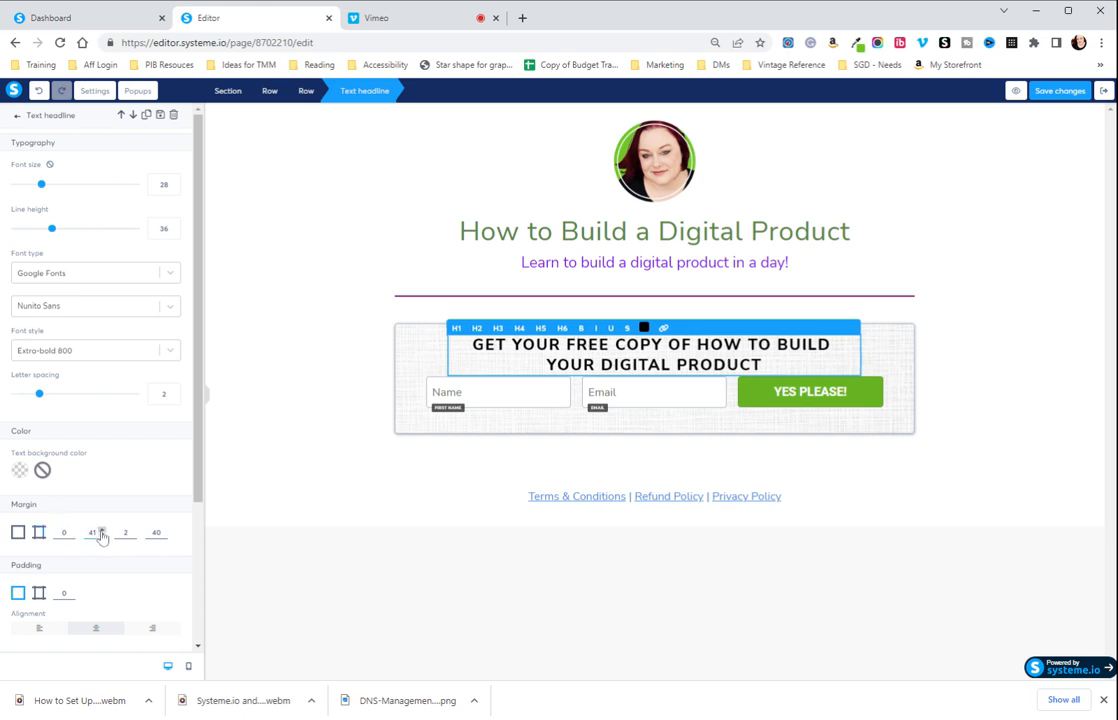
{"action": "left_click", "coordinate": [102, 539]}
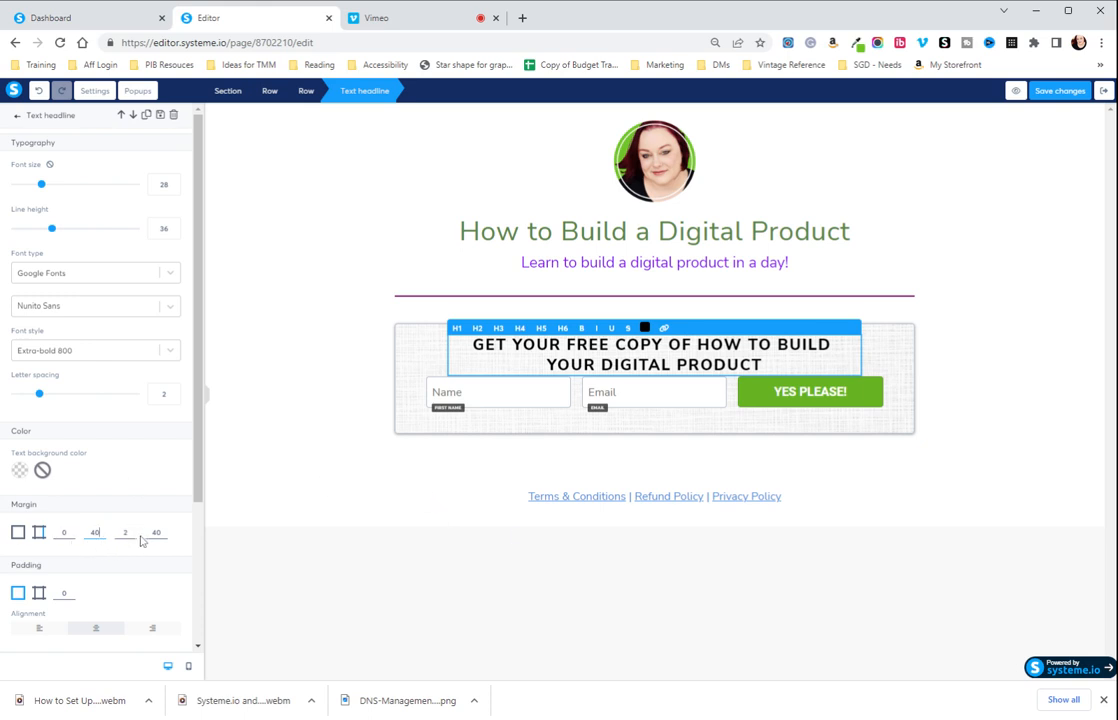
{"action": "left_click", "coordinate": [70, 531]}
{"action": "left_click", "coordinate": [70, 531]}
{"action": "left_click", "coordinate": [70, 531]}
{"action": "left_click", "coordinate": [70, 531]}
{"action": "left_click", "coordinate": [70, 531]}
{"action": "left_click", "coordinate": [70, 531]}
{"action": "left_click", "coordinate": [70, 531]}
{"action": "left_click", "coordinate": [70, 531]}
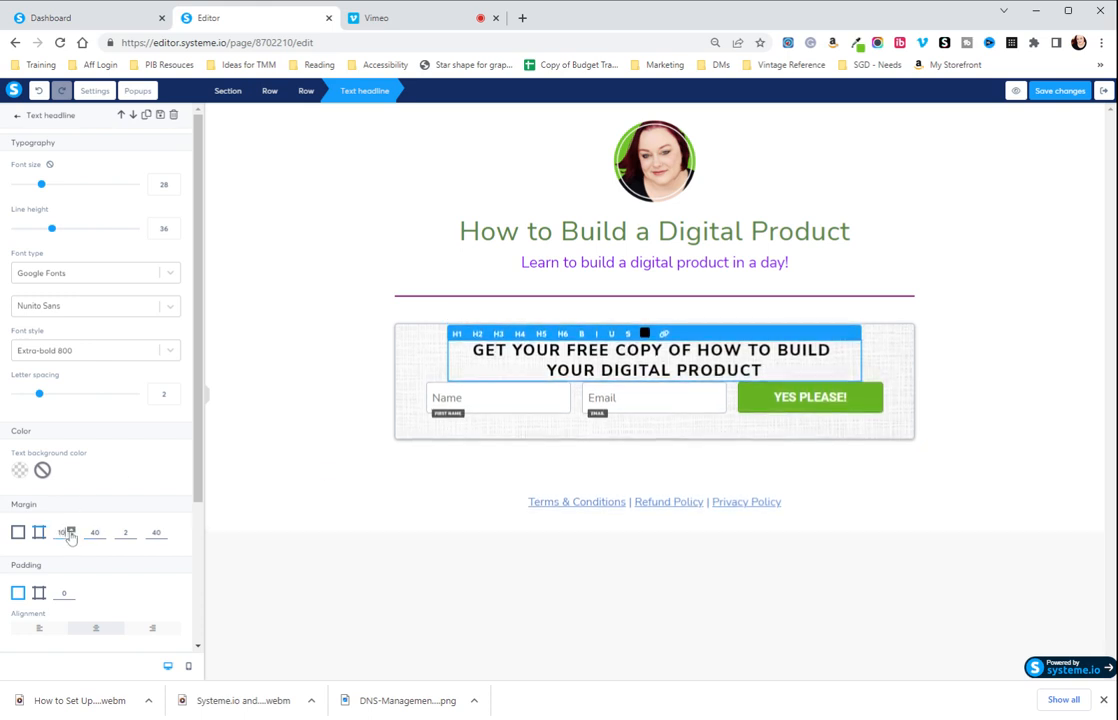
{"action": "left_click", "coordinate": [70, 531]}
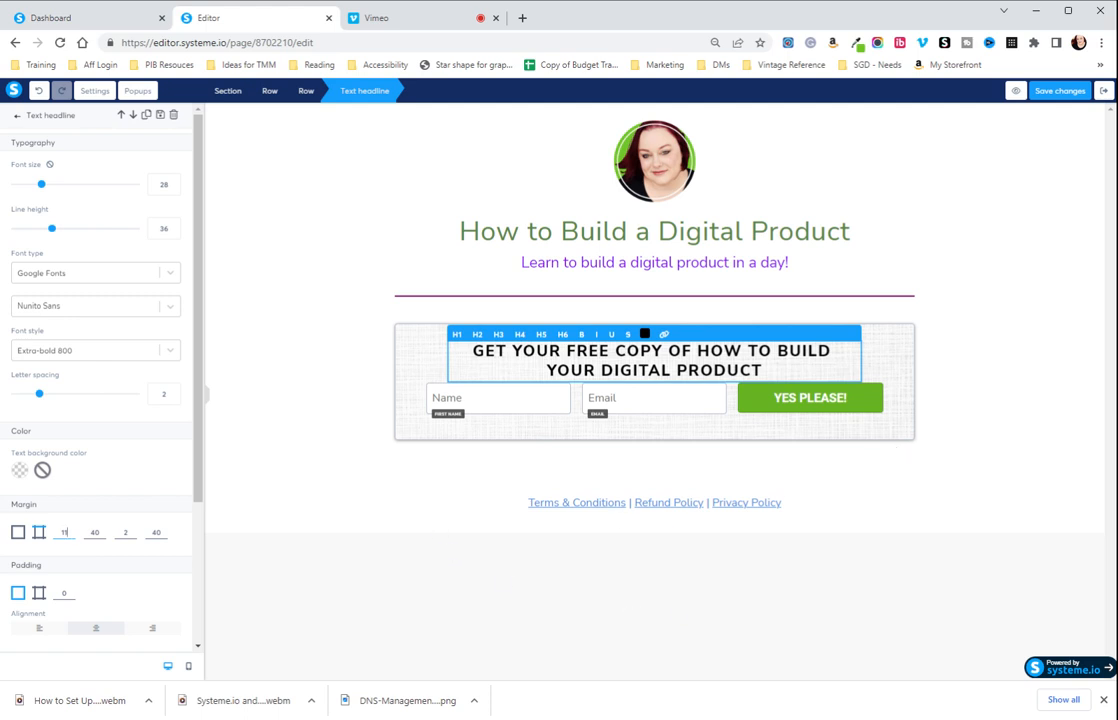
{"action": "left_click", "coordinate": [820, 431]}
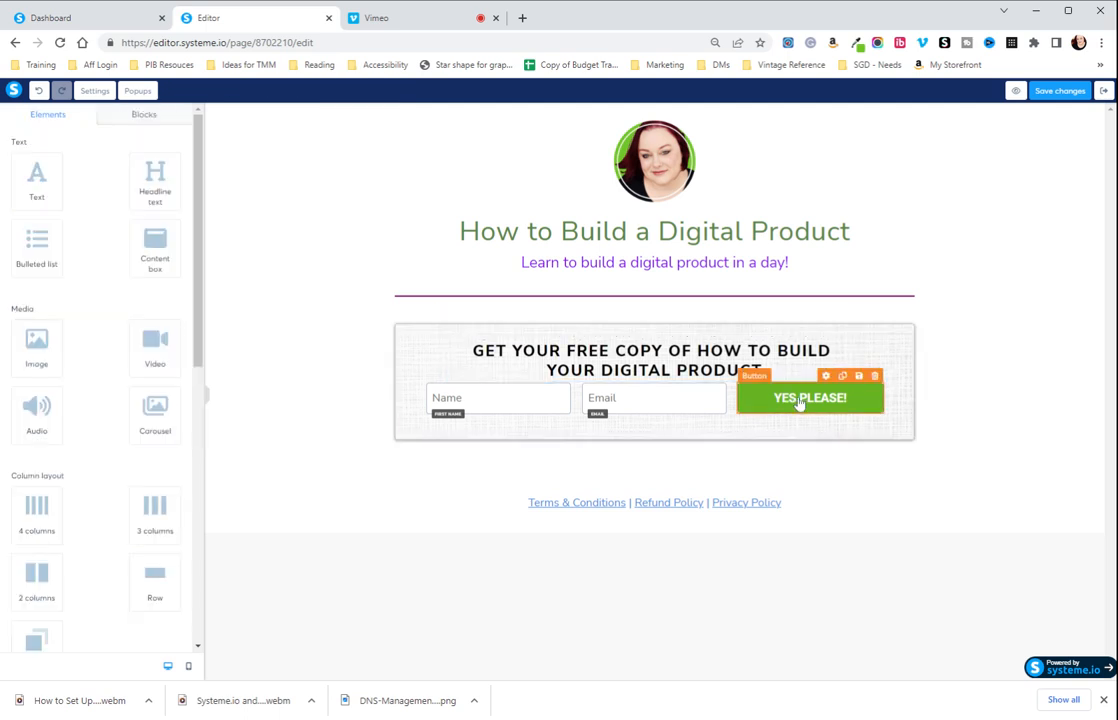
Examine the "YES PLEASE!" button's text, font, color, padding and rounded corner settings, then deselect it.
{"action": "left_click", "coordinate": [655, 376]}
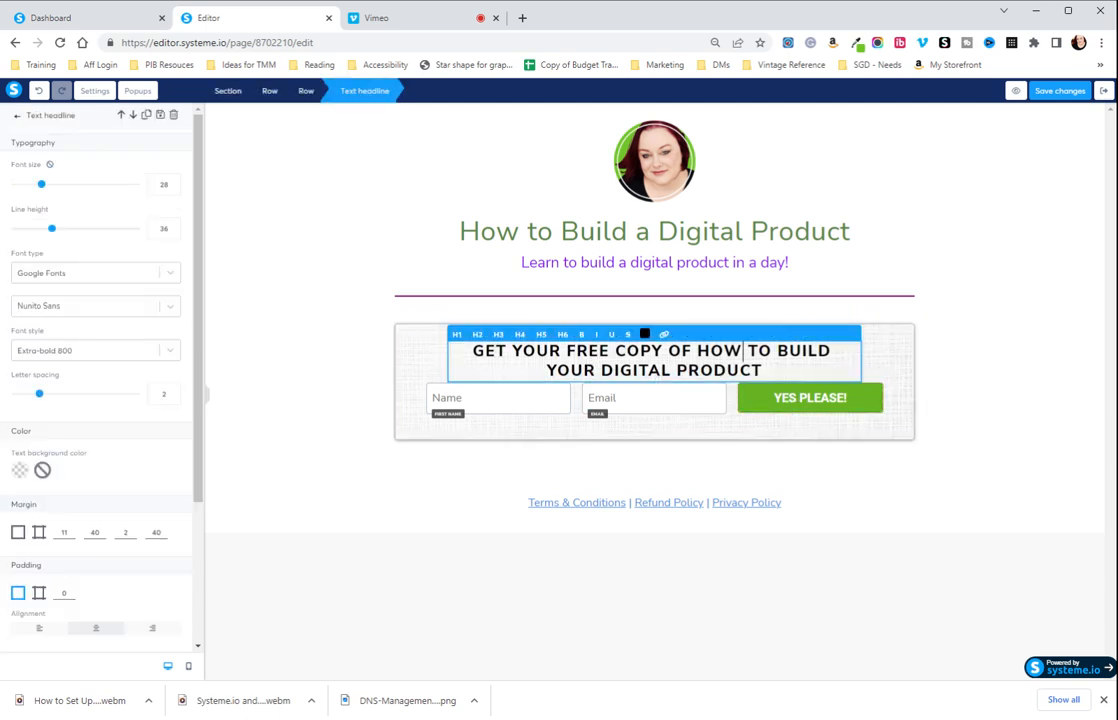
{"action": "left_click", "coordinate": [802, 408]}
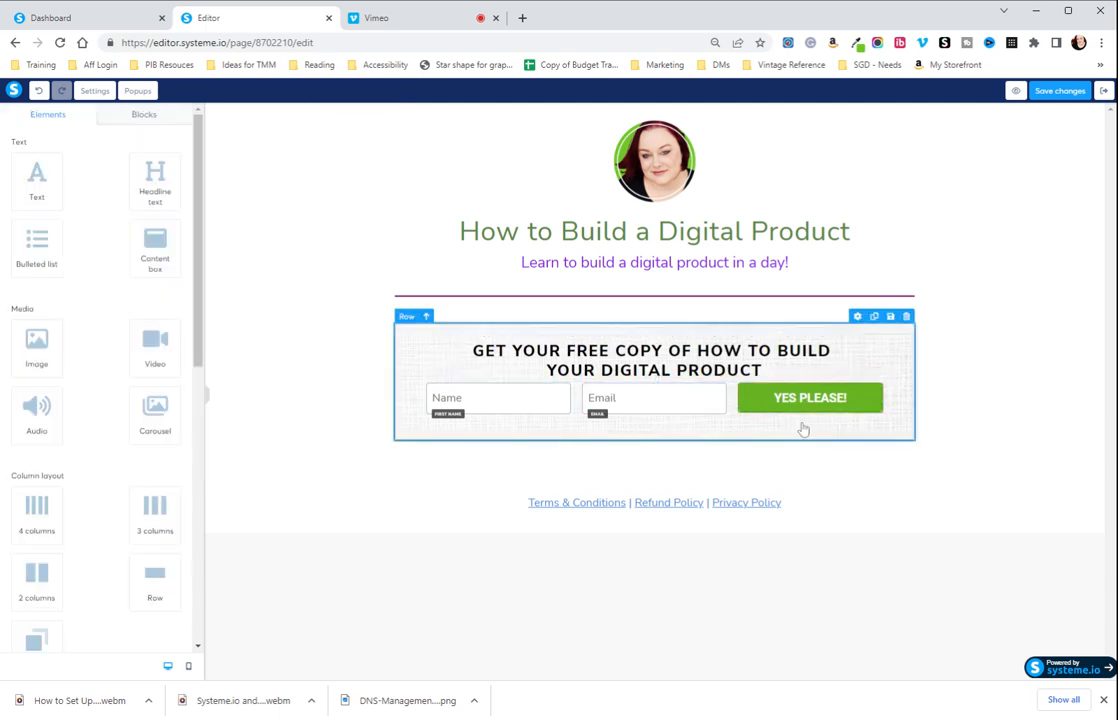
{"action": "left_click", "coordinate": [846, 411]}
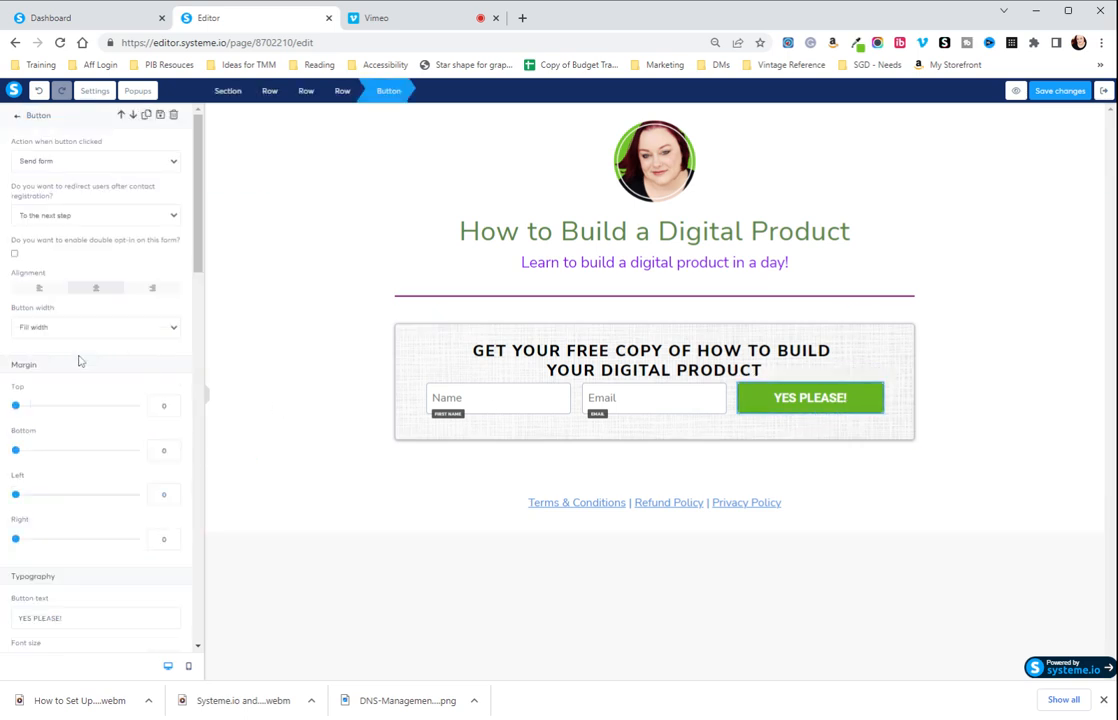
{"action": "scroll", "coordinate": [80, 360], "scroll_direction": "down", "scroll_amount": 5}
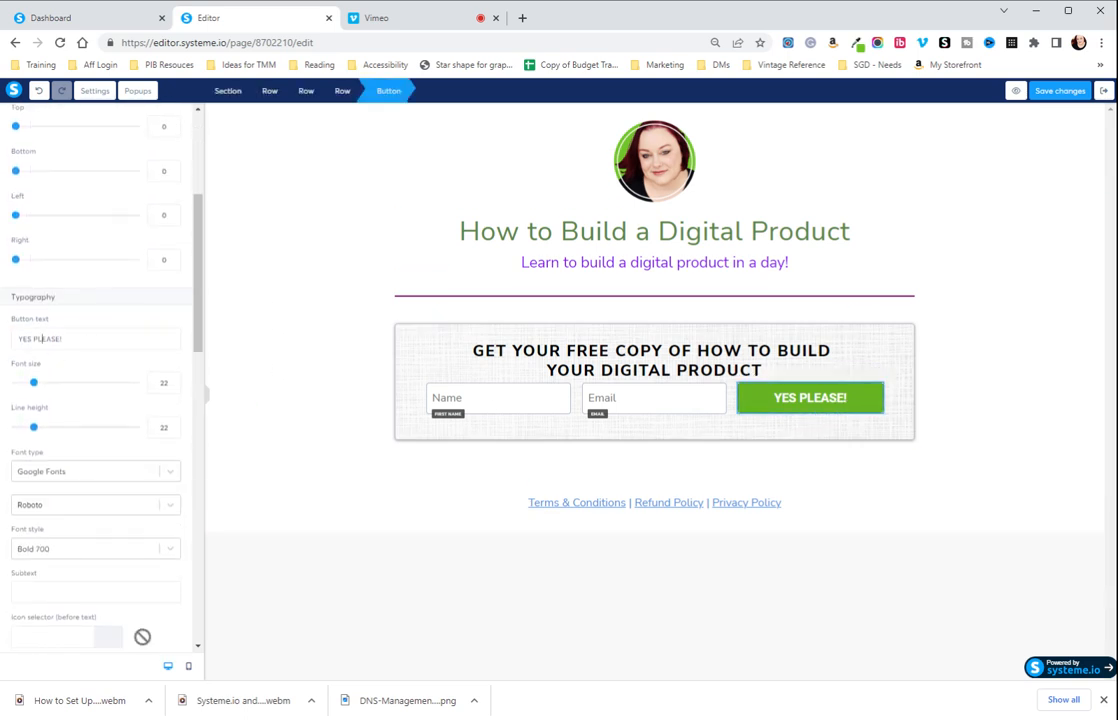
{"action": "key", "text": "ctrl+a"}
{"action": "scroll", "coordinate": [162, 441], "scroll_direction": "down", "scroll_amount": 4}
{"action": "scroll", "coordinate": [165, 443], "scroll_direction": "down", "scroll_amount": 2}
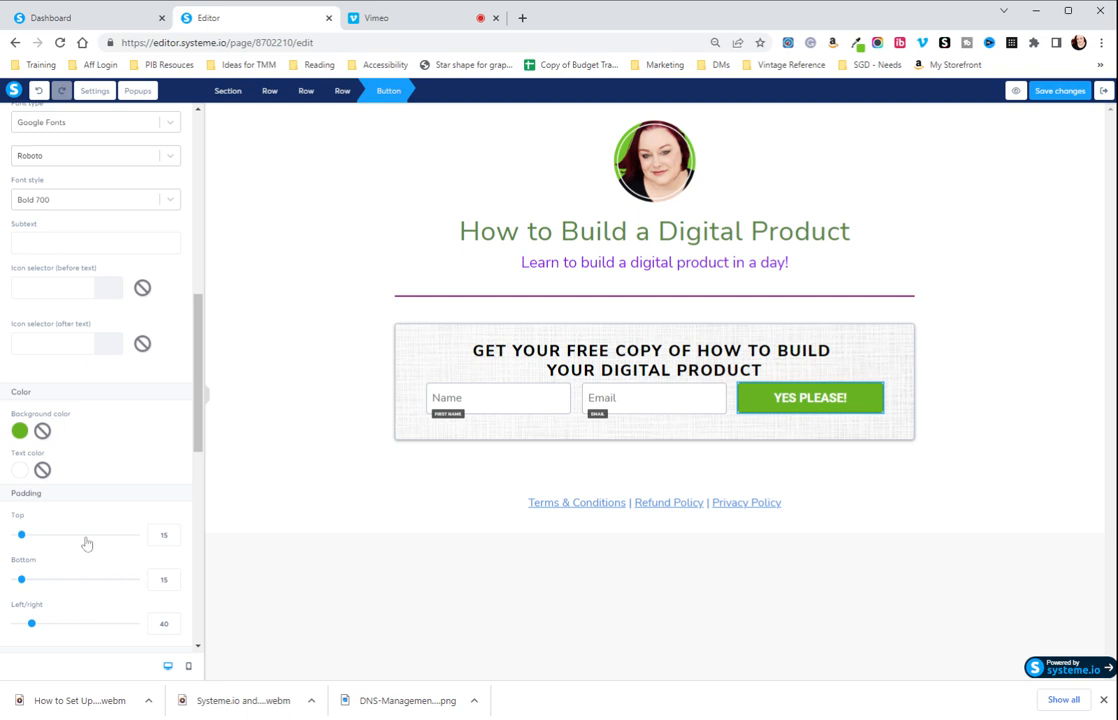
{"action": "scroll", "coordinate": [137, 580], "scroll_direction": "down", "scroll_amount": 3}
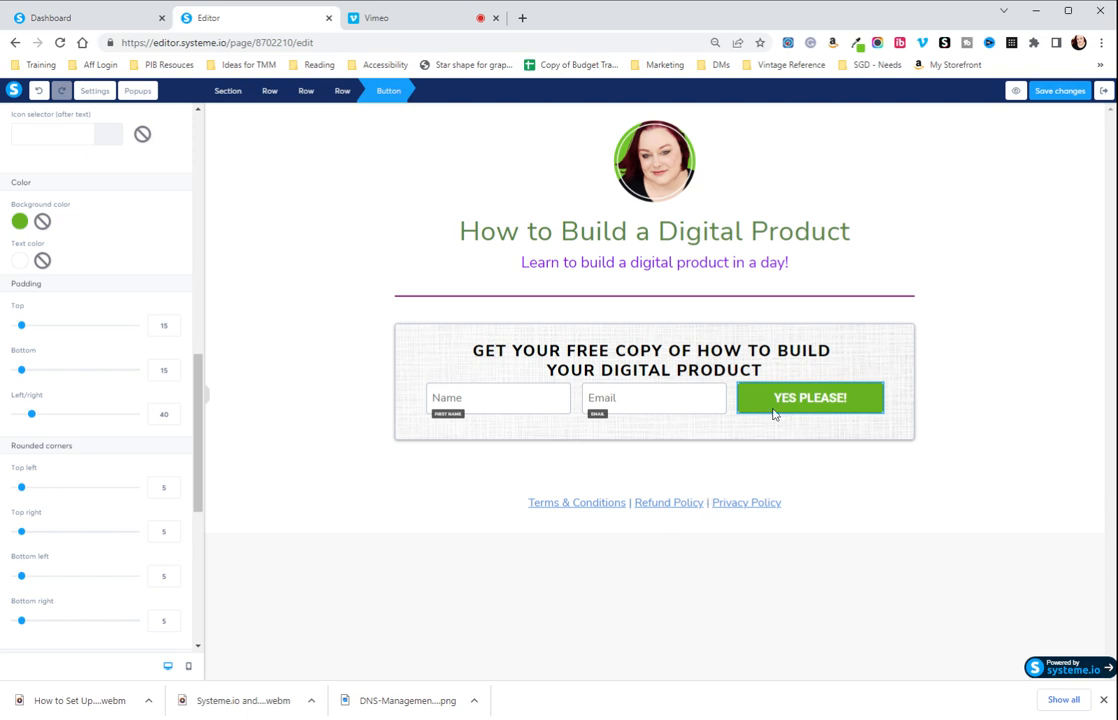
{"action": "left_click", "coordinate": [976, 555]}
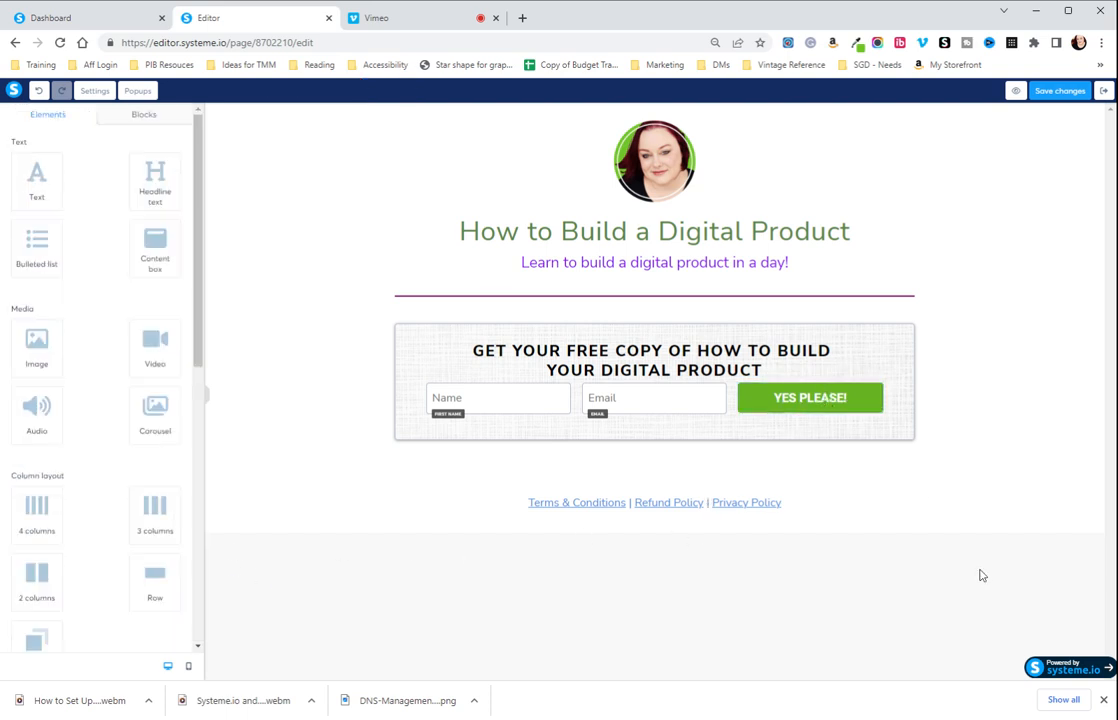
Save the opt-in page's changes and exit the editor to the funnel's steps.
{"action": "left_click", "coordinate": [1053, 93]}
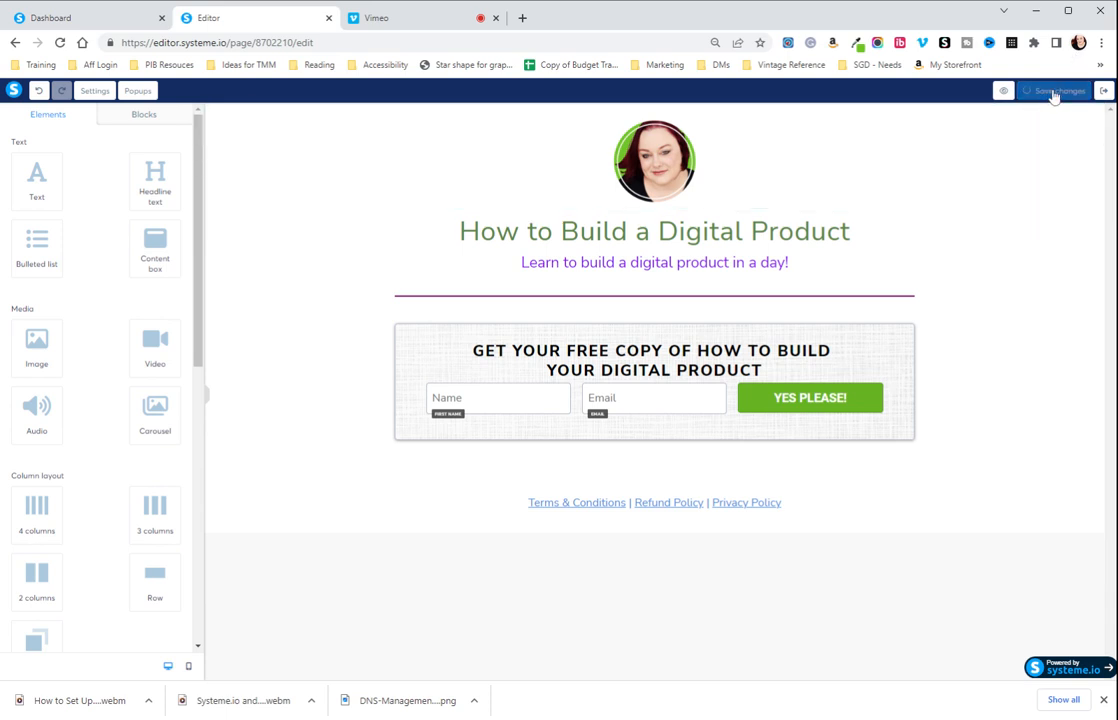
{"action": "left_click", "coordinate": [1104, 91]}
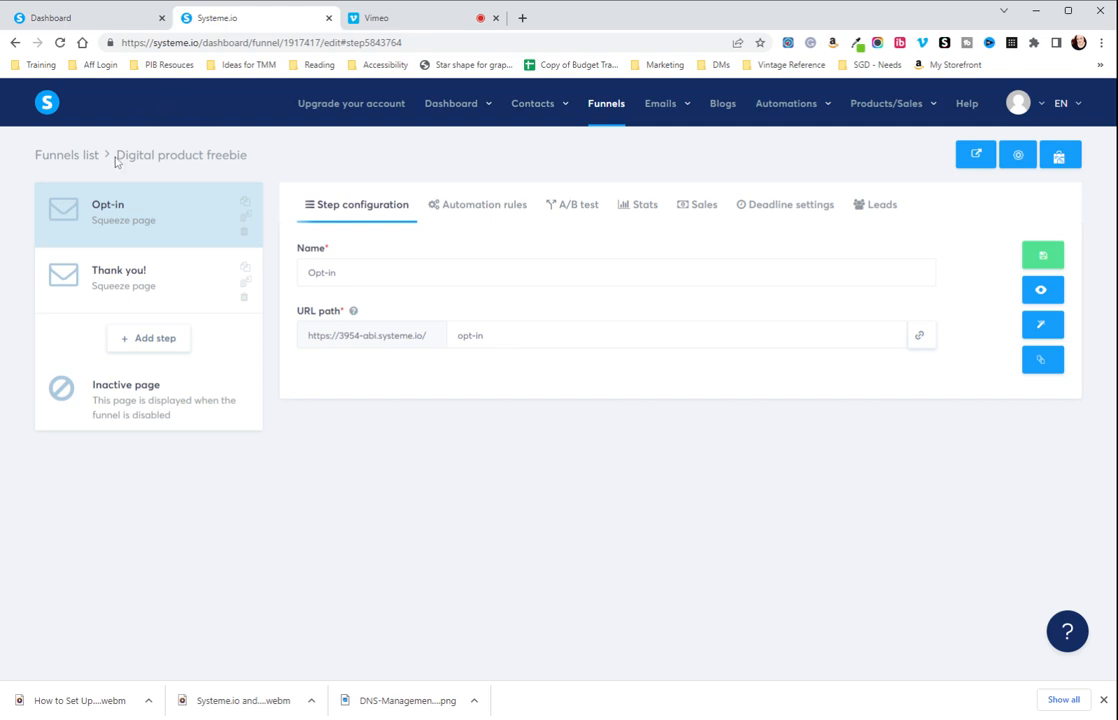
Return from the "Thank you!" step to the "Opt-in" step and reopen its page in the editor.
{"action": "left_click", "coordinate": [118, 274]}
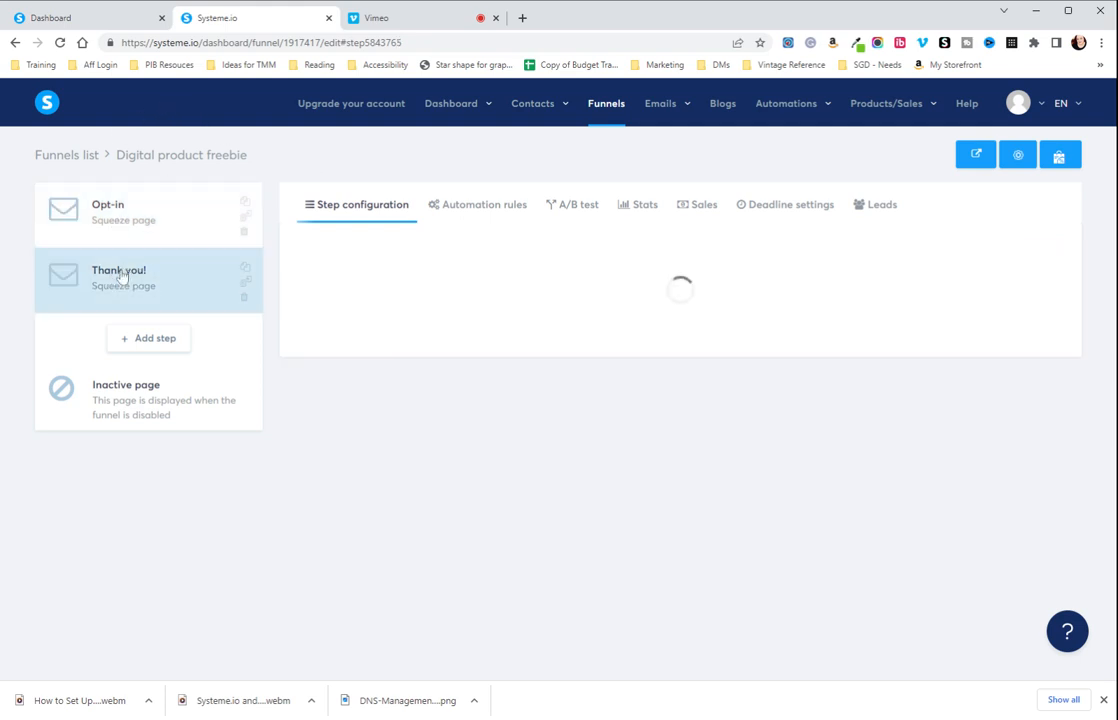
{"action": "left_click", "coordinate": [109, 232]}
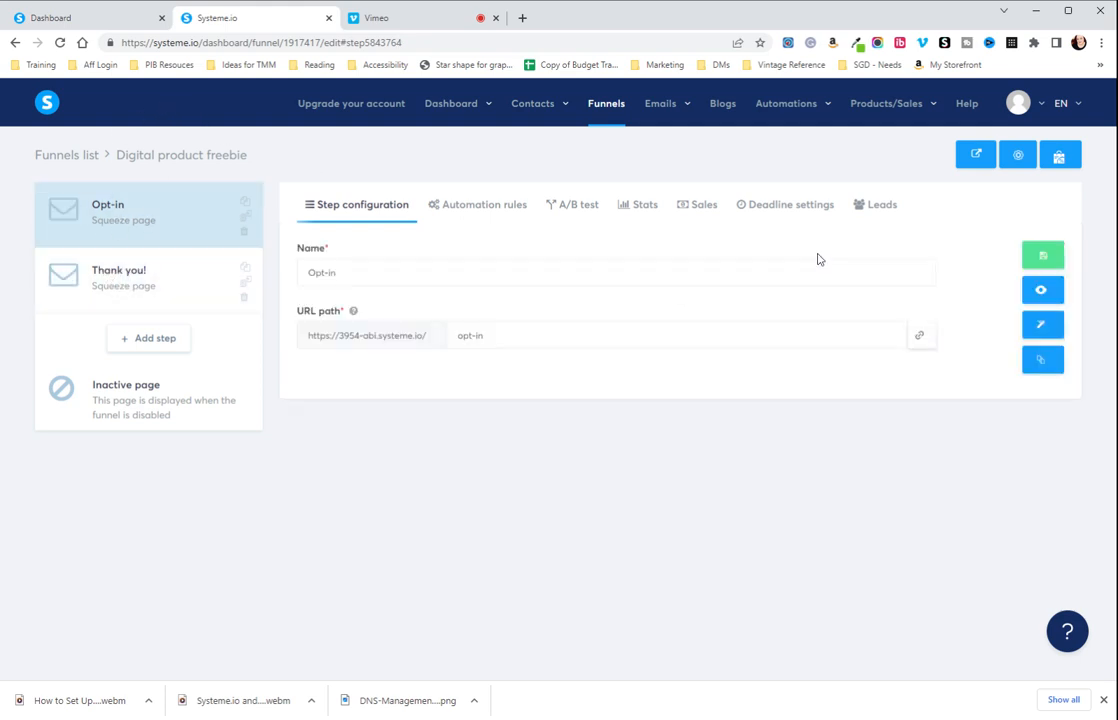
{"action": "left_click", "coordinate": [1045, 330]}
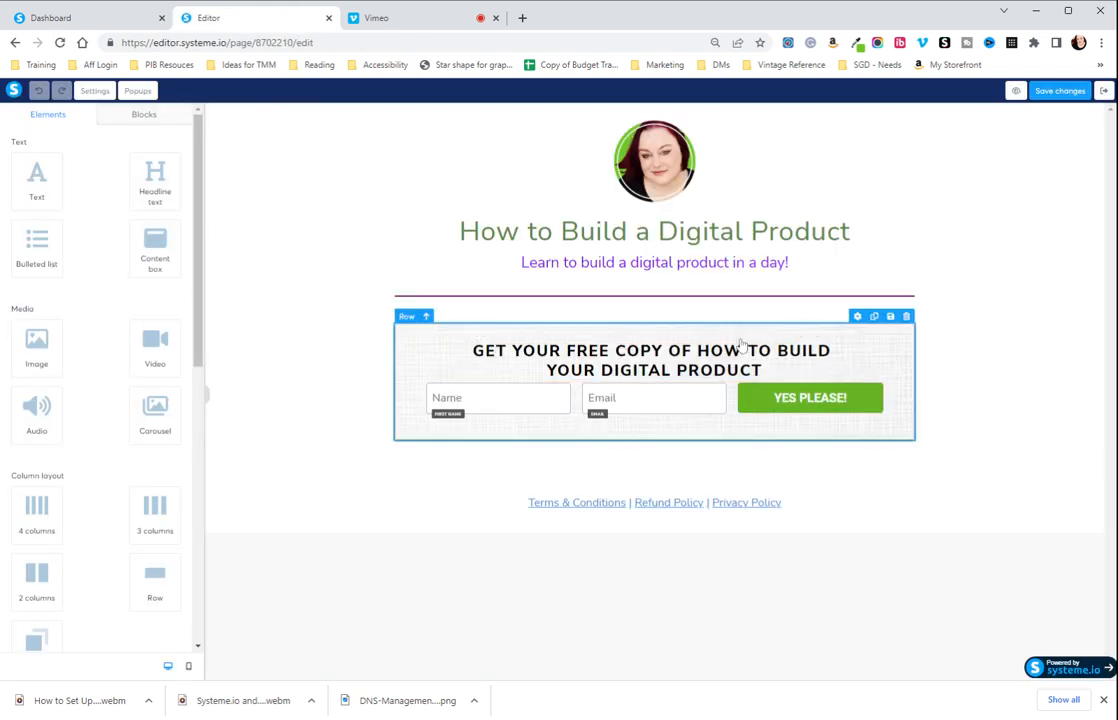
Examine the footer text holding the Terms & Conditions, Refund Policy and Privacy Policy links on the opt-in page.
{"action": "left_click", "coordinate": [564, 510]}
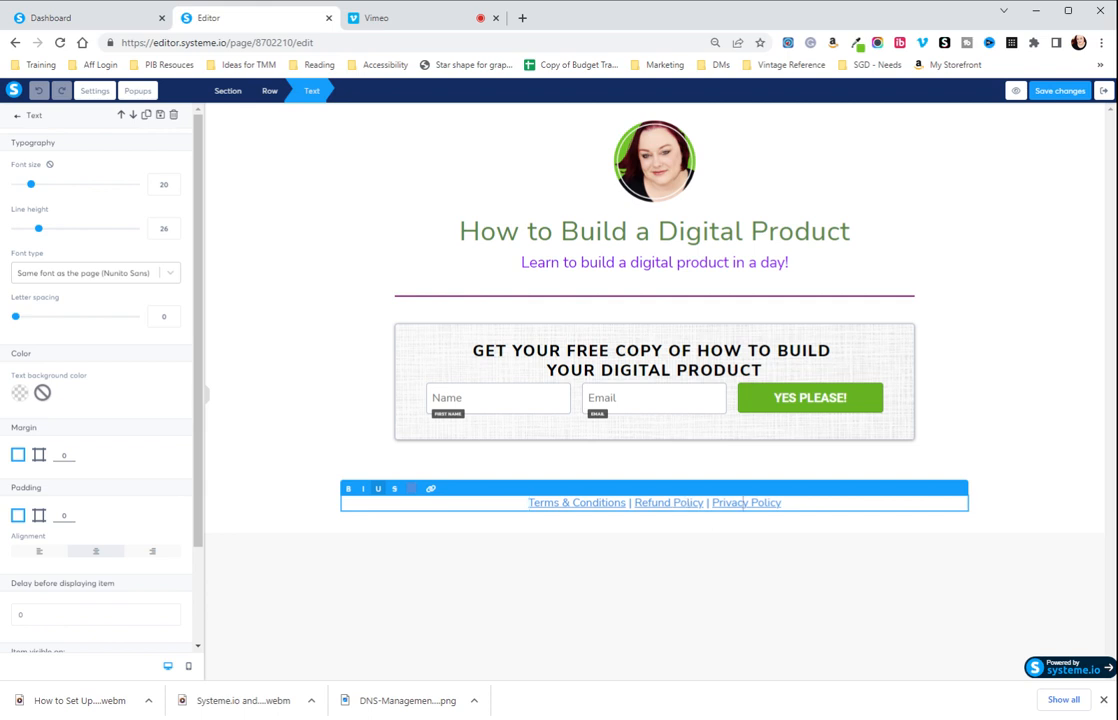
{"action": "left_click_drag", "start_coordinate": [528, 502], "coordinate": [782, 502]}
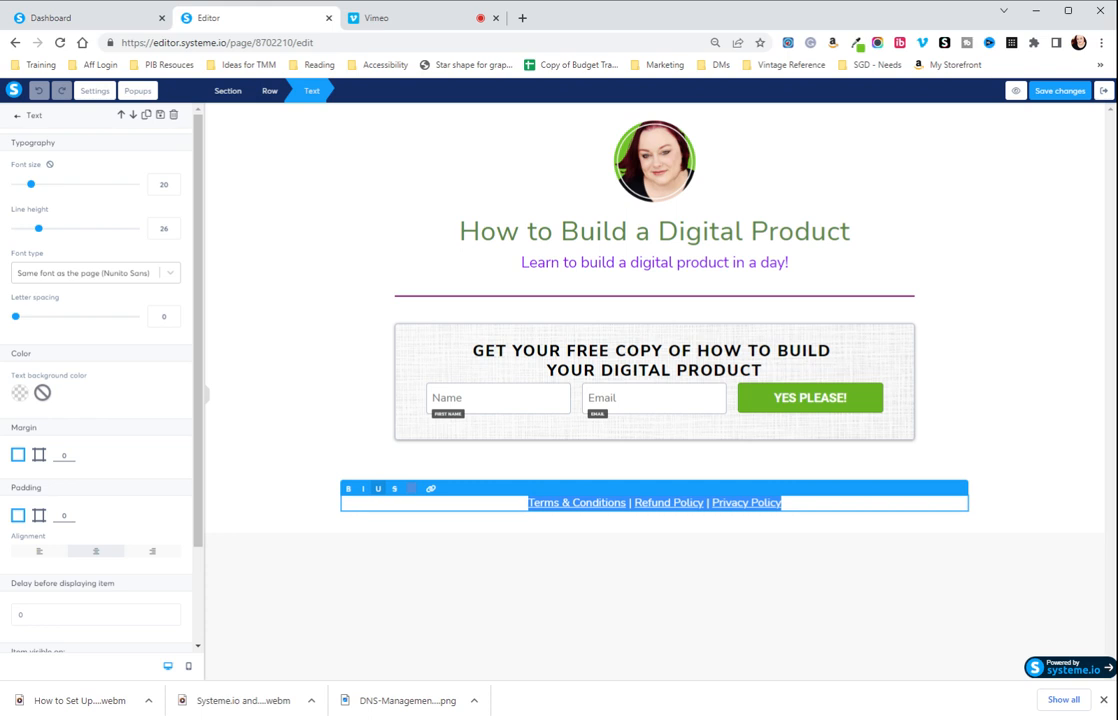
{"action": "left_click", "coordinate": [646, 571]}
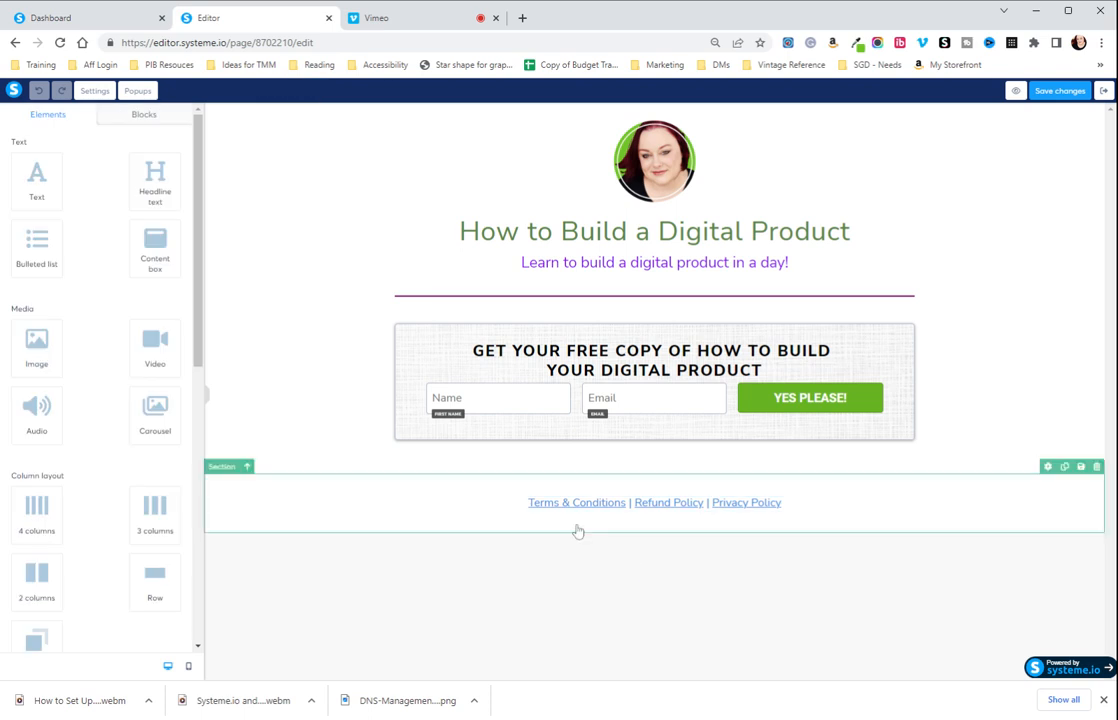
{"action": "triple_click", "coordinate": [518, 506]}
{"action": "left_click", "coordinate": [527, 504]}
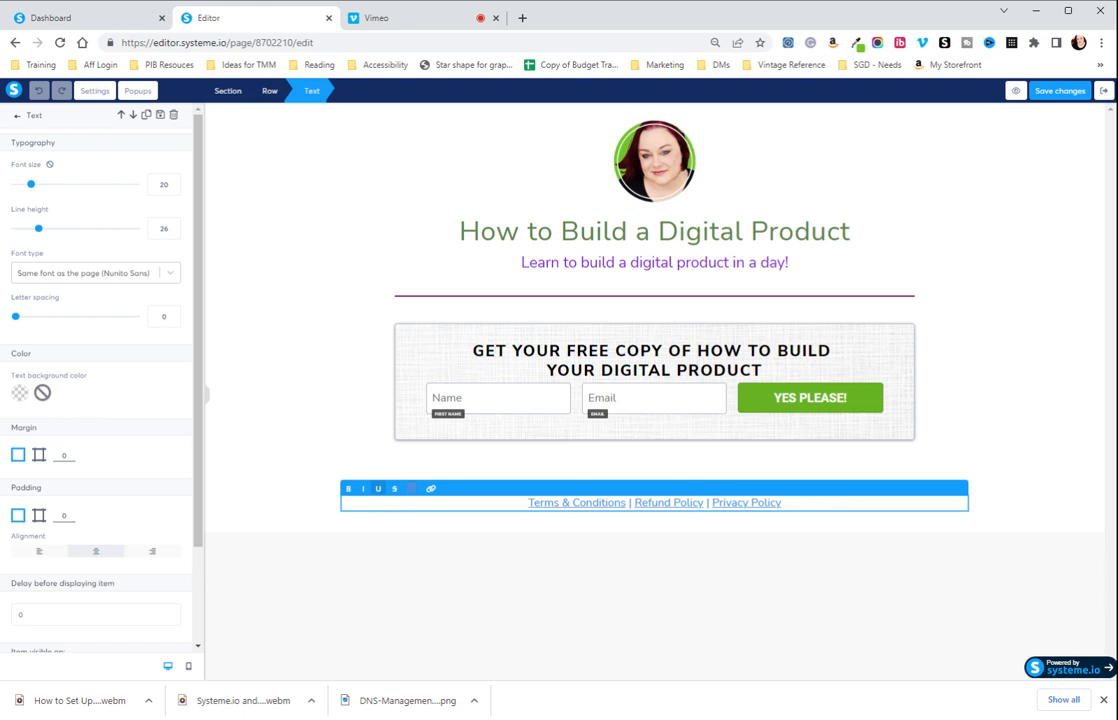
Exit the opt-in page's editor and open the "Thank you!" step's page in the editor.
{"action": "left_click", "coordinate": [1105, 90]}
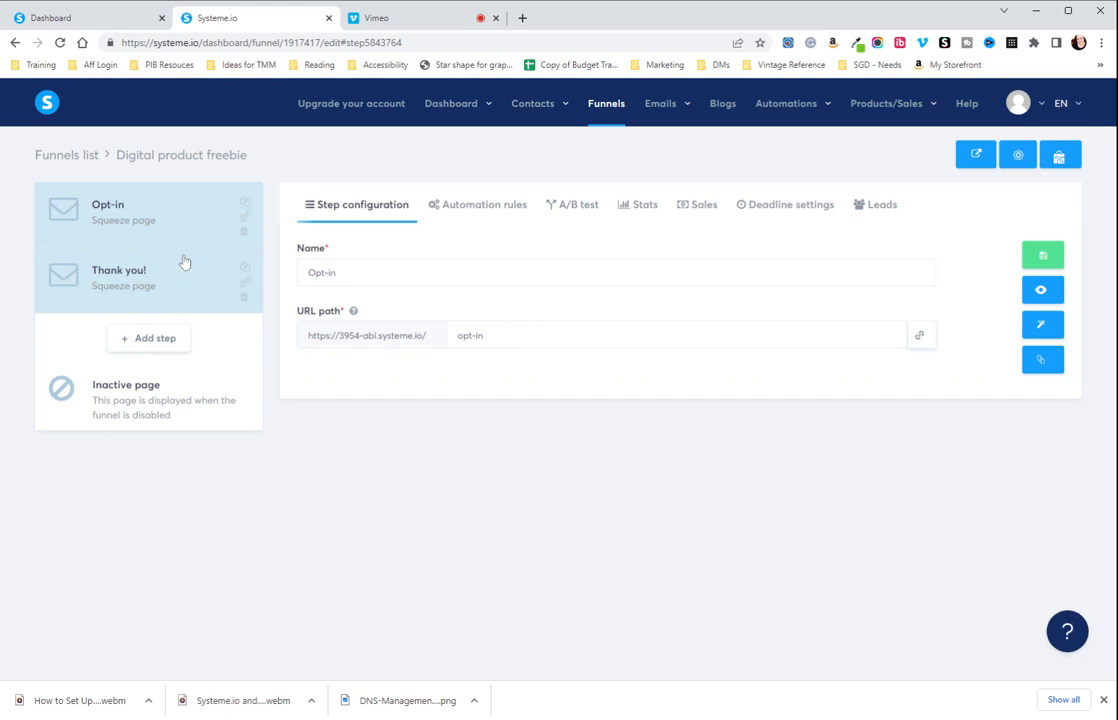
{"action": "left_click", "coordinate": [112, 284]}
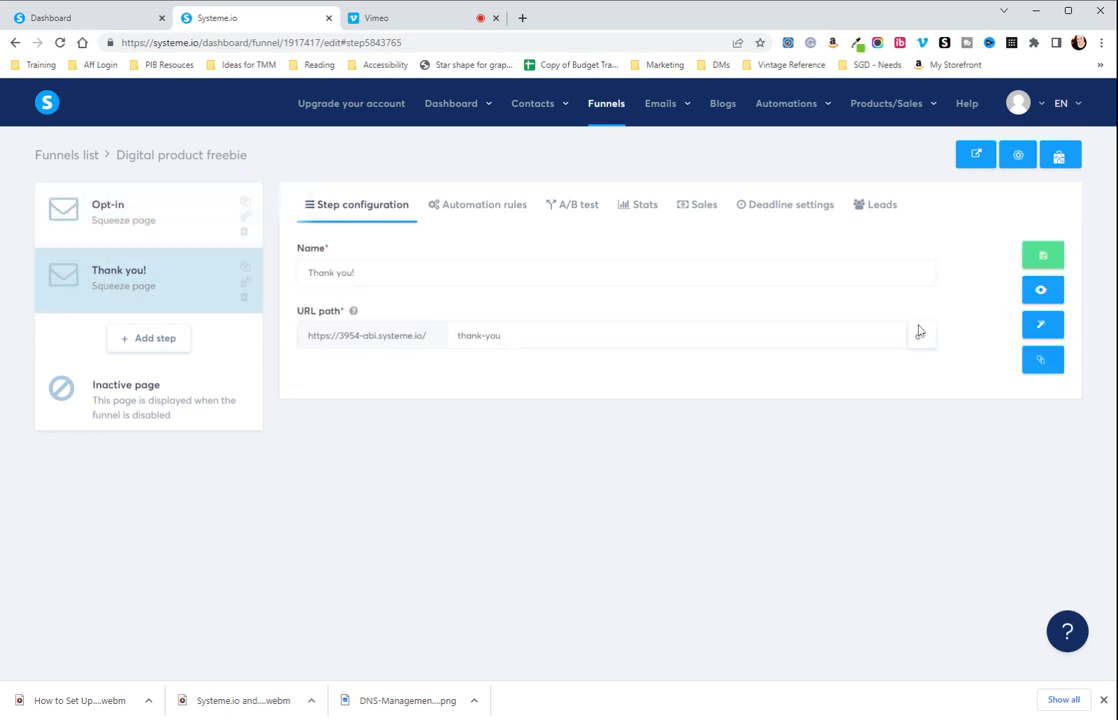
{"action": "left_click", "coordinate": [1040, 324]}
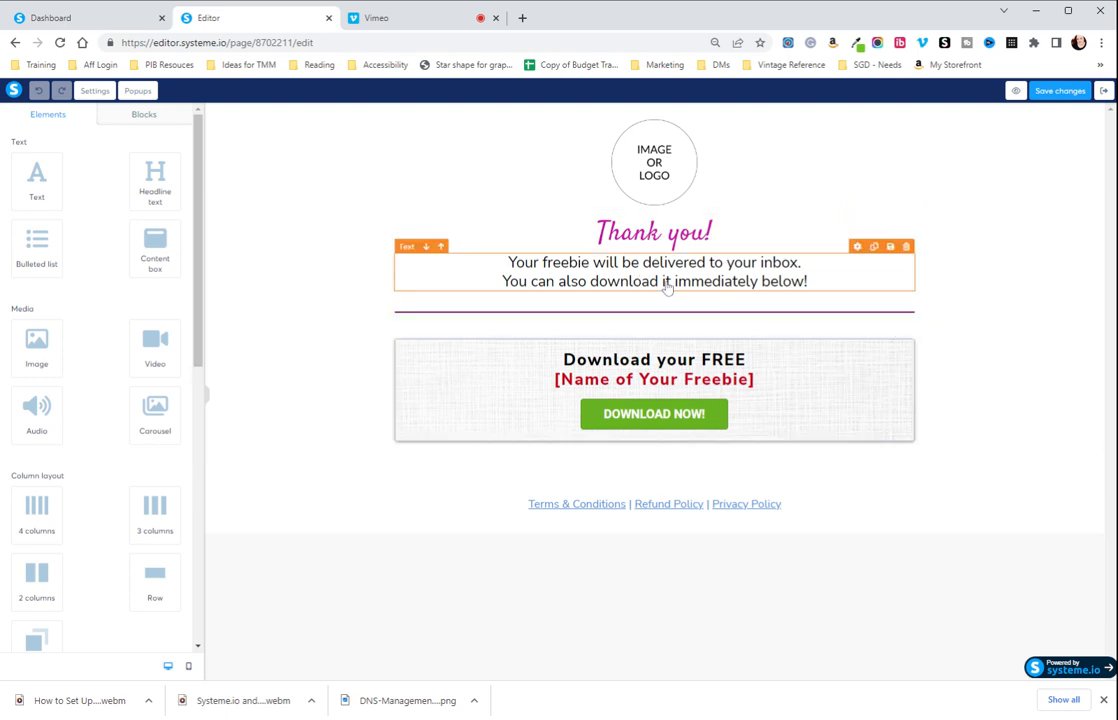
Examine the "Thank you!" headline's color options, the freebie delivery text and the "Download your FREE" heading's settings.
{"action": "left_click", "coordinate": [712, 233]}
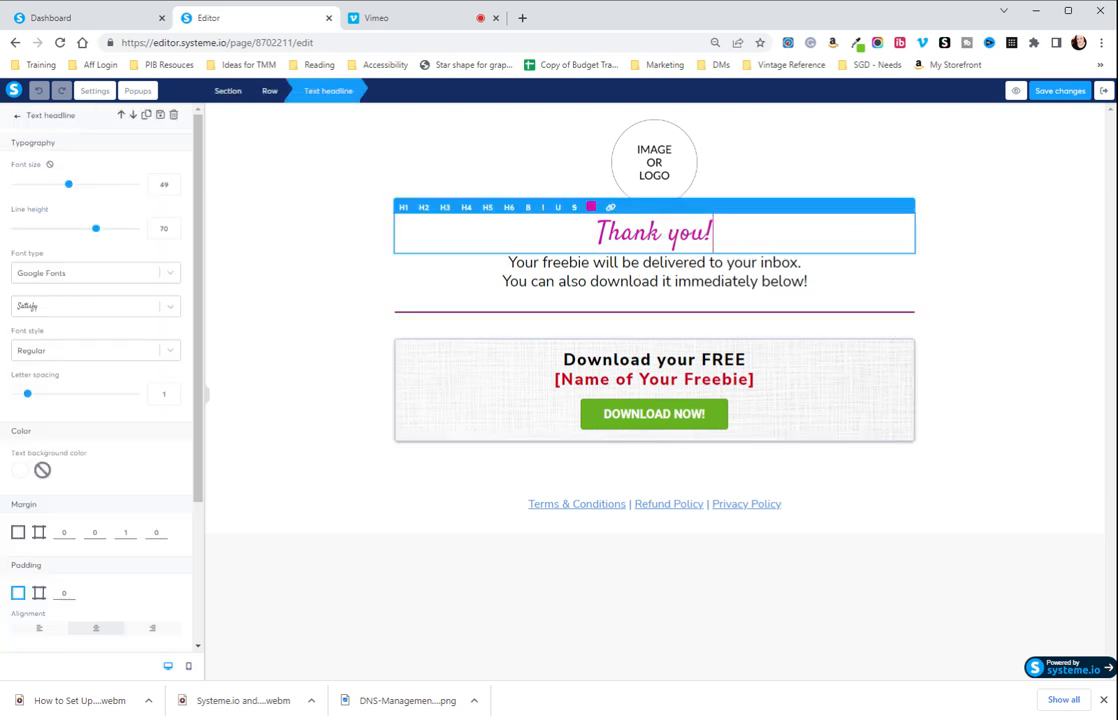
{"action": "key", "text": "ctrl+a"}
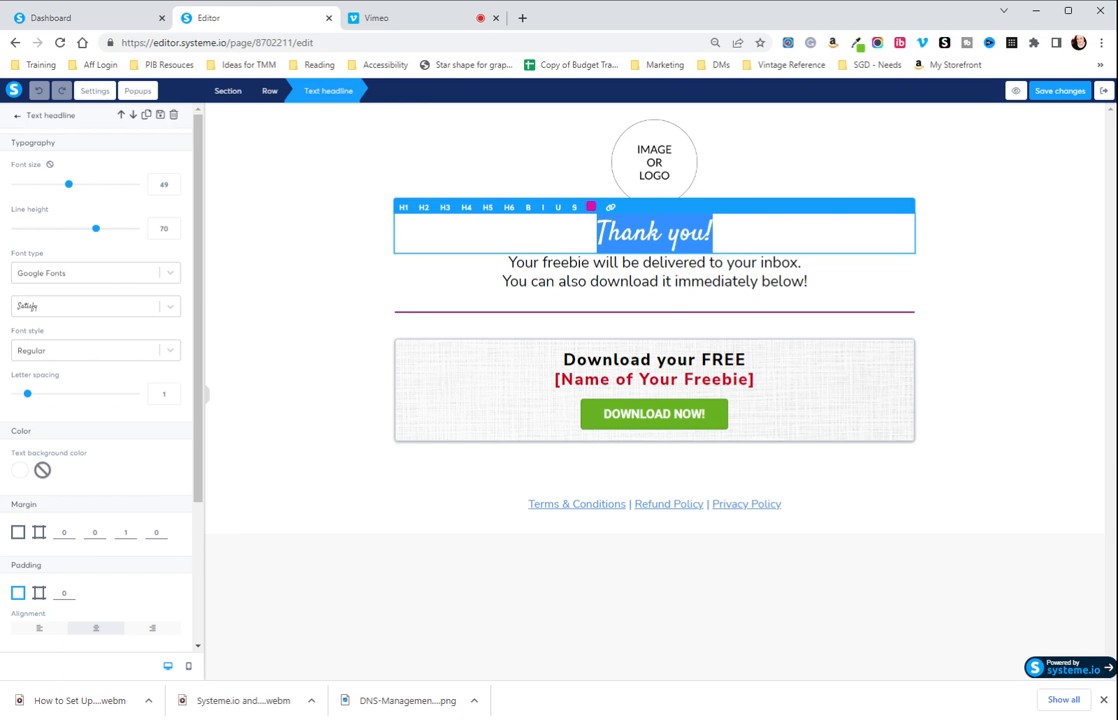
{"action": "left_click", "coordinate": [591, 208]}
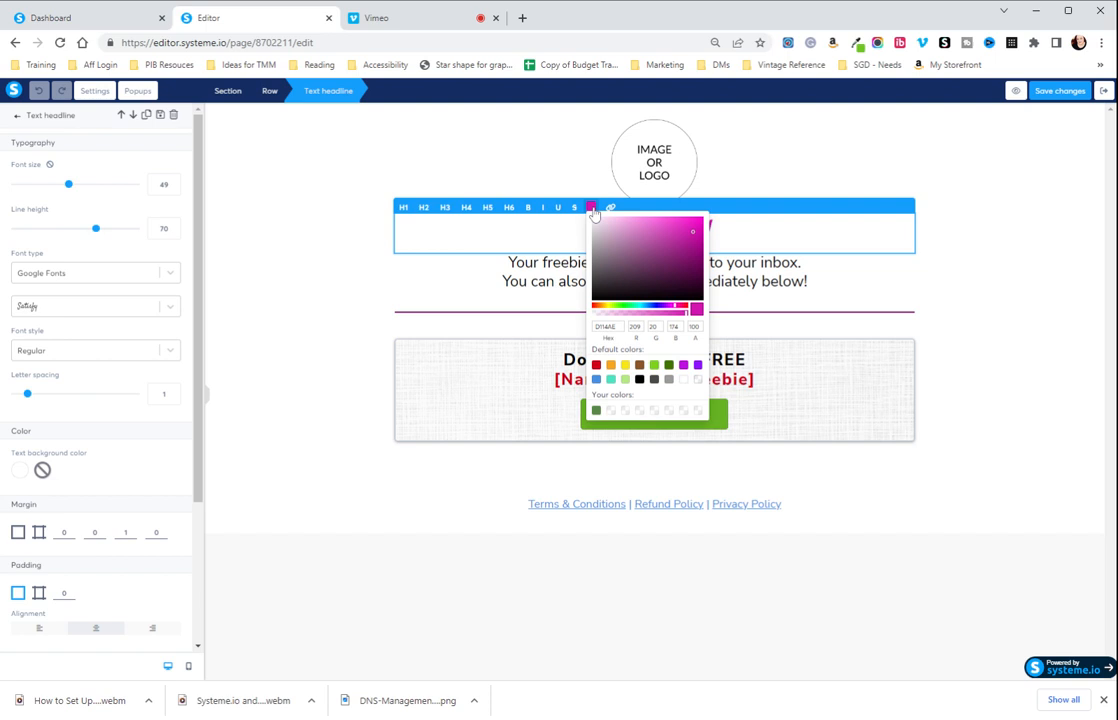
{"action": "left_click", "coordinate": [746, 280]}
{"action": "left_click", "coordinate": [745, 282]}
{"action": "left_click", "coordinate": [592, 283]}
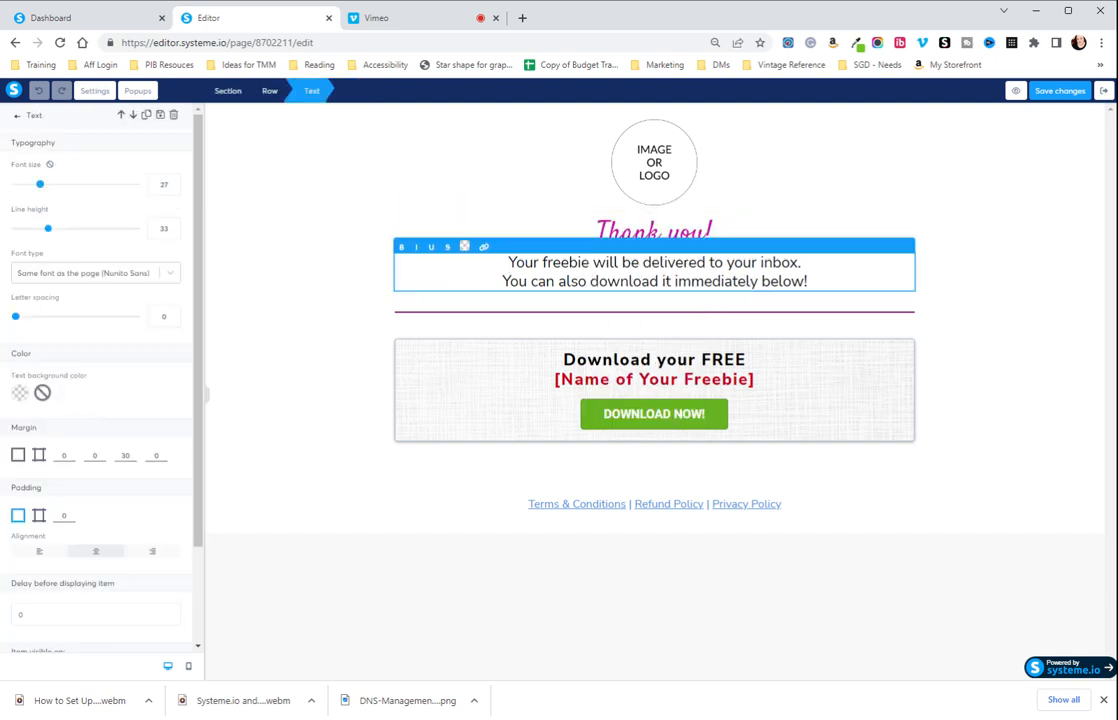
{"action": "left_click", "coordinate": [616, 374]}
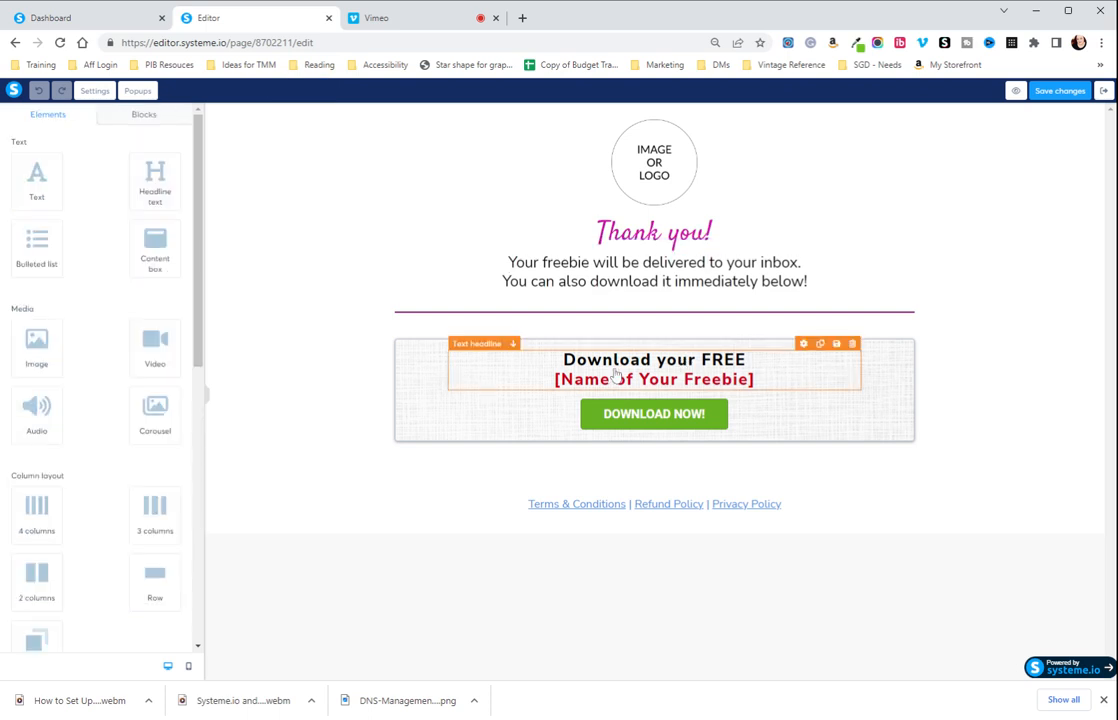
{"action": "left_click", "coordinate": [616, 374]}
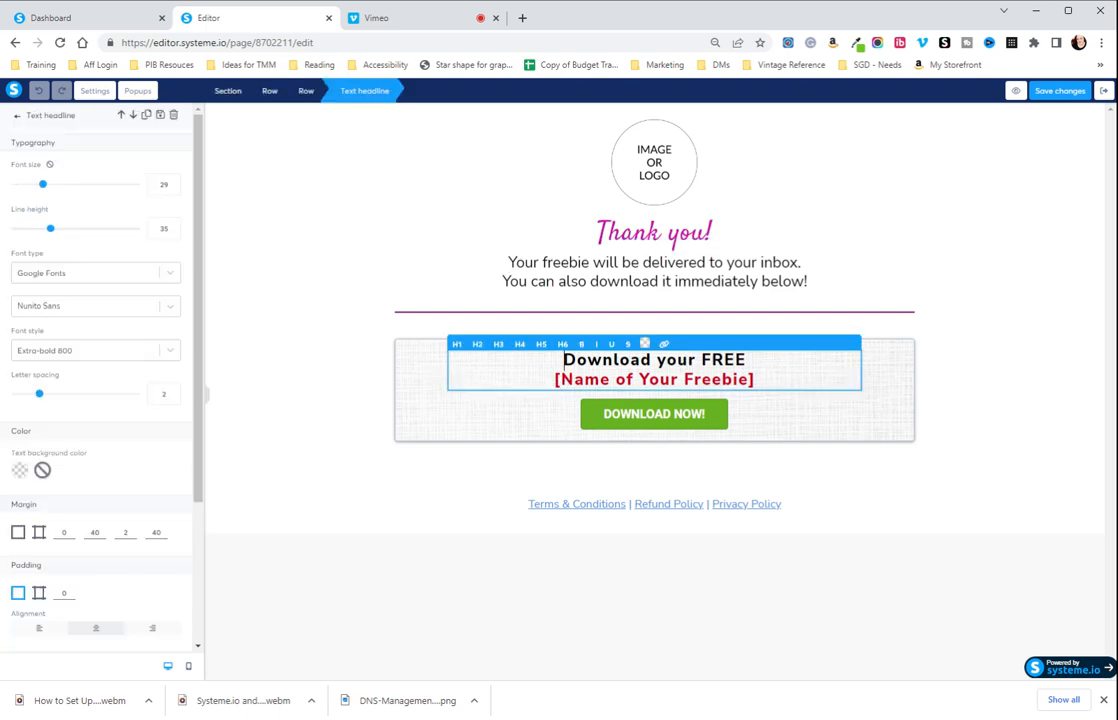
{"action": "left_click", "coordinate": [648, 452]}
Upload 9-DayDigitalProductLaunchFormula4.pdf and insert it as the file the "DOWNLOAD NOW!" button downloads, then deselect the button.
{"action": "left_click", "coordinate": [684, 419]}
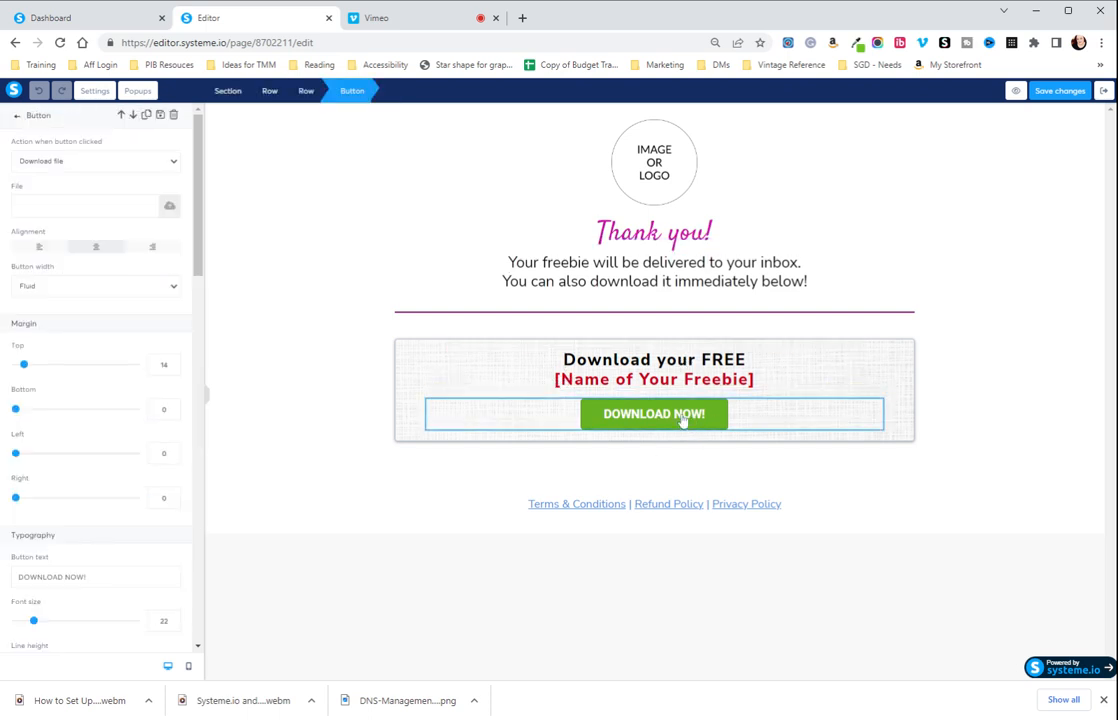
{"action": "left_click", "coordinate": [72, 162]}
{"action": "left_click", "coordinate": [170, 208]}
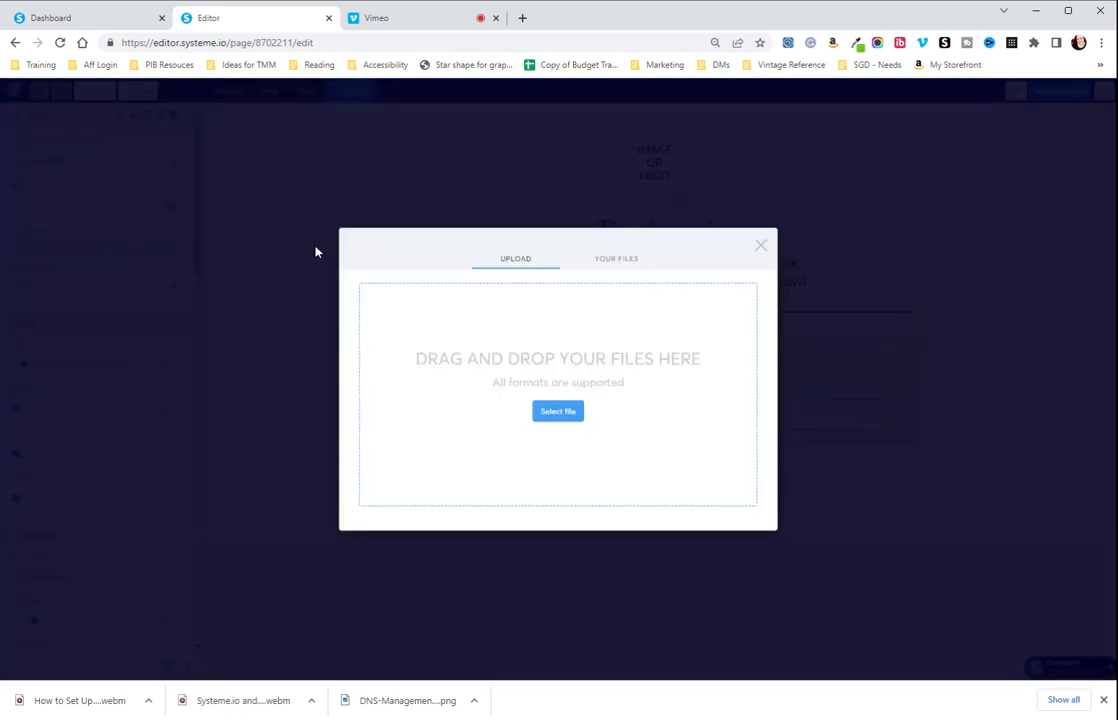
{"action": "left_click", "coordinate": [567, 417]}
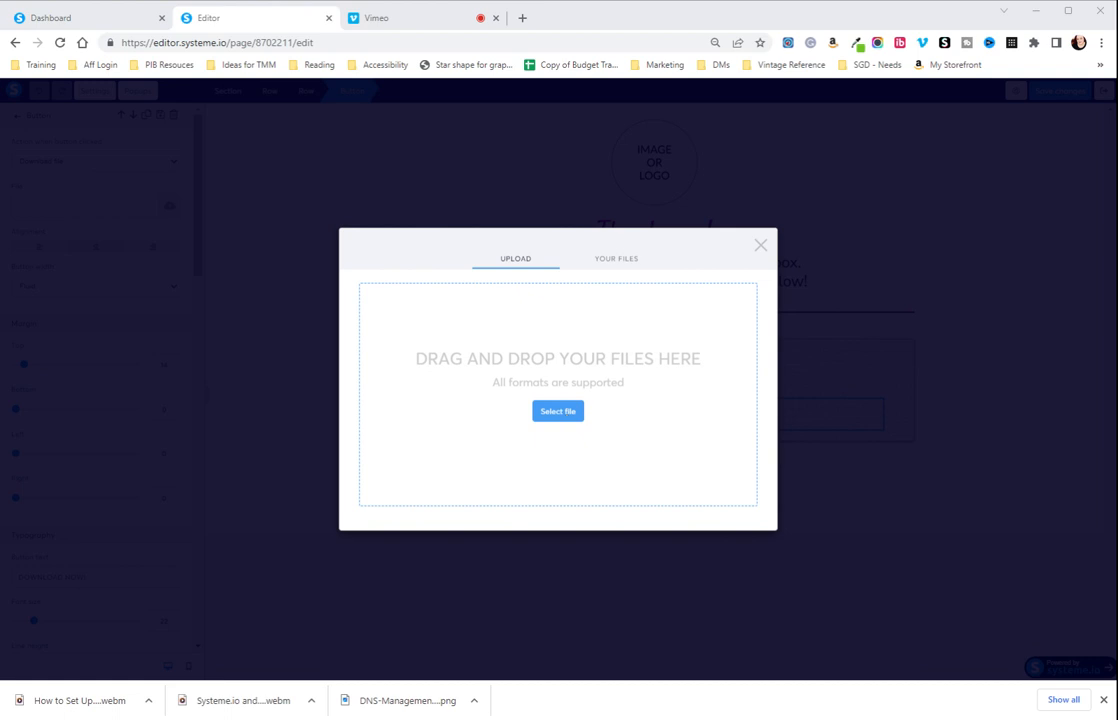
{"action": "left_click", "coordinate": [915, 577]}
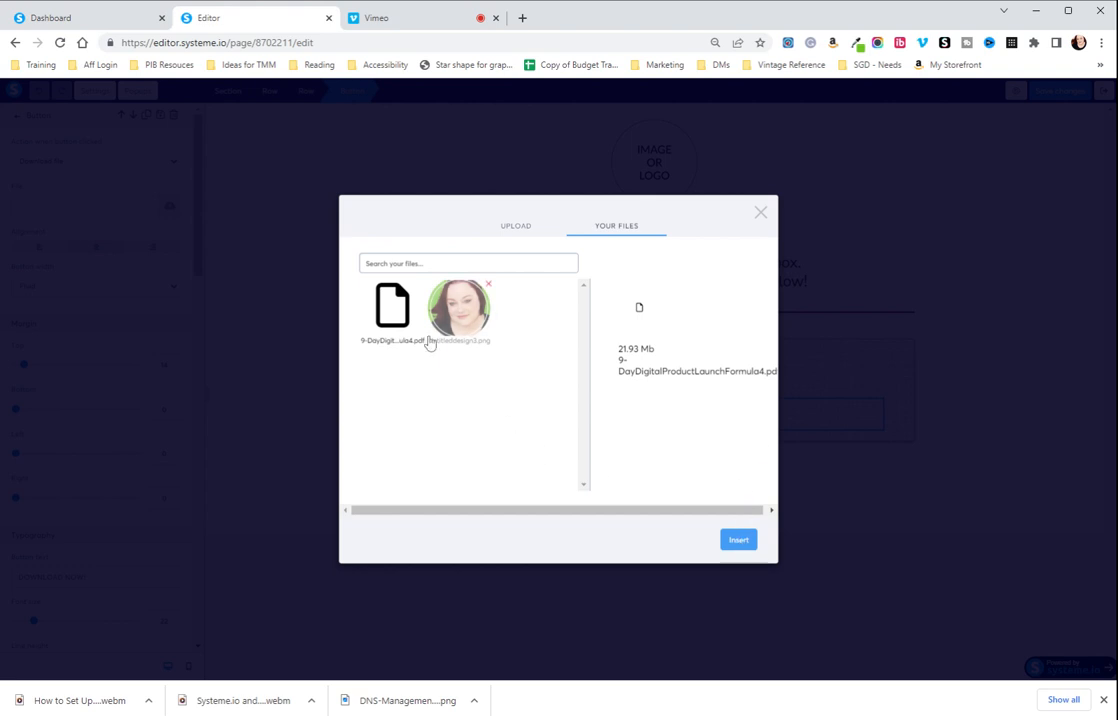
{"action": "left_click", "coordinate": [737, 540]}
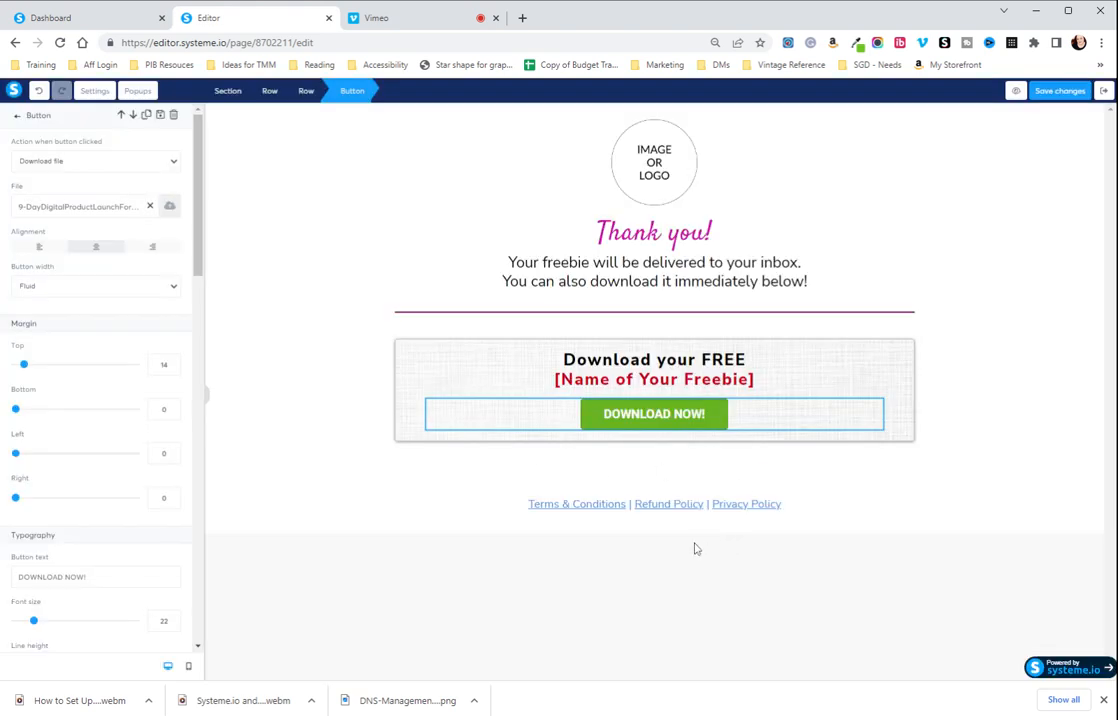
{"action": "left_click", "coordinate": [290, 436]}
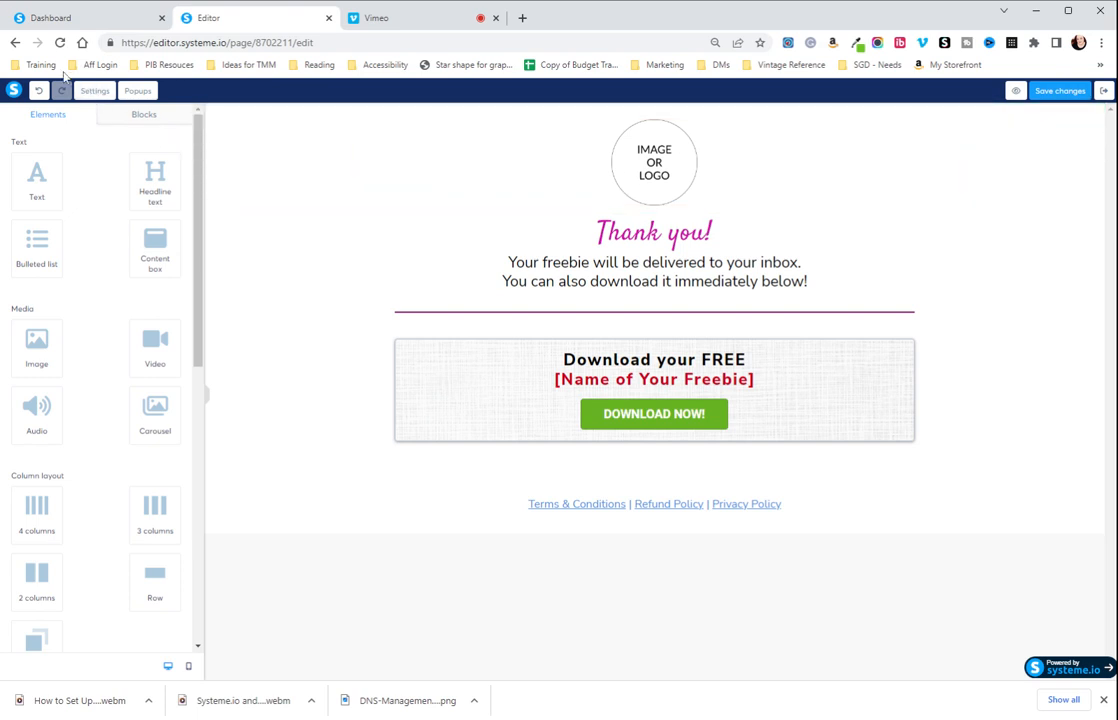
Try Poppins as the thank-you page's default font, and set it back to Nunito Sans.
{"action": "left_click", "coordinate": [95, 91]}
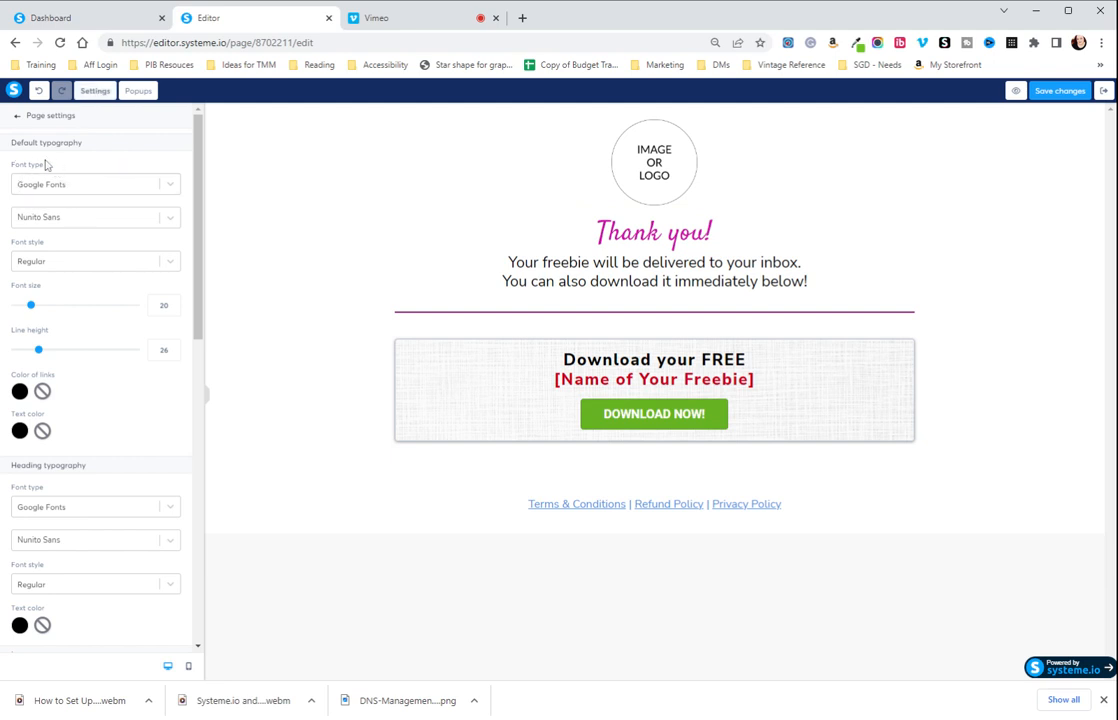
{"action": "left_click", "coordinate": [142, 217]}
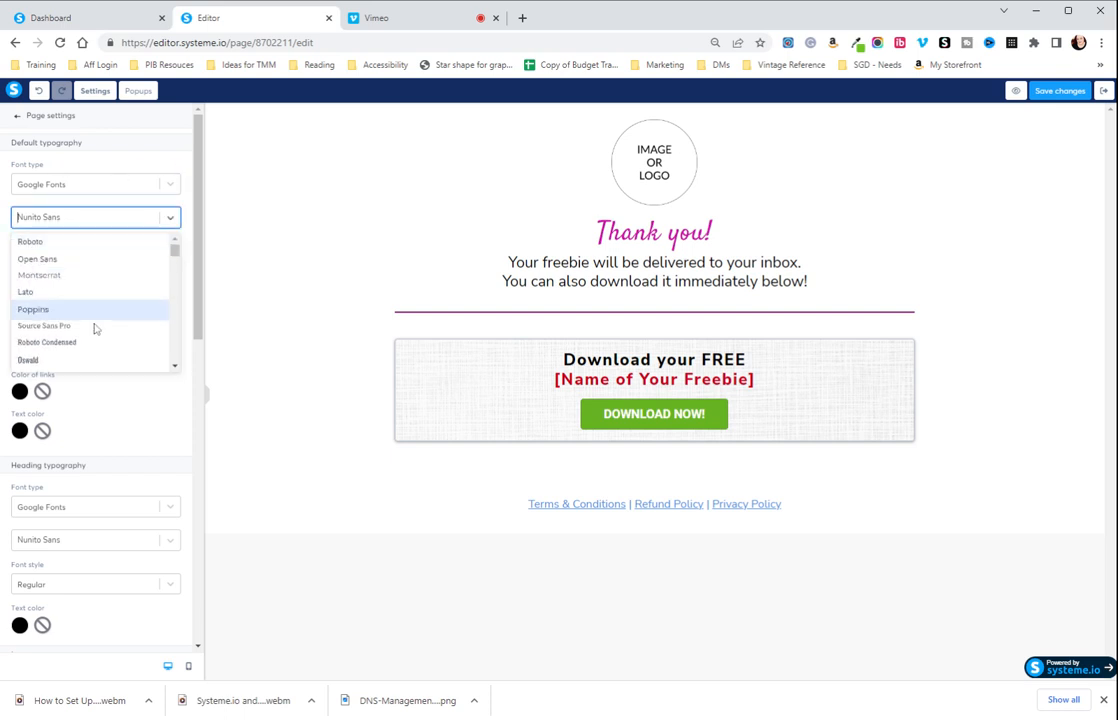
{"action": "left_click", "coordinate": [77, 311]}
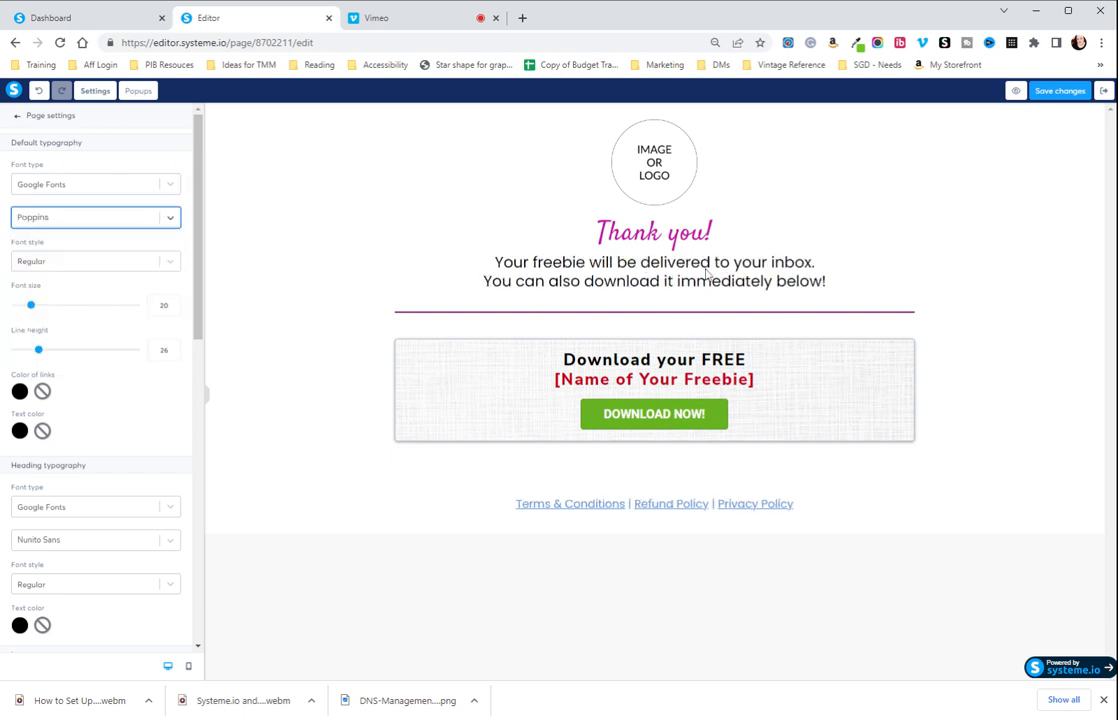
{"action": "left_click", "coordinate": [109, 228]}
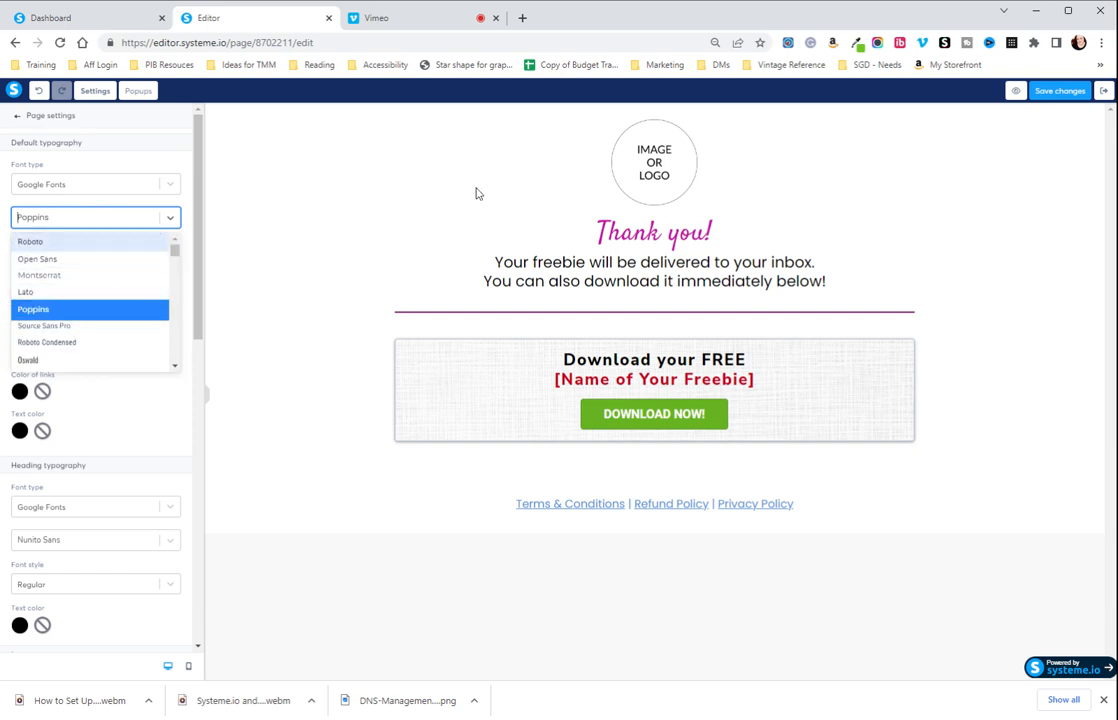
{"action": "type", "text": "NUNI"}
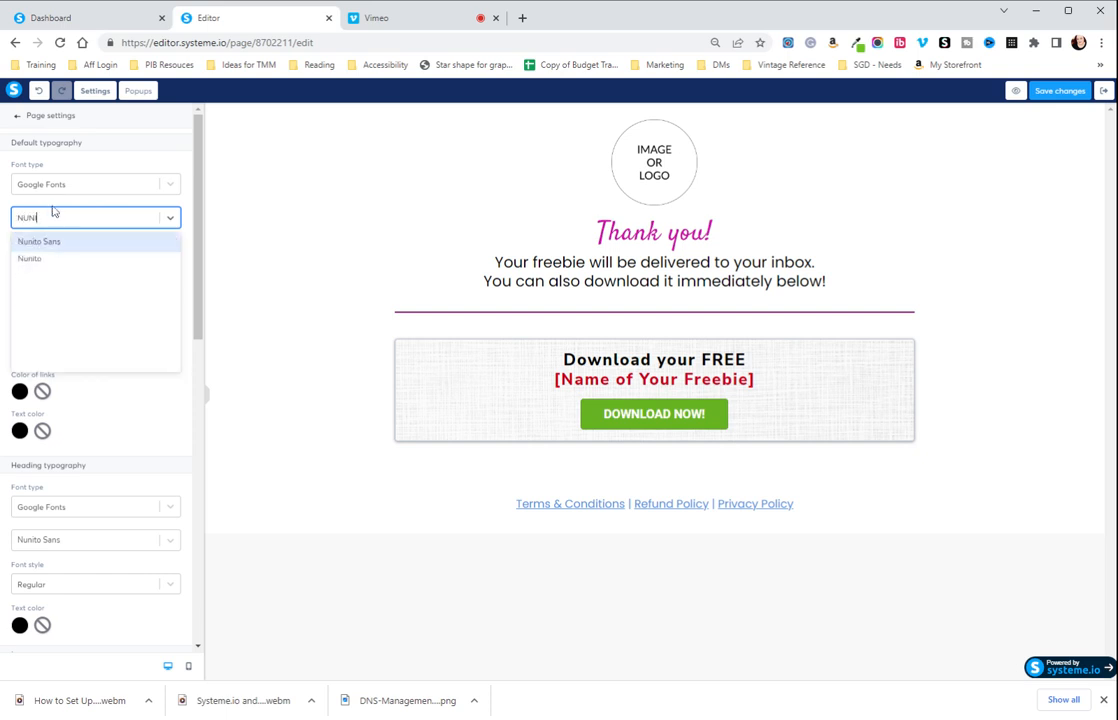
{"action": "left_click", "coordinate": [55, 241]}
Examine the thank-you page's heading typography, language, background, search engine optimization, tracking and affiliation settings.
{"action": "scroll", "coordinate": [65, 245], "scroll_direction": "down", "scroll_amount": 2}
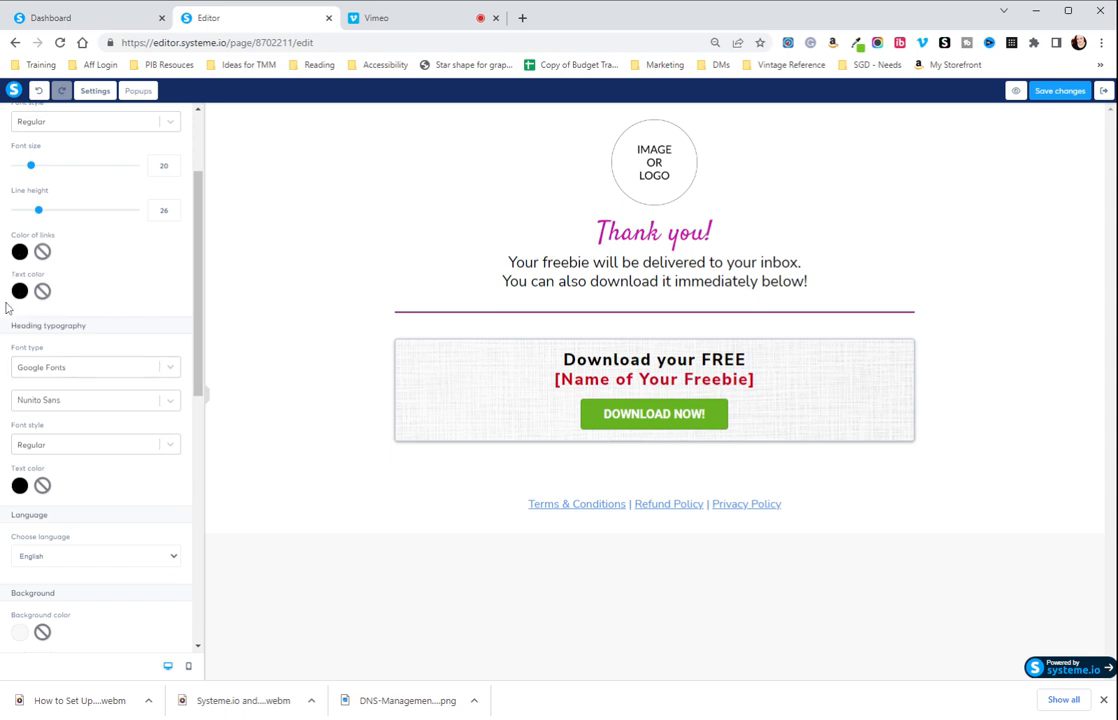
{"action": "scroll", "coordinate": [100, 312], "scroll_direction": "down", "scroll_amount": 3}
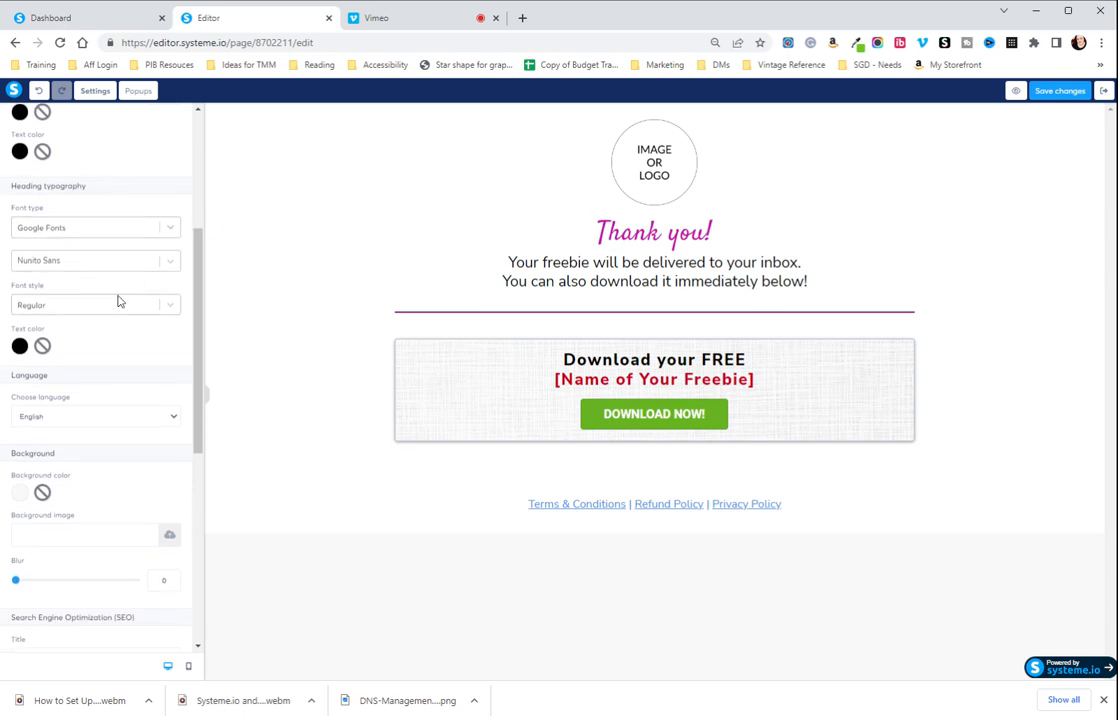
{"action": "scroll", "coordinate": [130, 370], "scroll_direction": "down", "scroll_amount": 3}
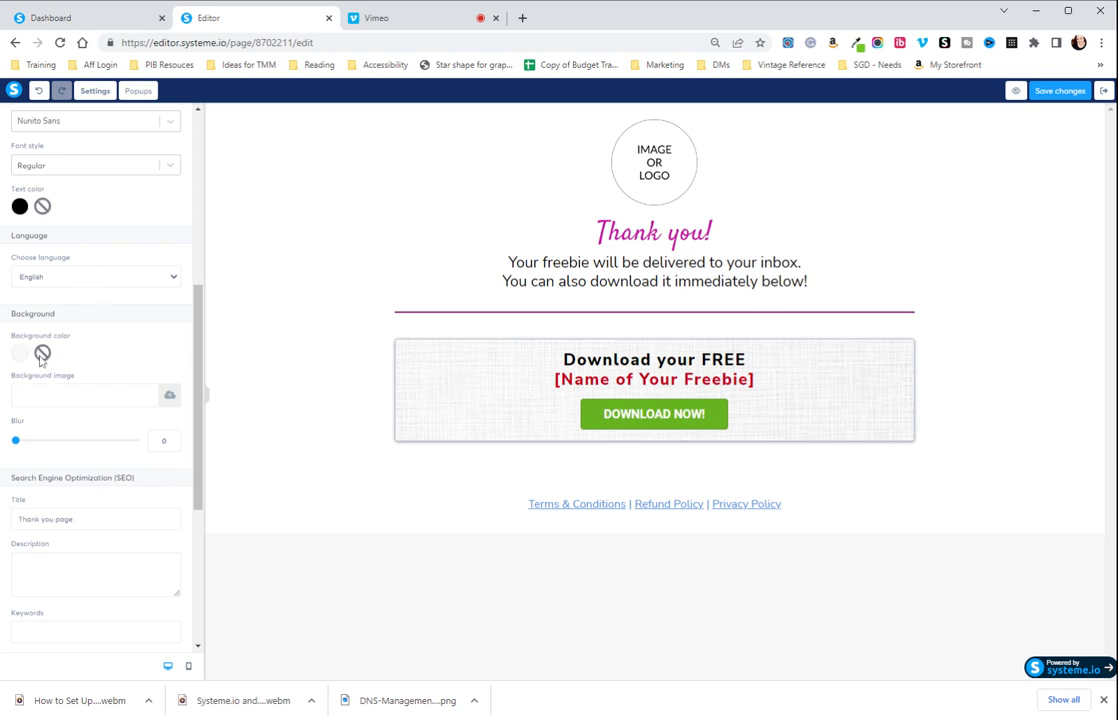
{"action": "scroll", "coordinate": [100, 325], "scroll_direction": "down", "scroll_amount": 3}
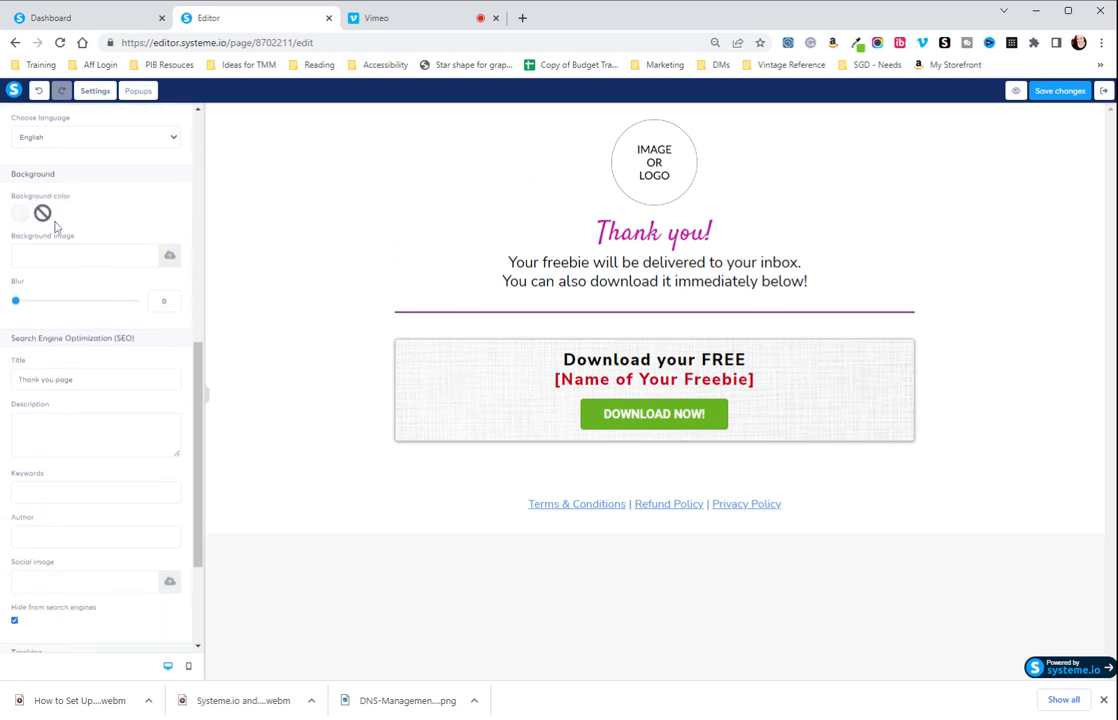
{"action": "scroll", "coordinate": [55, 226], "scroll_direction": "down", "scroll_amount": 2}
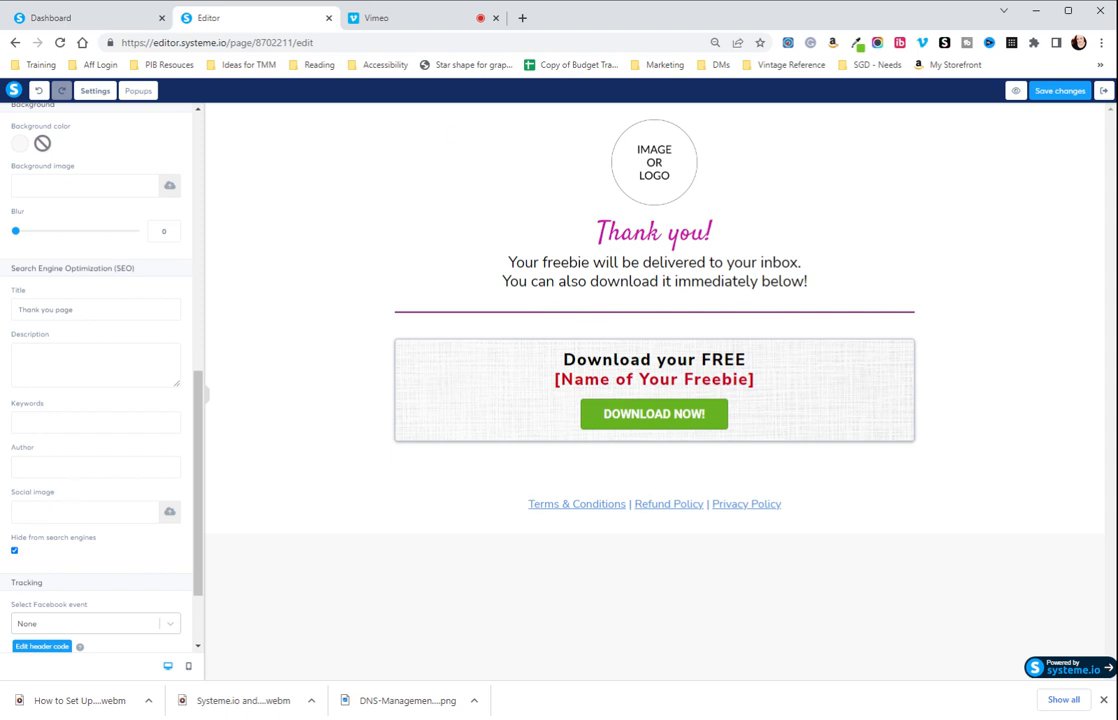
{"action": "scroll", "coordinate": [100, 375], "scroll_direction": "down", "scroll_amount": 2}
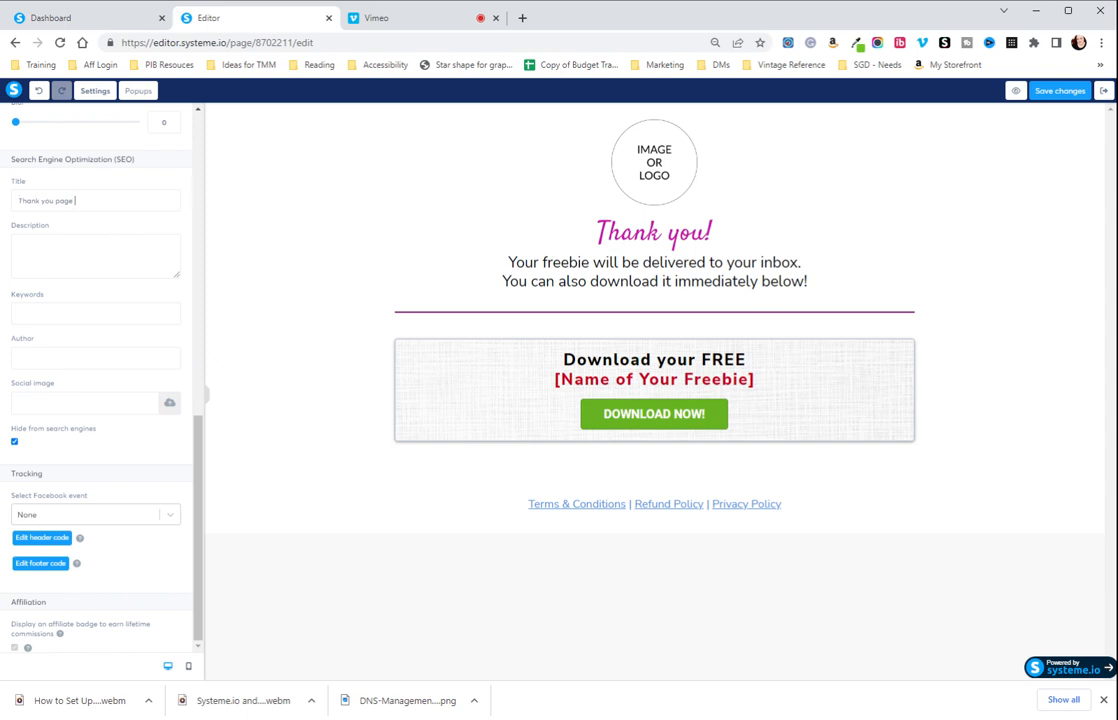
{"action": "left_click", "coordinate": [57, 251]}
{"action": "left_click", "coordinate": [46, 314]}
{"action": "left_click", "coordinate": [45, 312]}
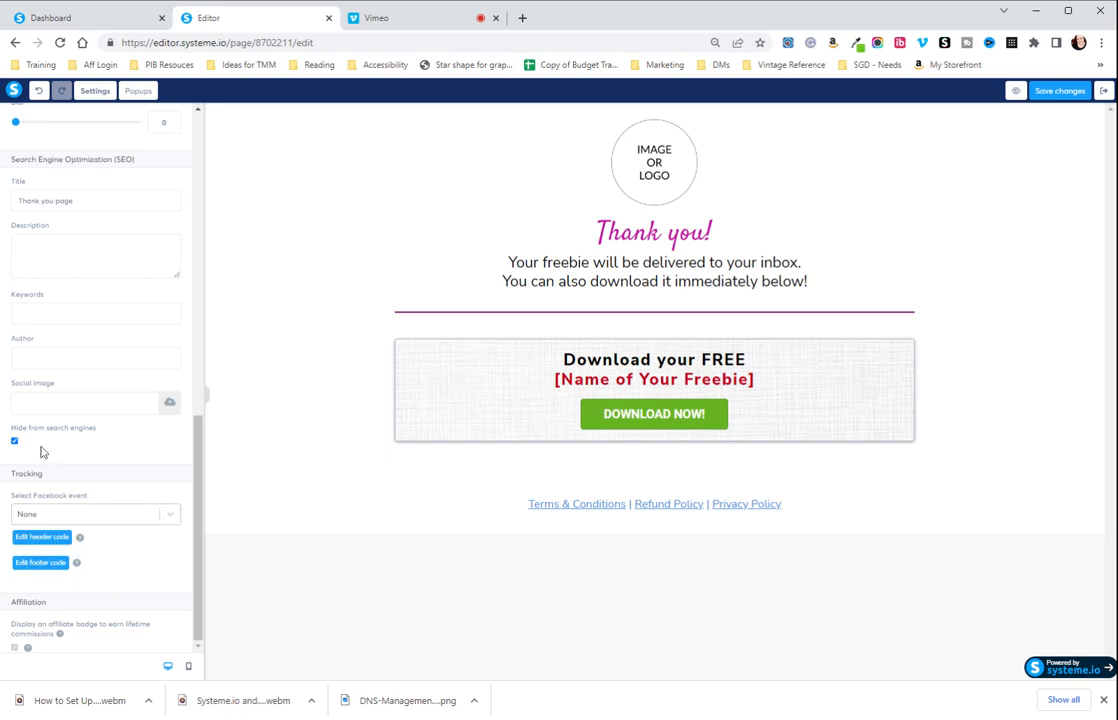
Exit the thank-you page's editor, saving the page's changes.
{"action": "scroll", "coordinate": [150, 210], "scroll_direction": "up", "scroll_amount": 10}
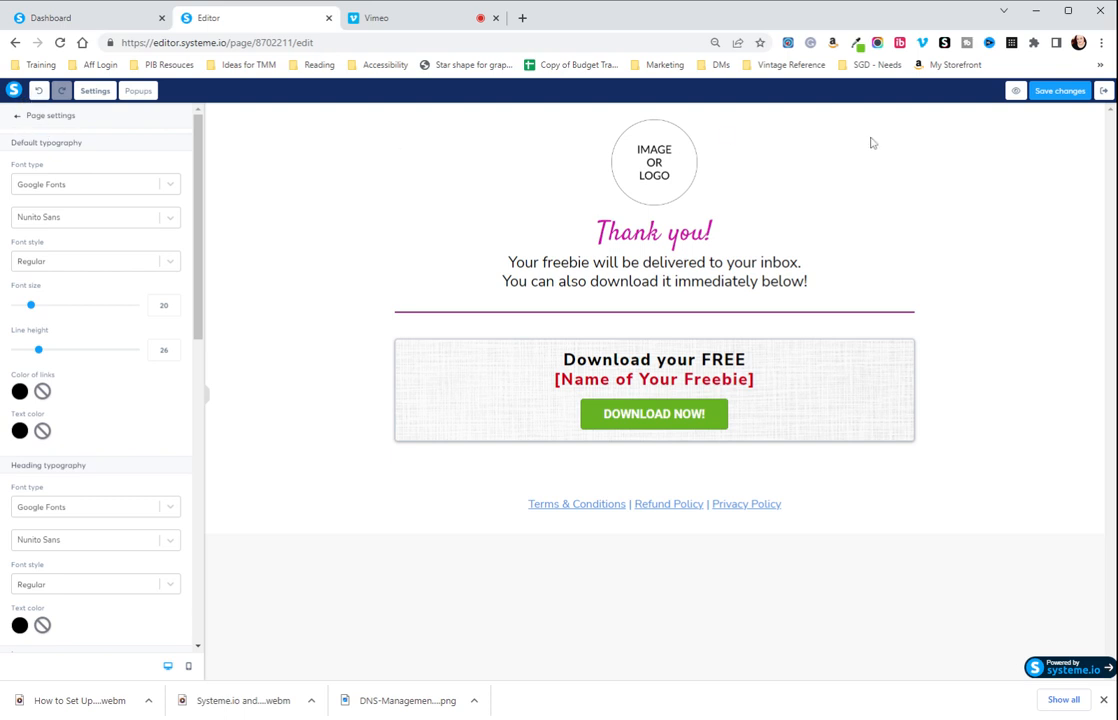
{"action": "left_click", "coordinate": [1103, 91]}
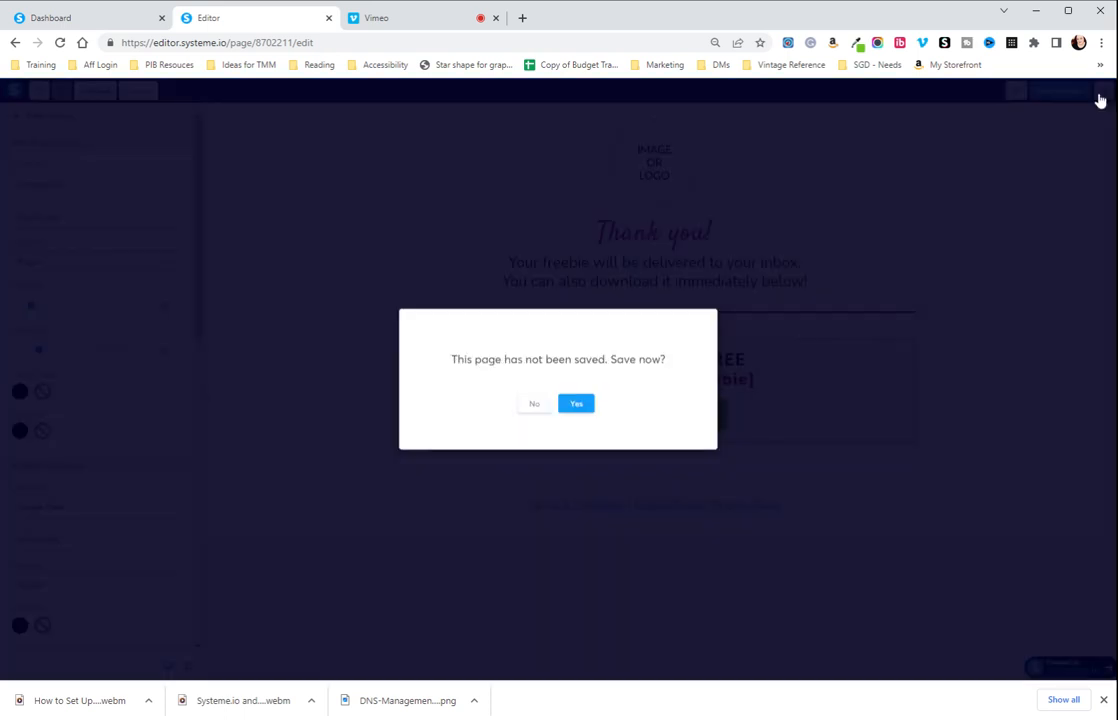
{"action": "left_click", "coordinate": [576, 404]}
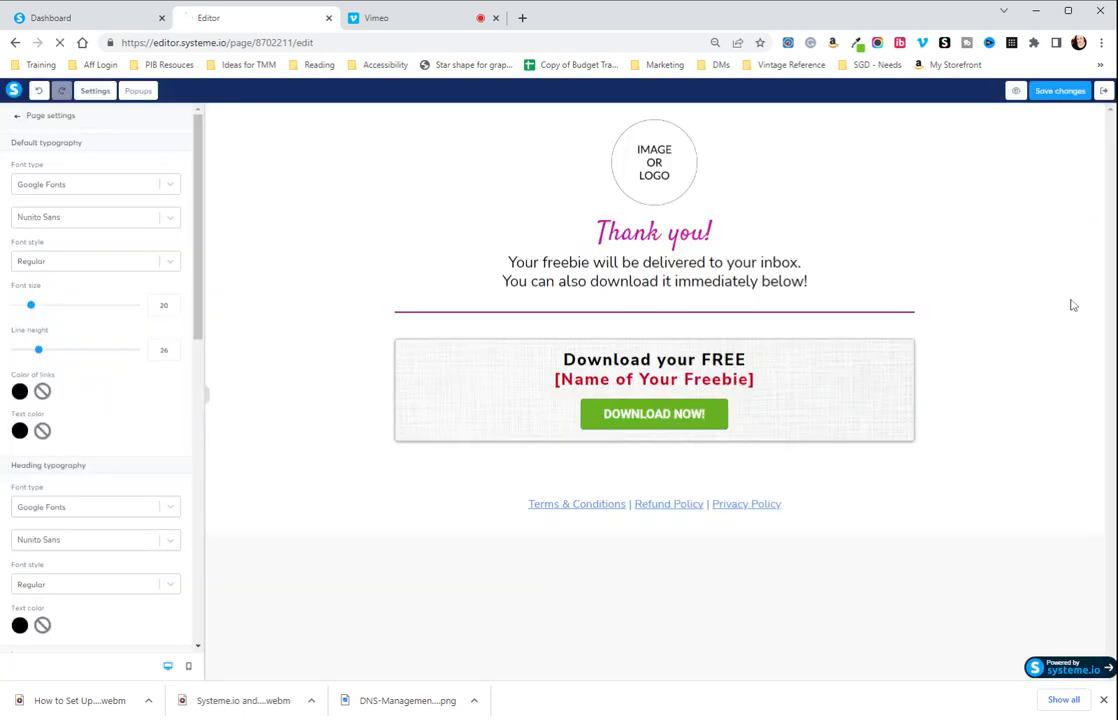